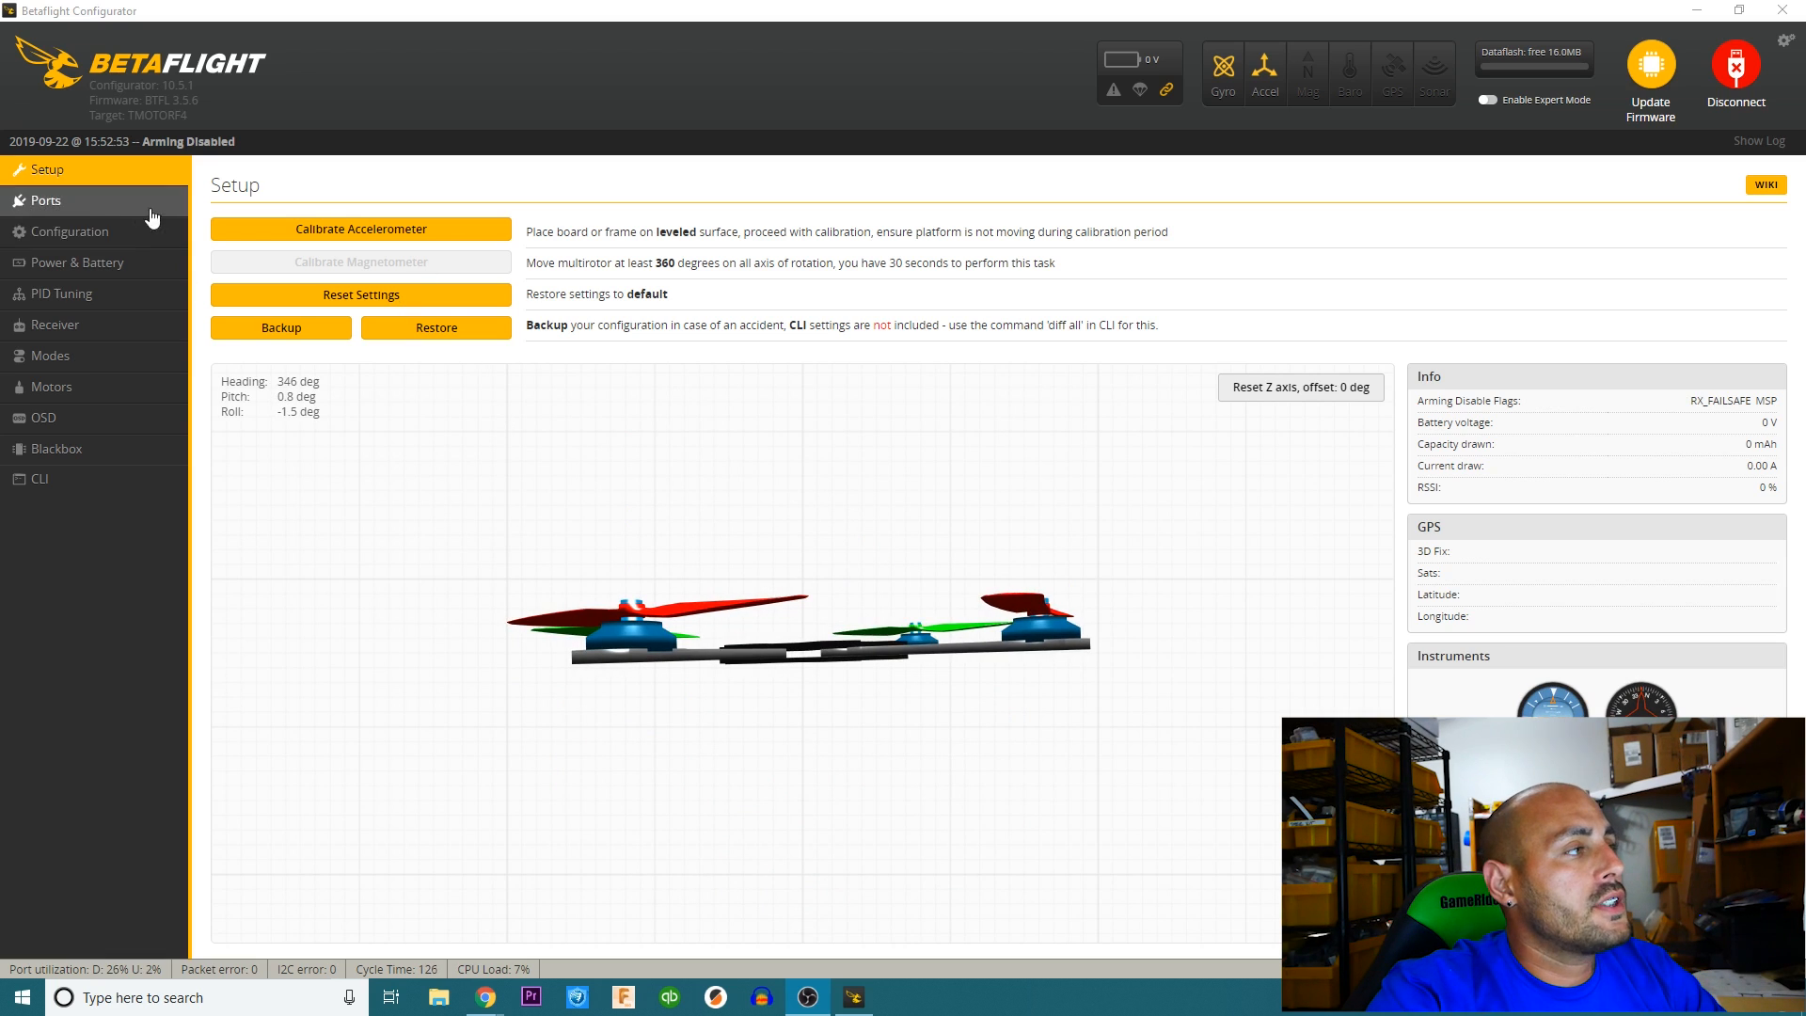
Review the mixer, ESC/motor and system settings on the Configuration page, and return to the Setup page.
left_click(132, 233)
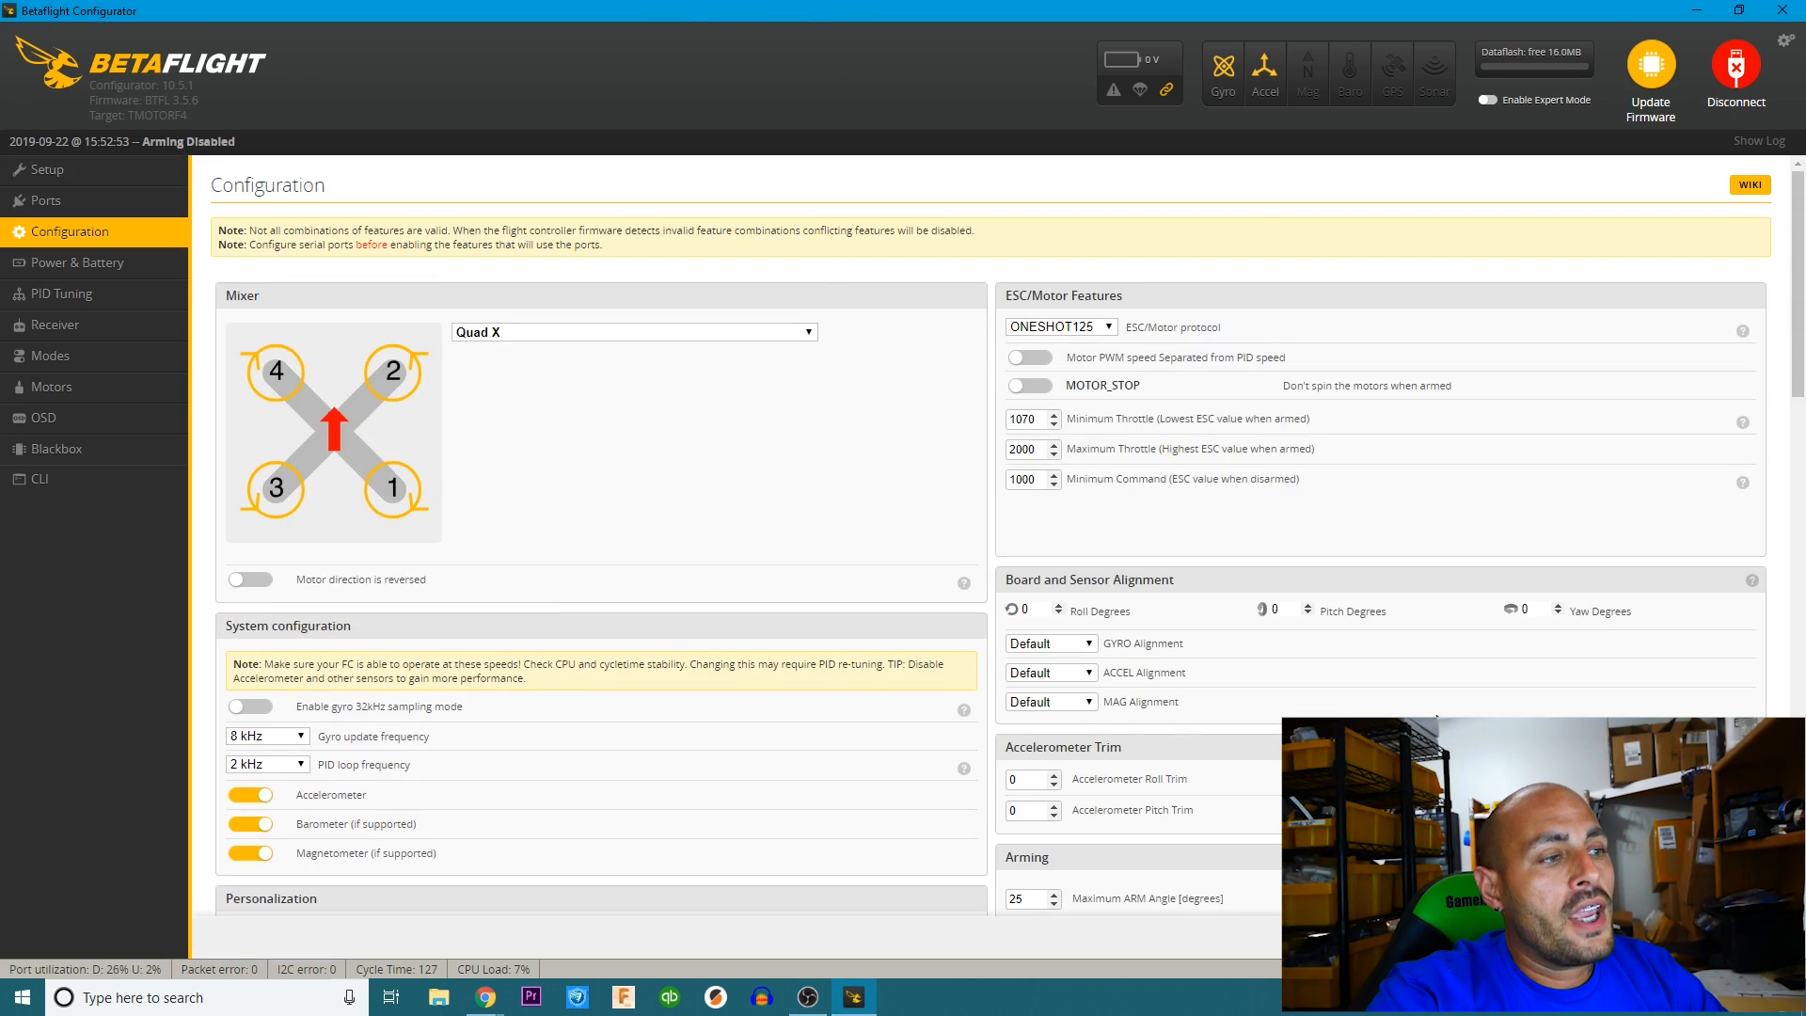
scroll(1418, 685, "down", 2)
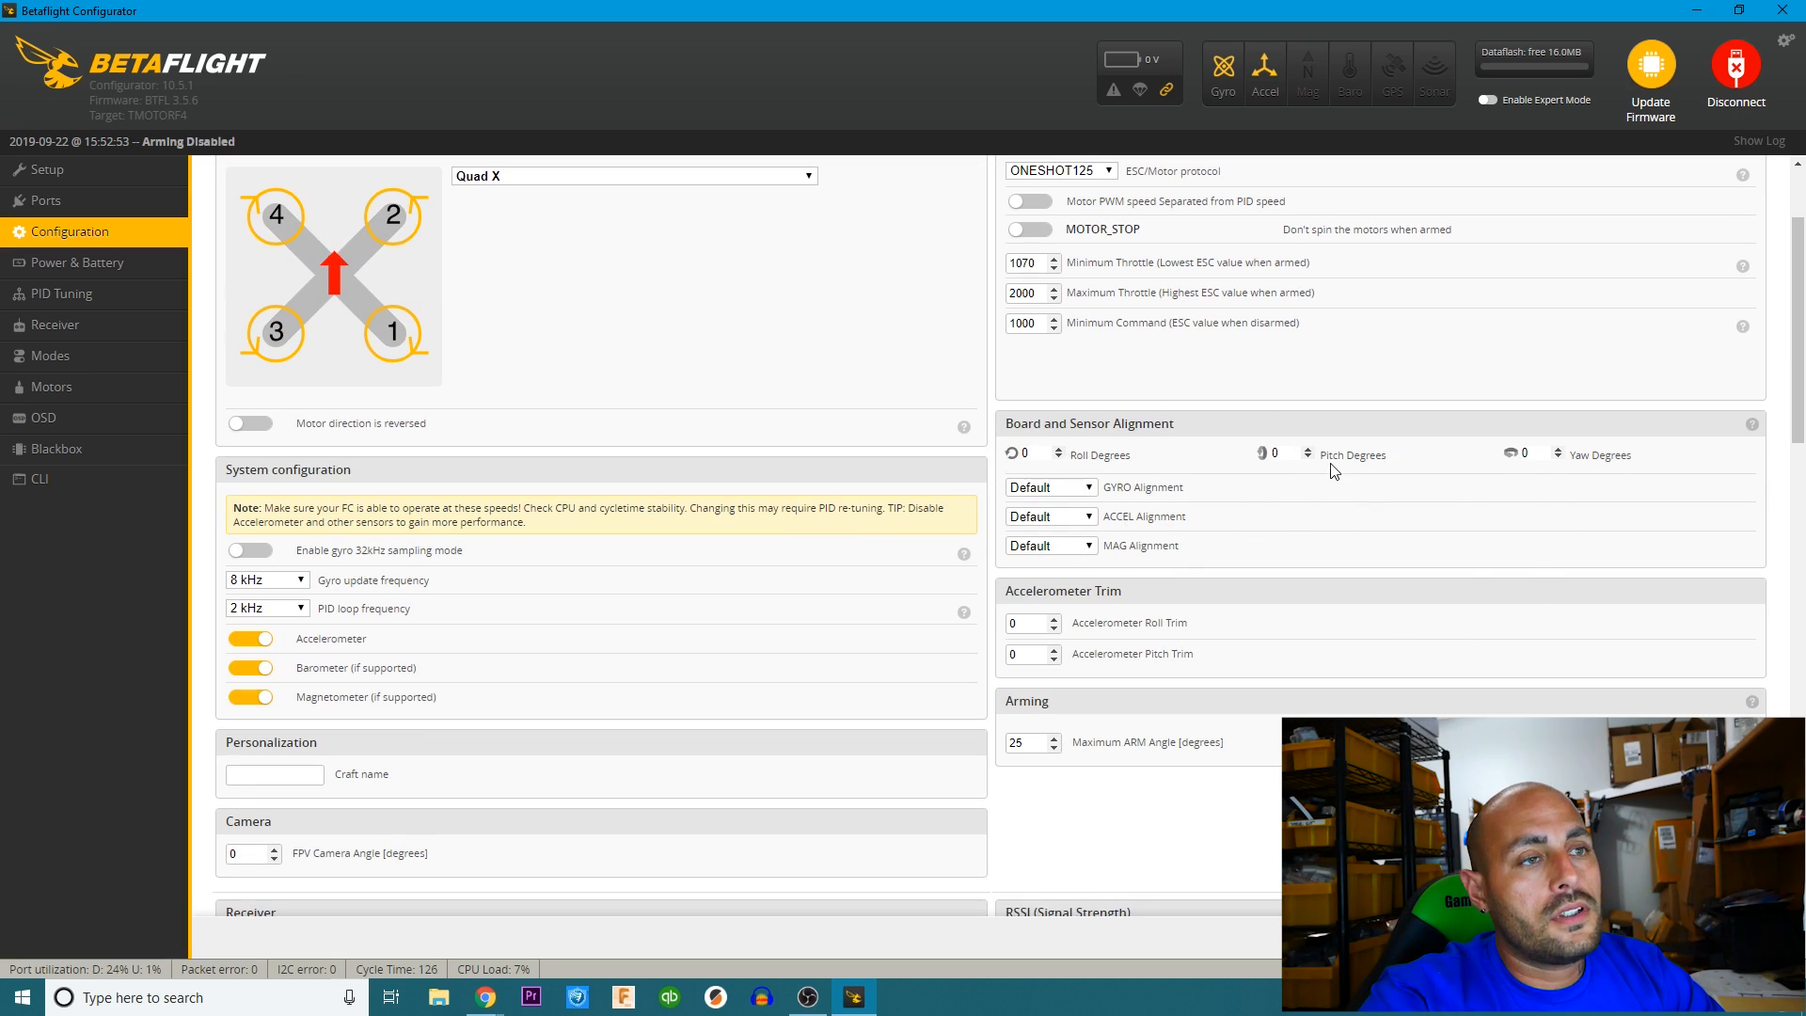
scroll(1293, 499, "up", 3)
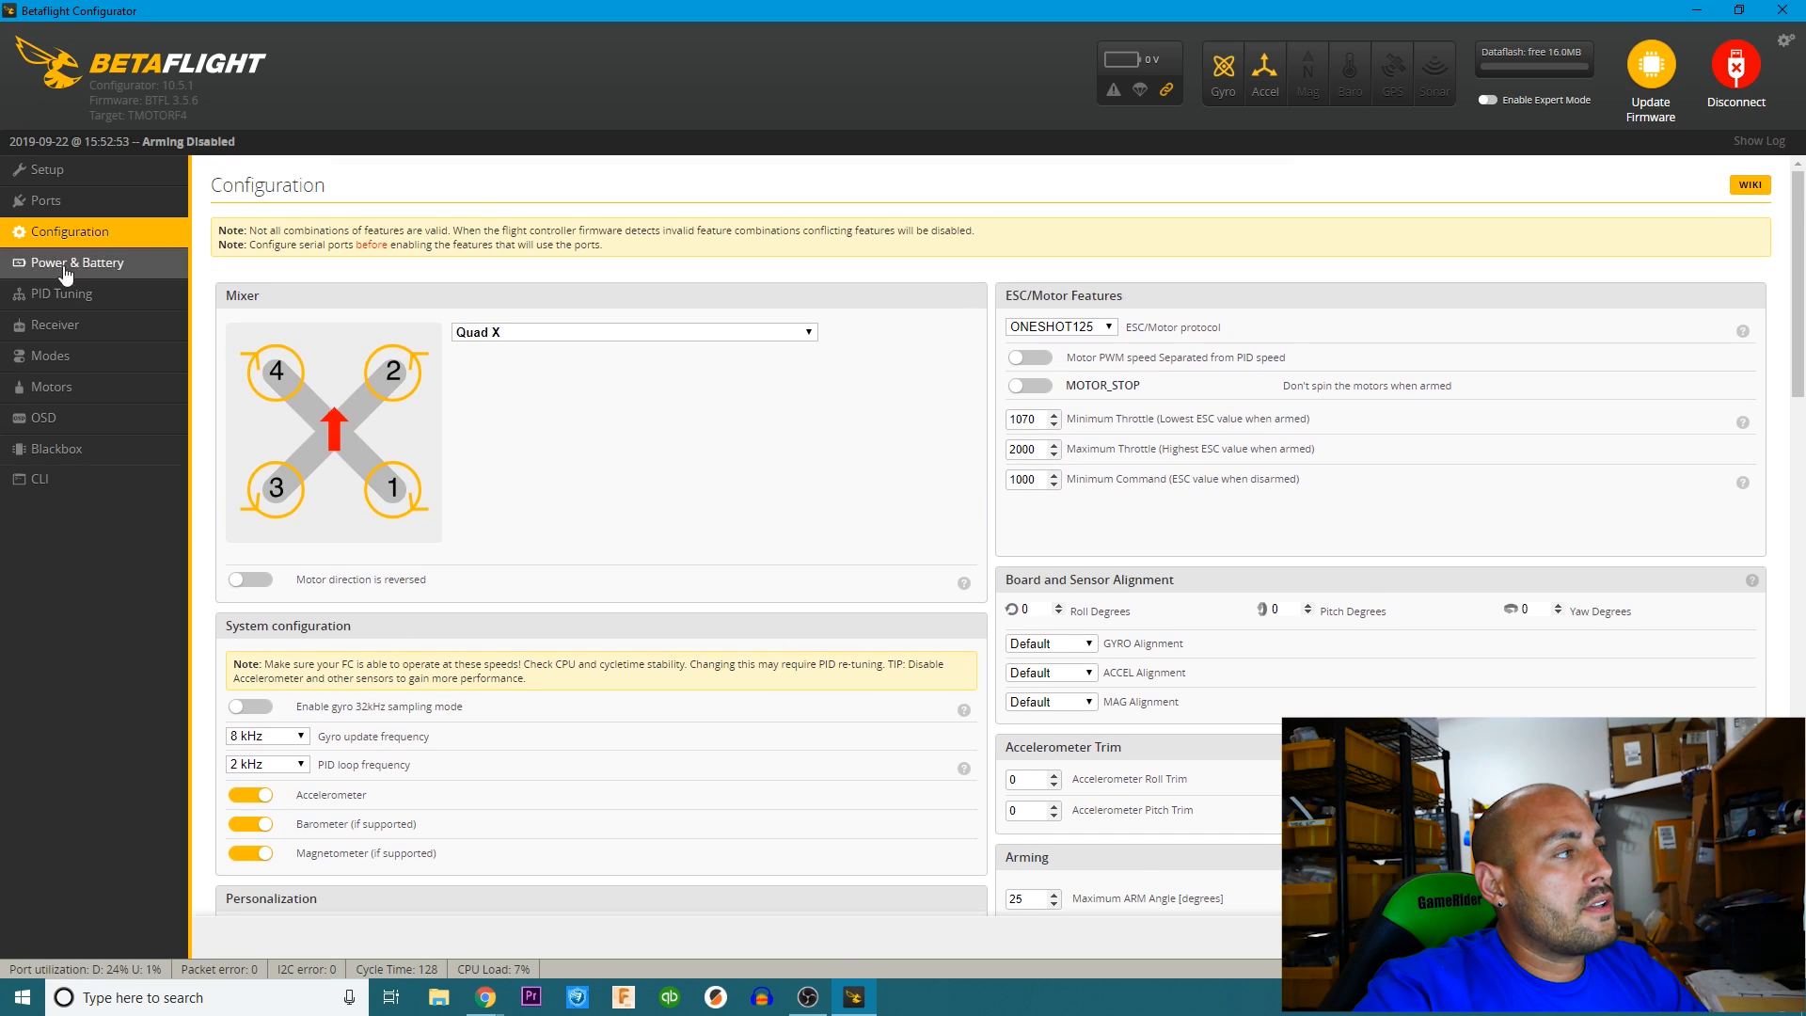
left_click(75, 173)
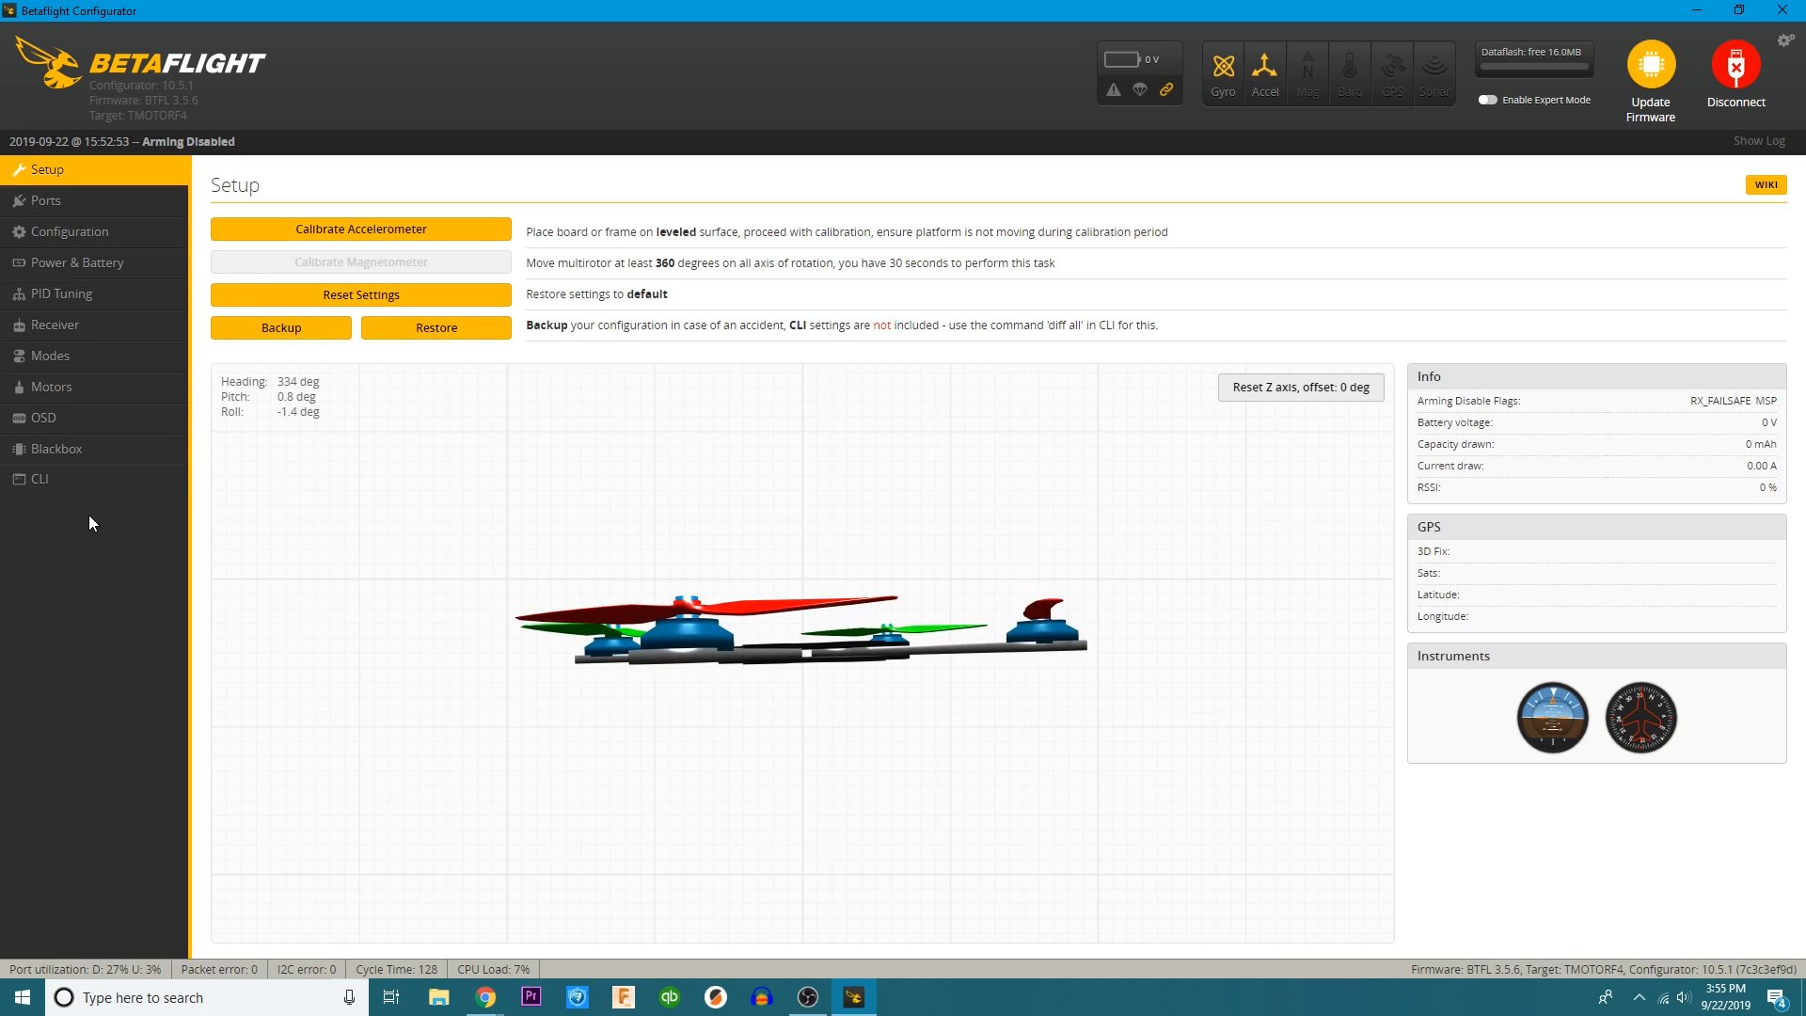
Run the version command in the CLI to check the flight controller's firmware target.
left_click(57, 479)
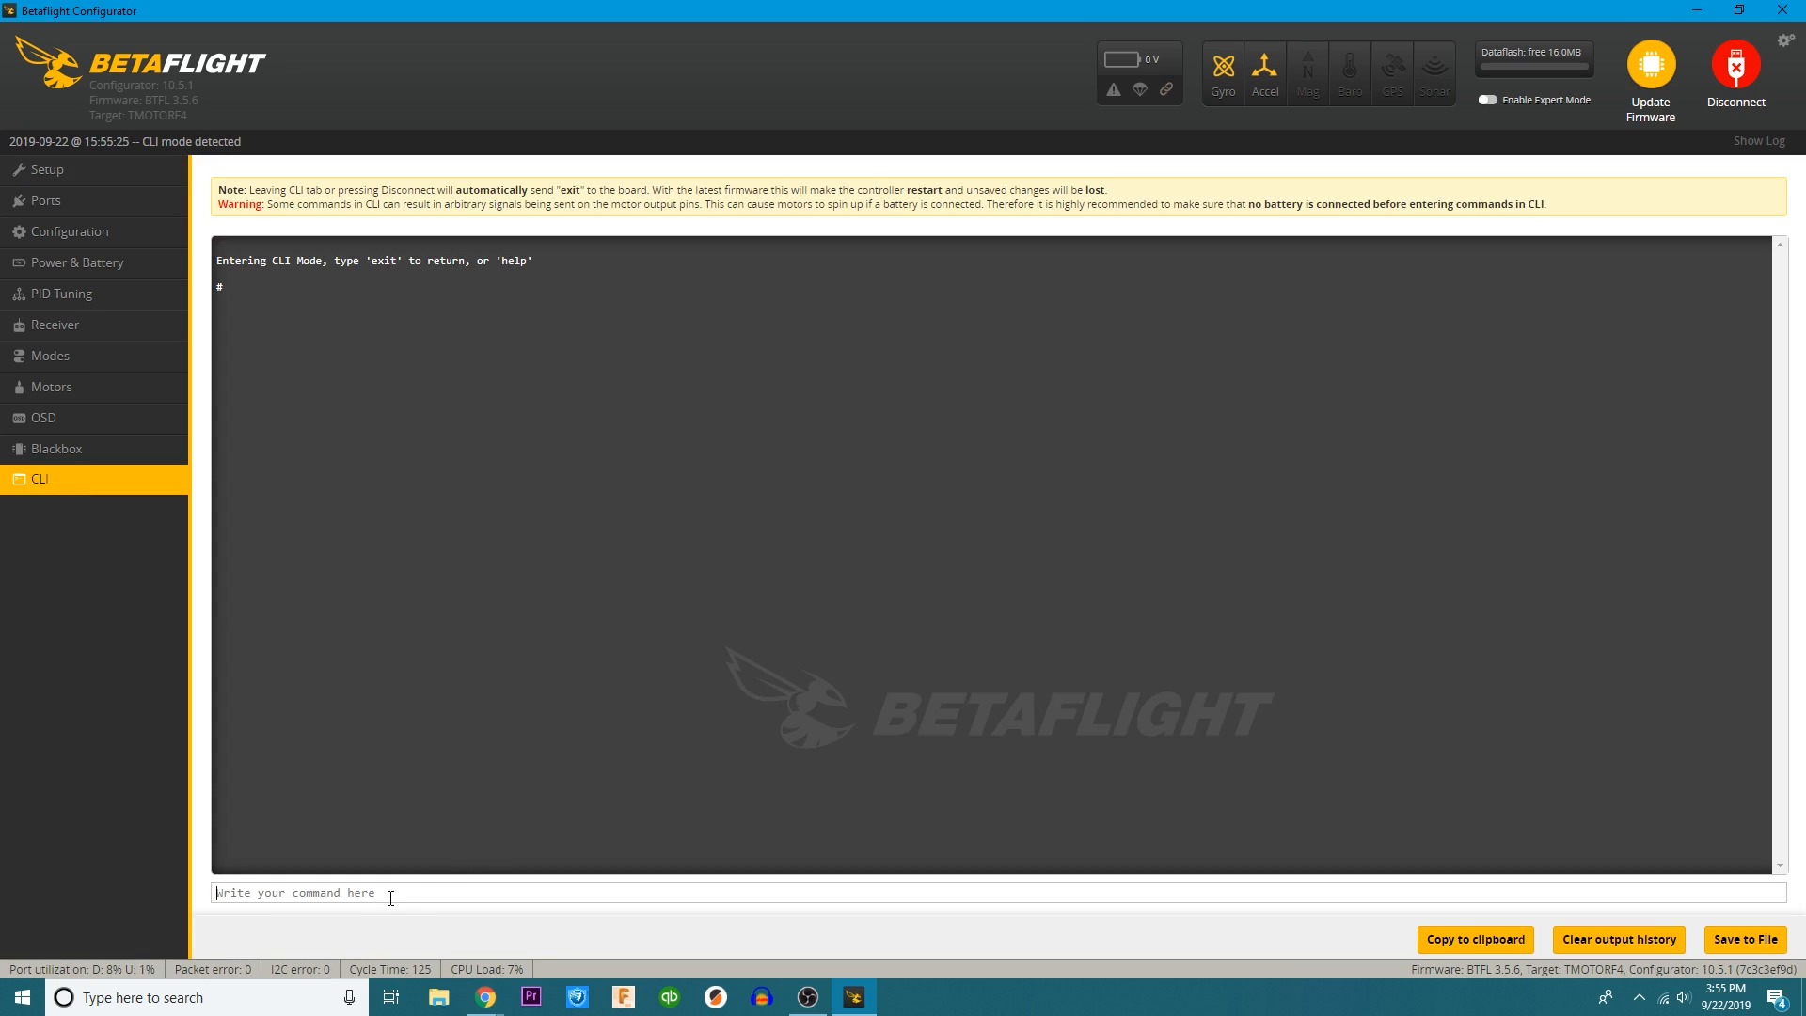
type("version")
key("Return")
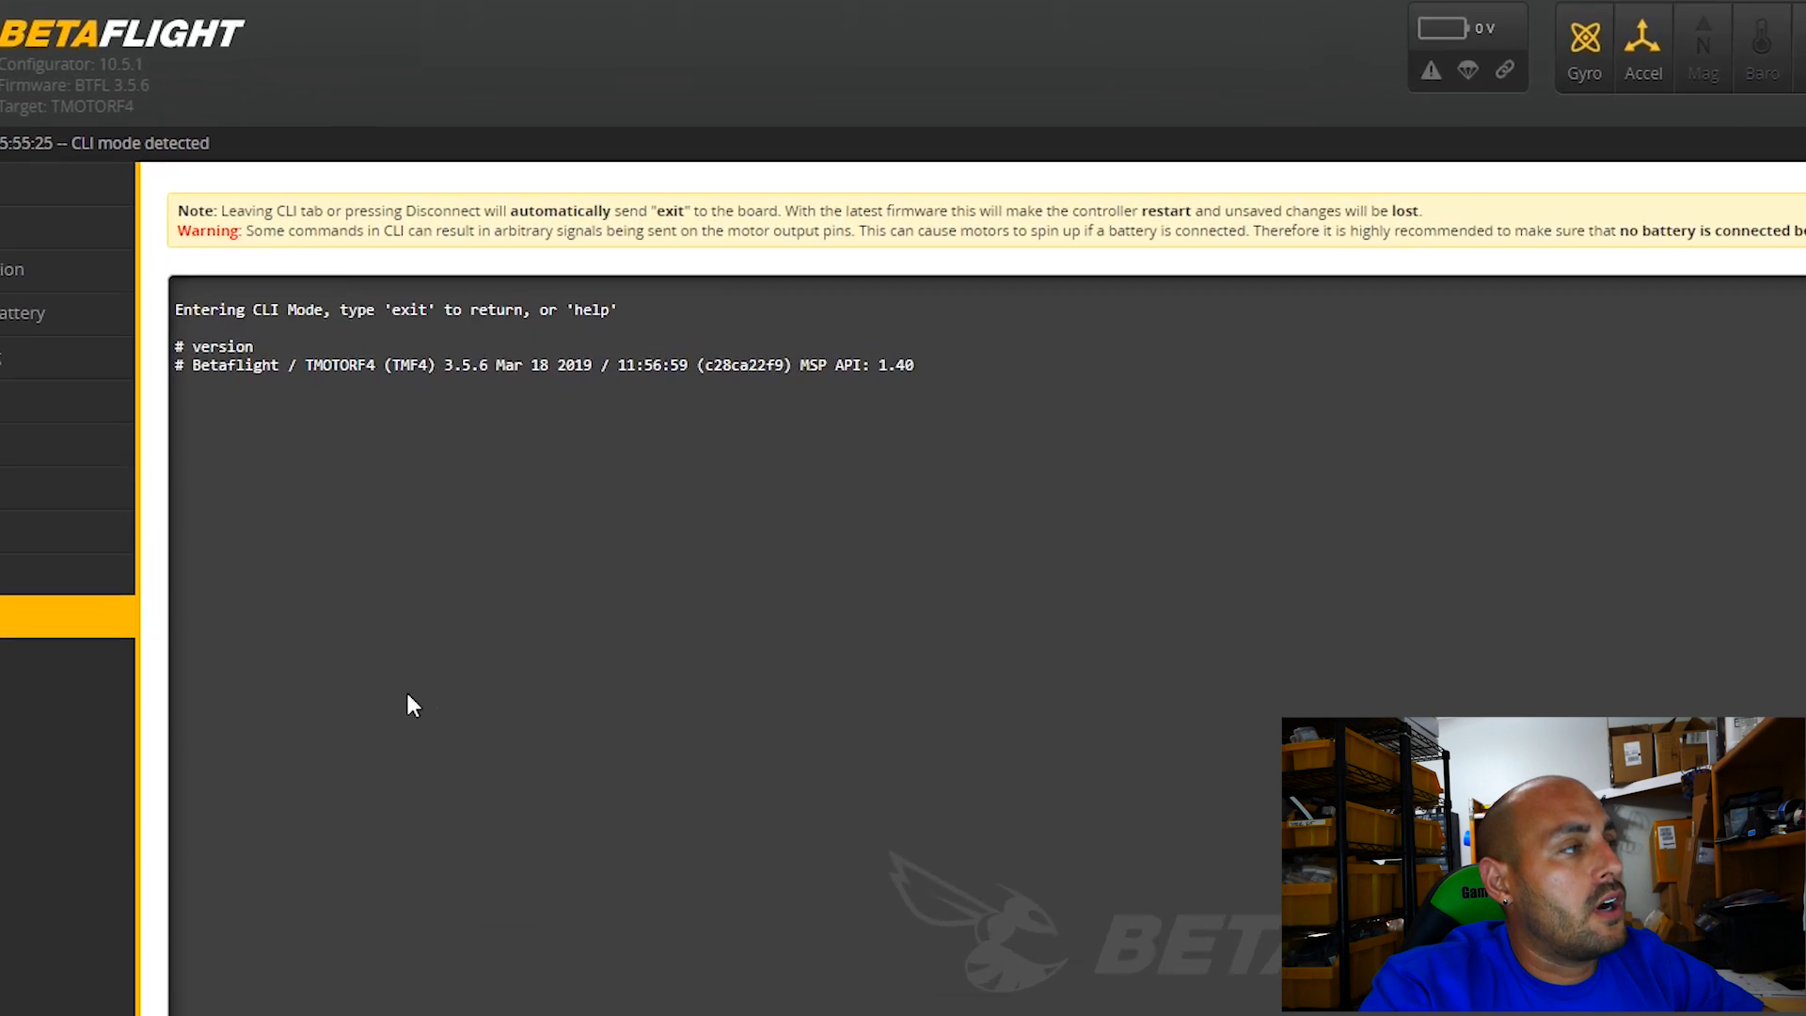
left_click_drag(297, 366, 339, 373)
mouse_move(348, 508)
left_mouse_down()
mouse_move(444, 517)
mouse_move(381, 497)
left_mouse_up()
left_click(461, 602)
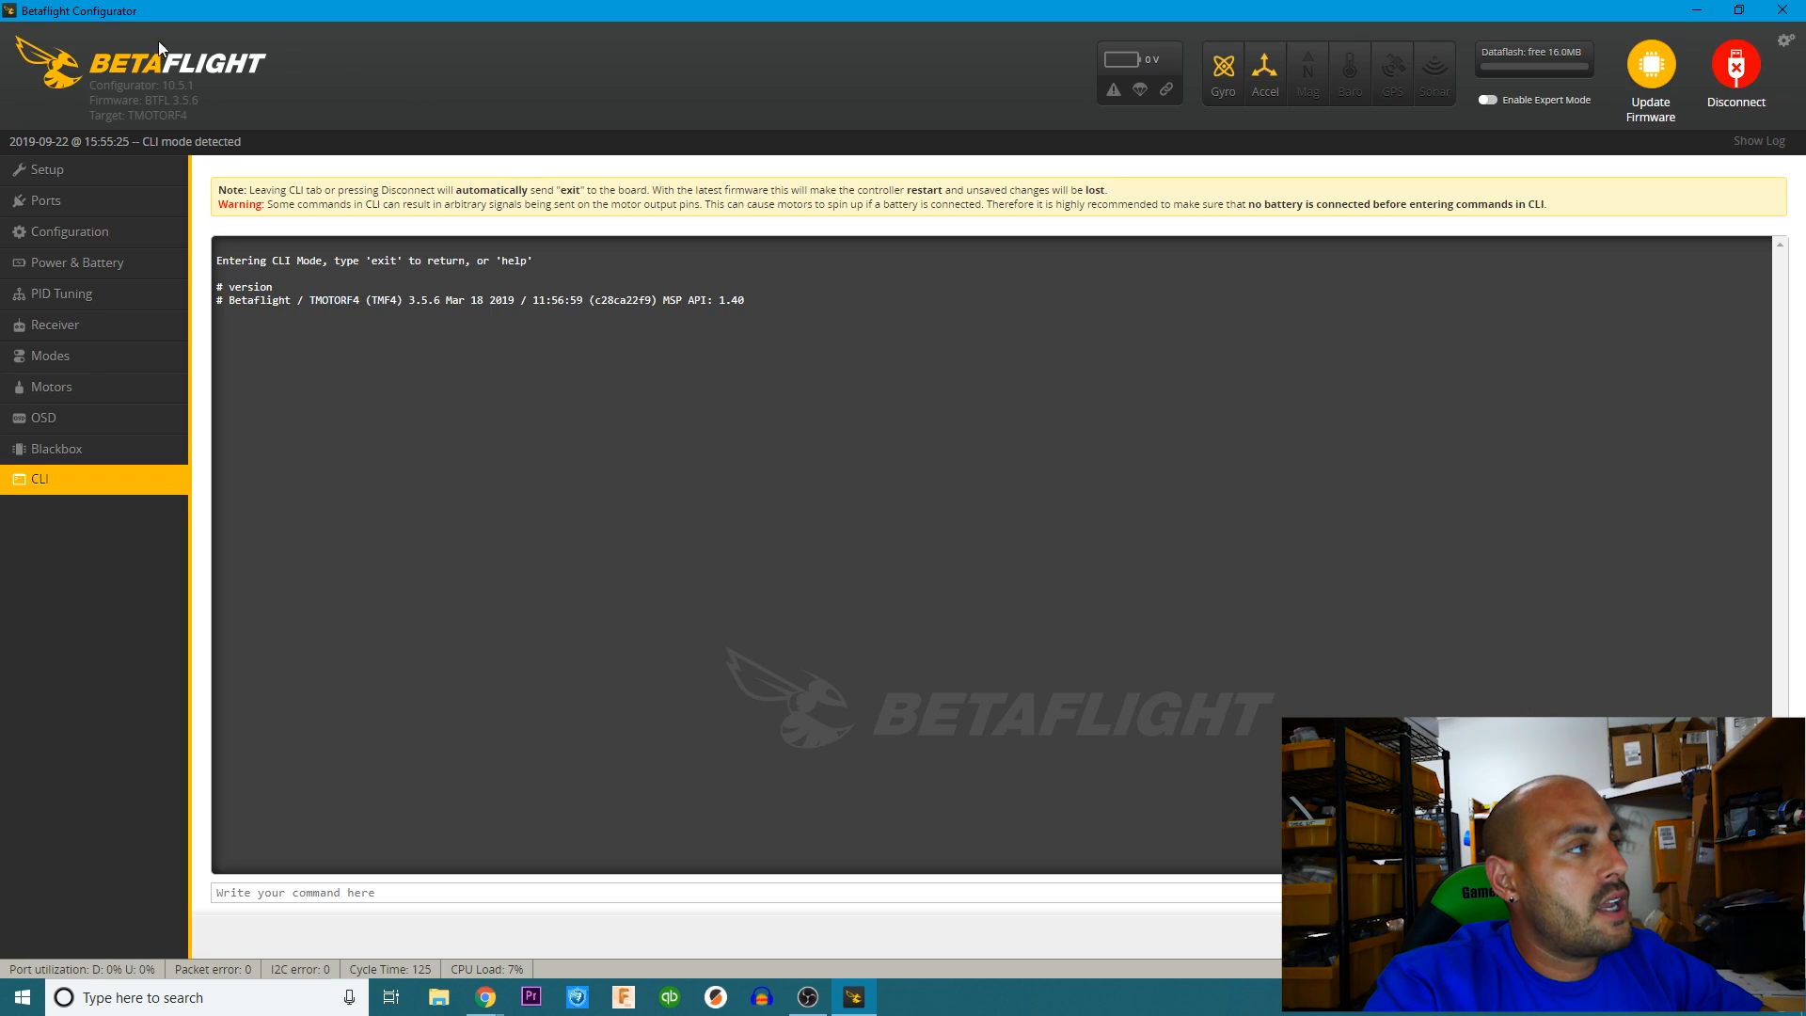
Disconnect the flight controller and open the firmware flasher.
left_click(47, 169)
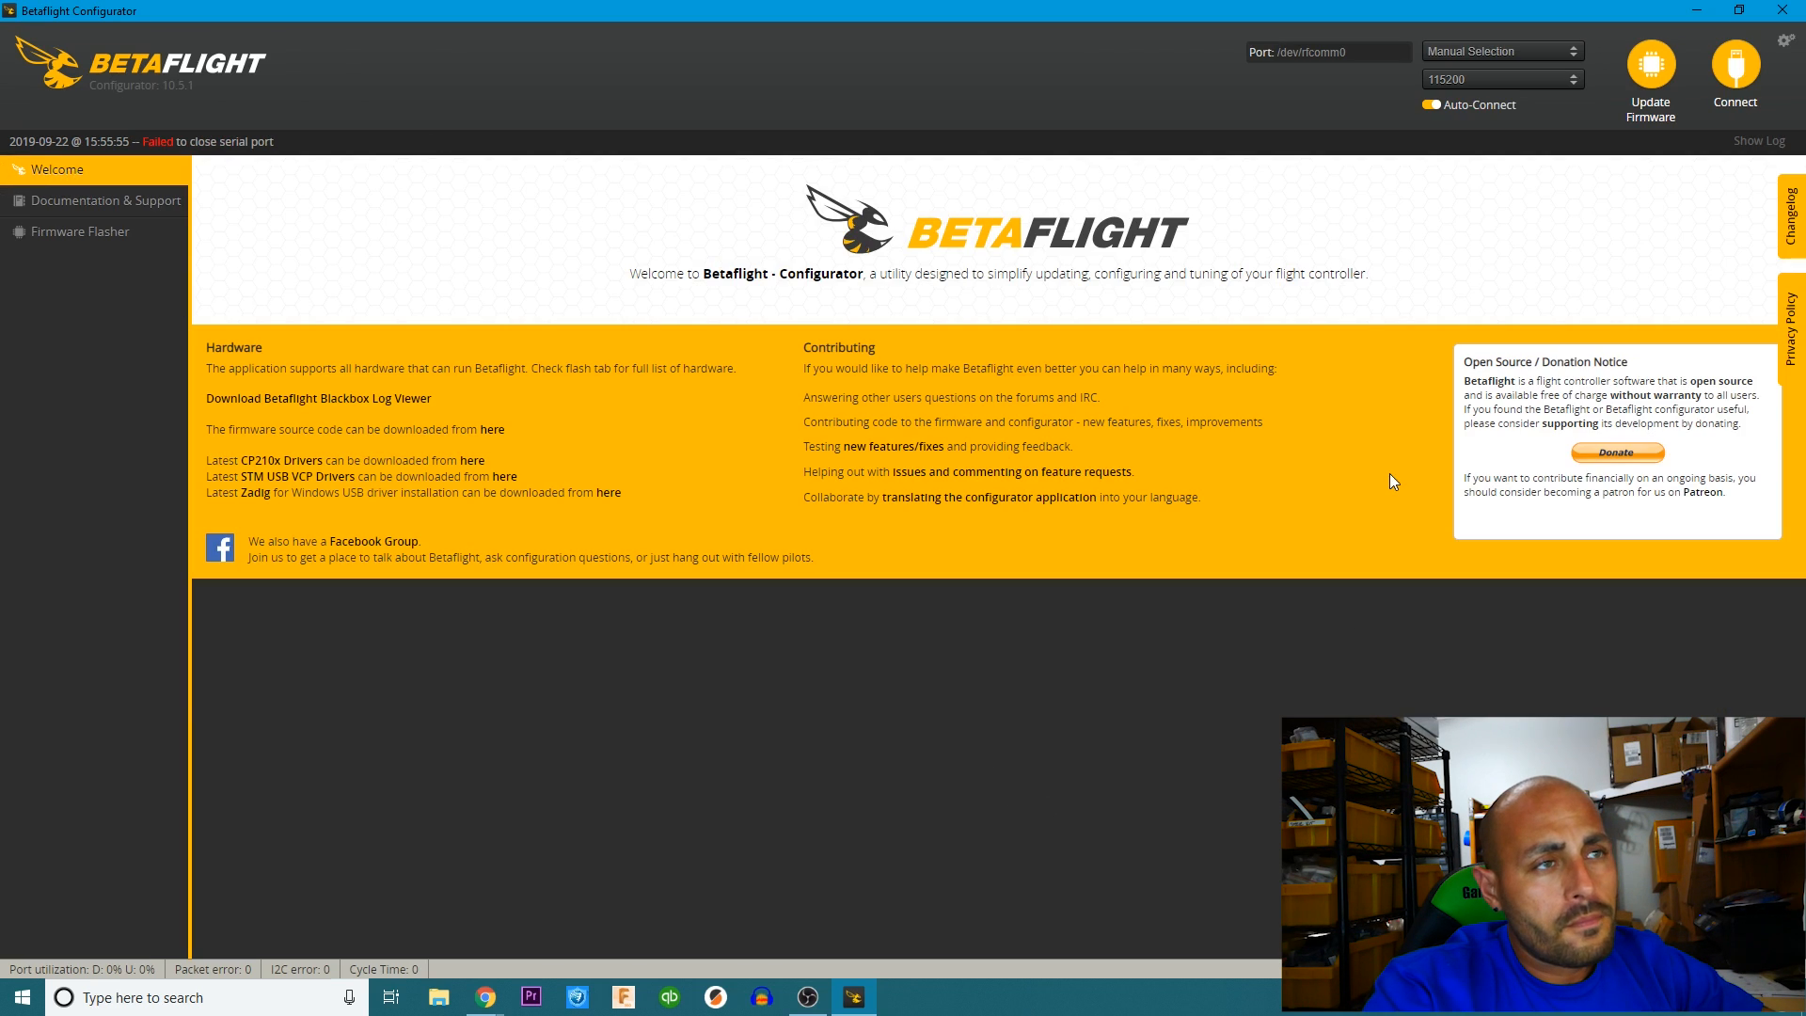
left_click(1741, 104)
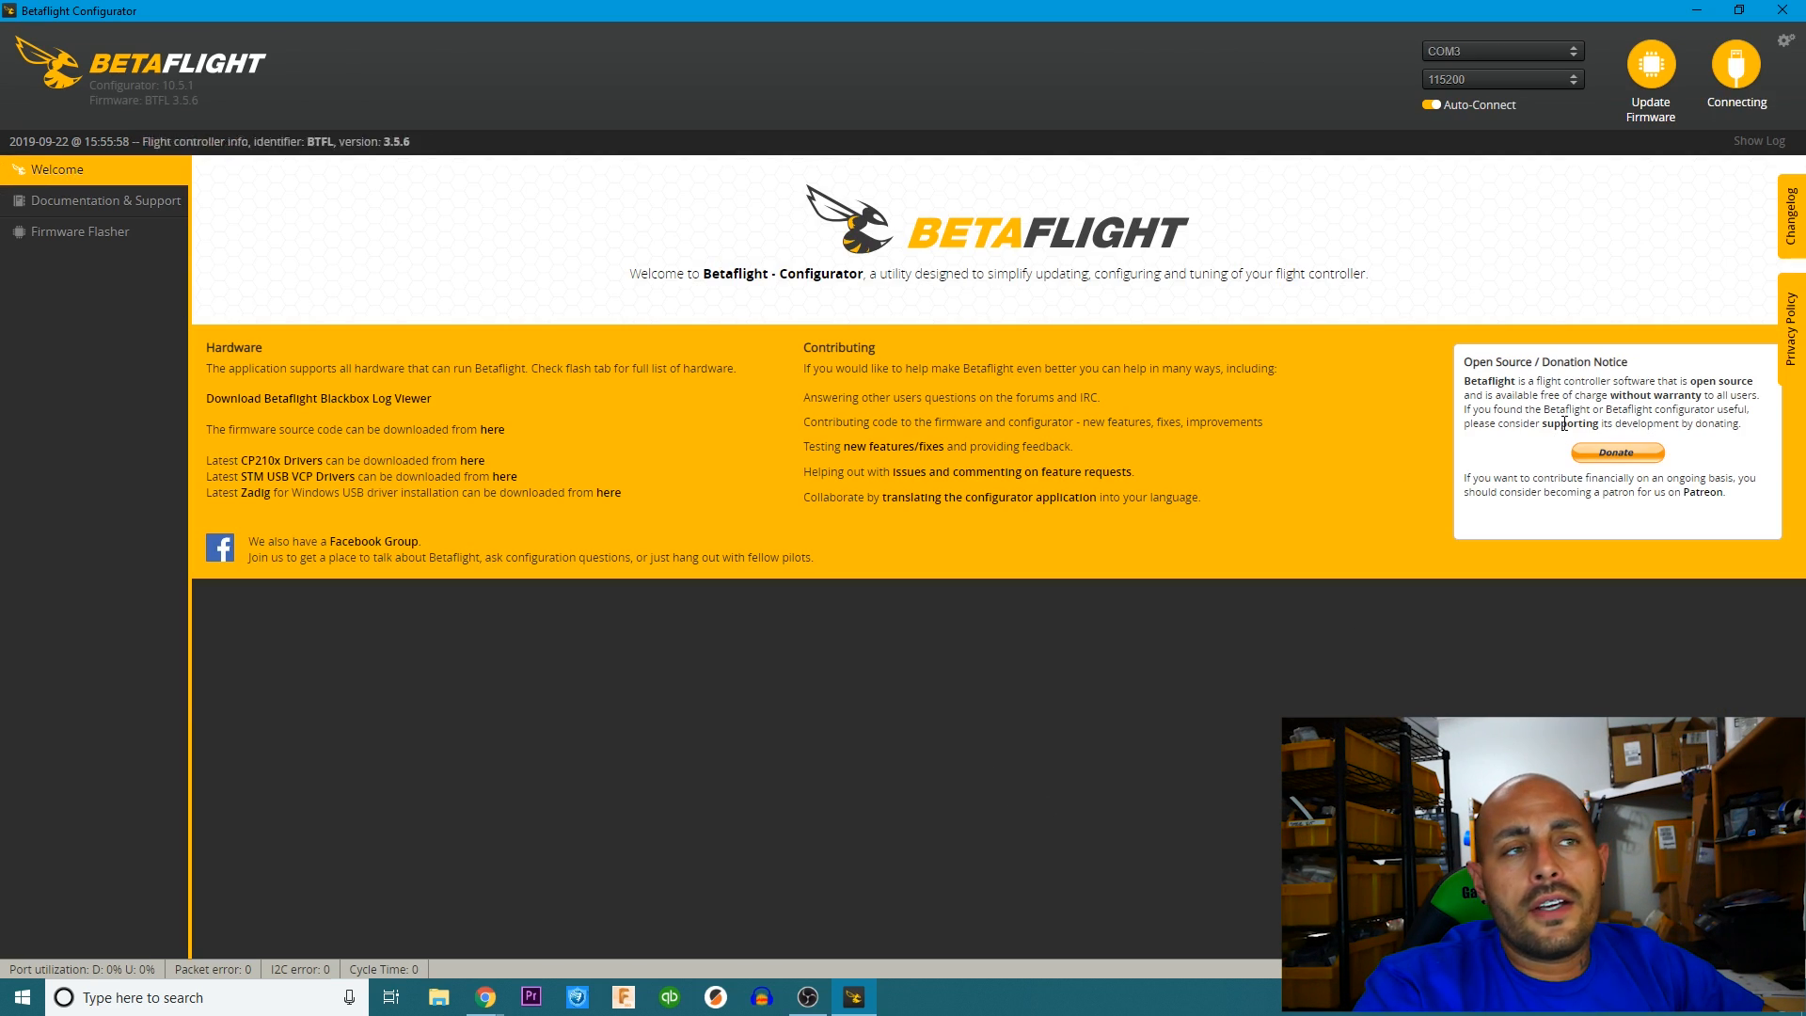
left_click(1742, 94)
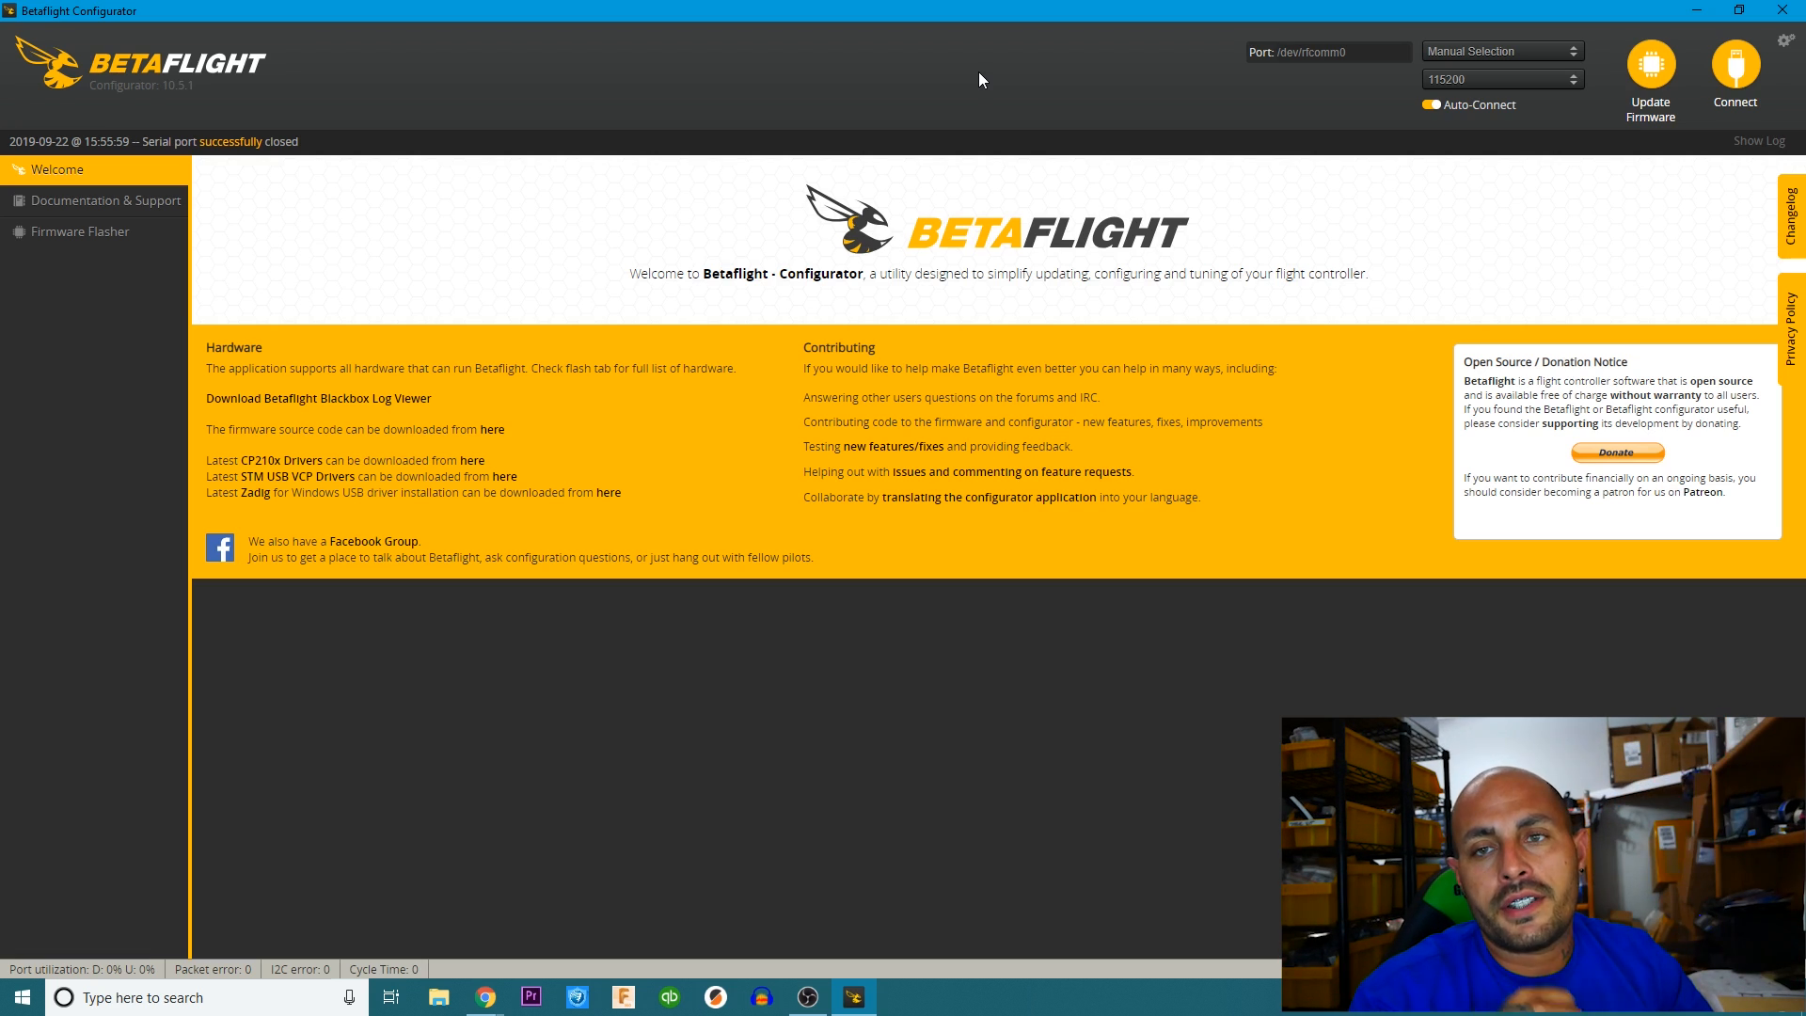
left_click(1658, 68)
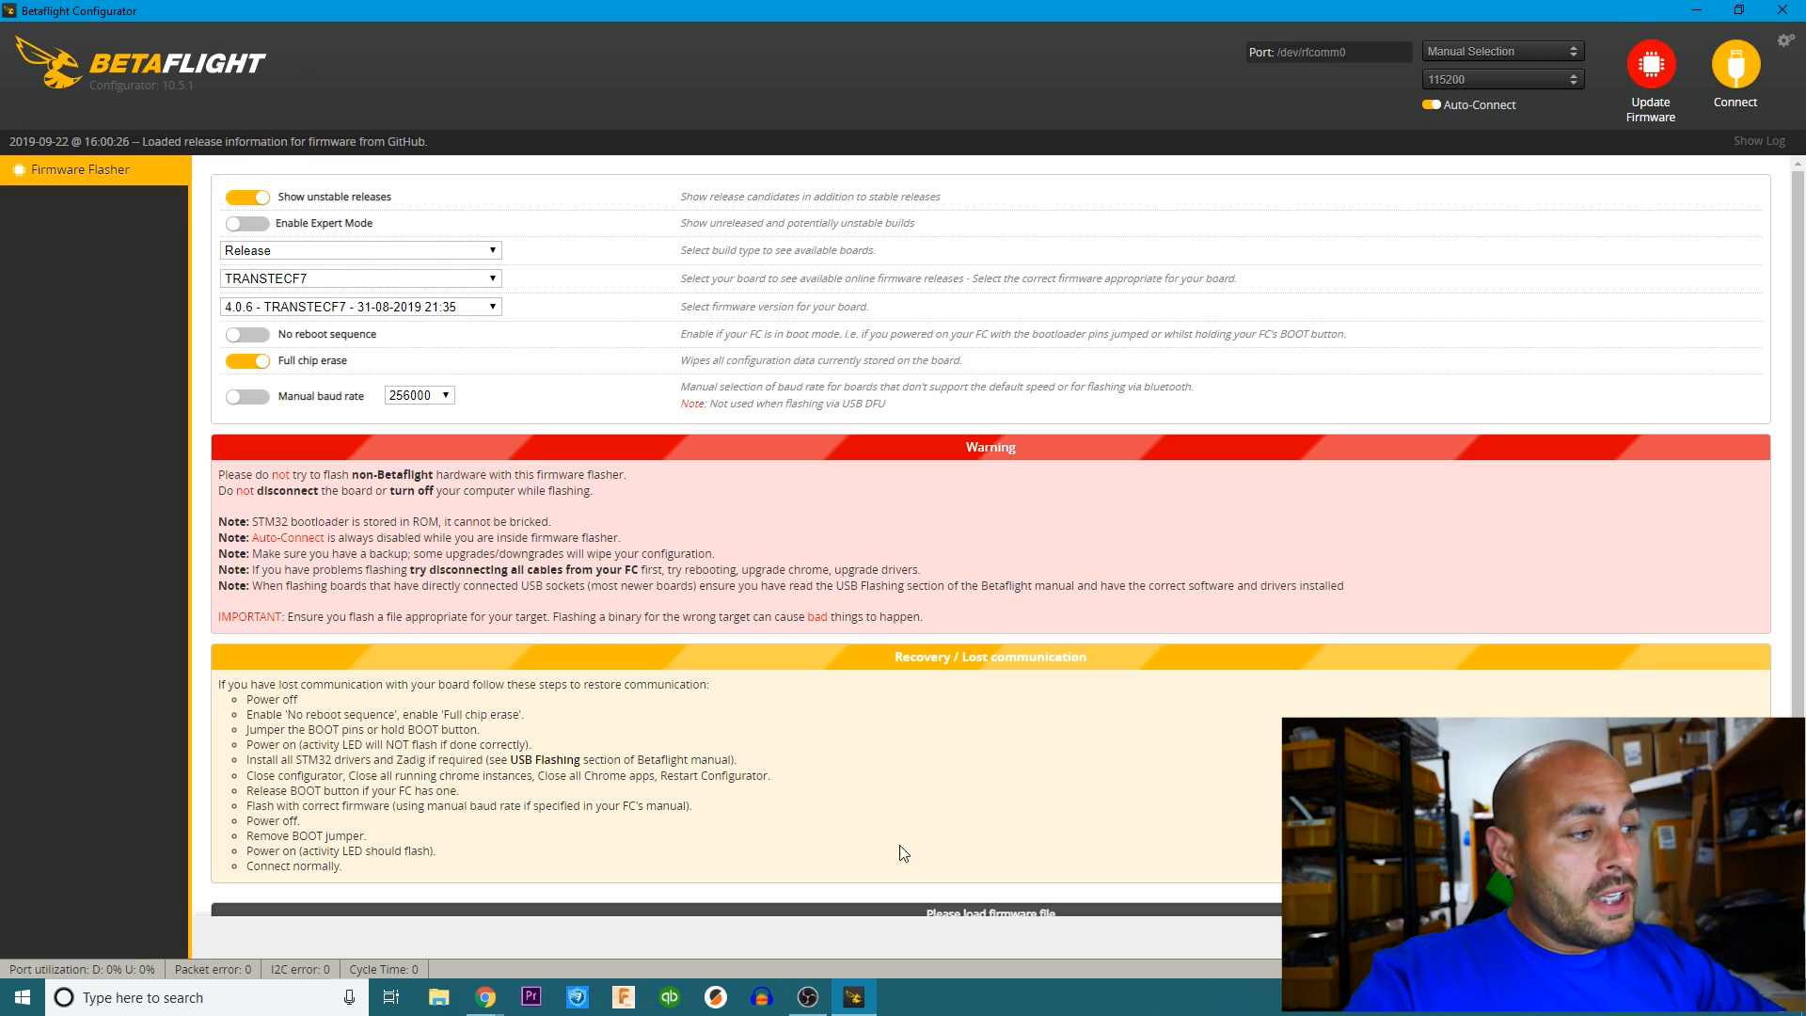
Find and run ImpulseRC_Driver_Fixer.exe to fix the board's drivers, and acknowledge its Google Chrome warning.
left_click(178, 1001)
type("impul;")
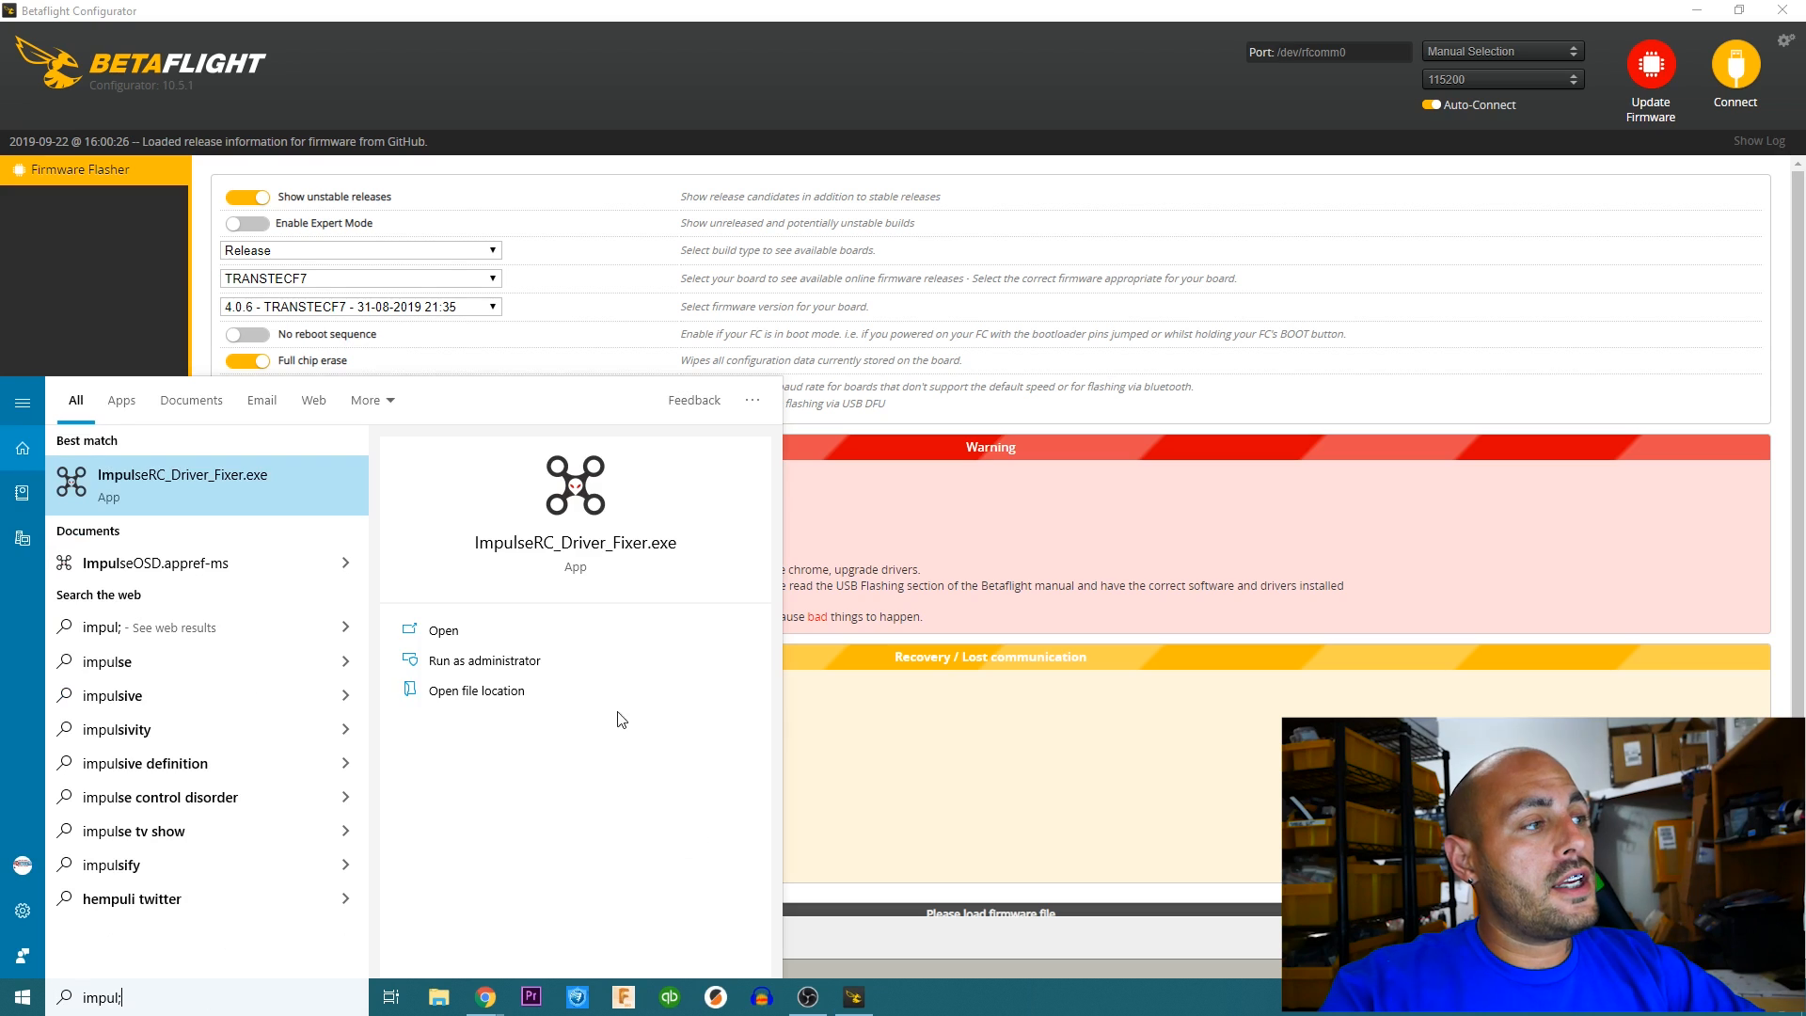
left_click(557, 543)
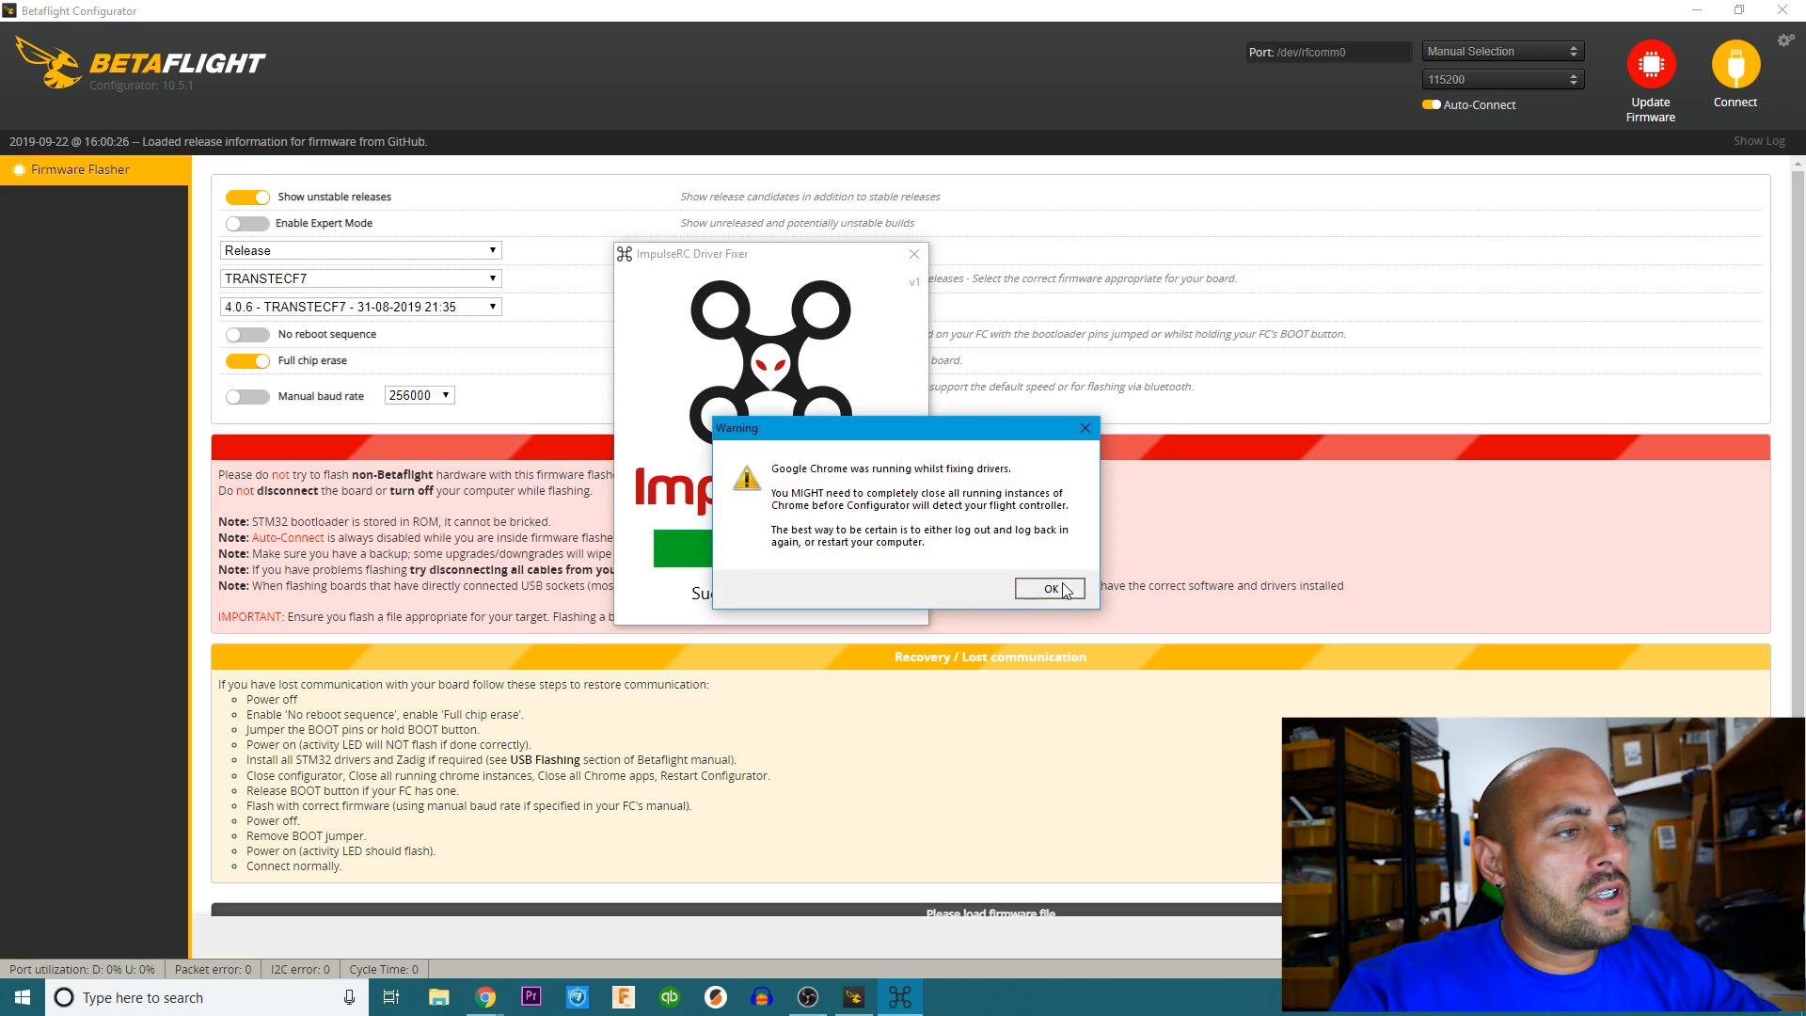
left_click(1060, 587)
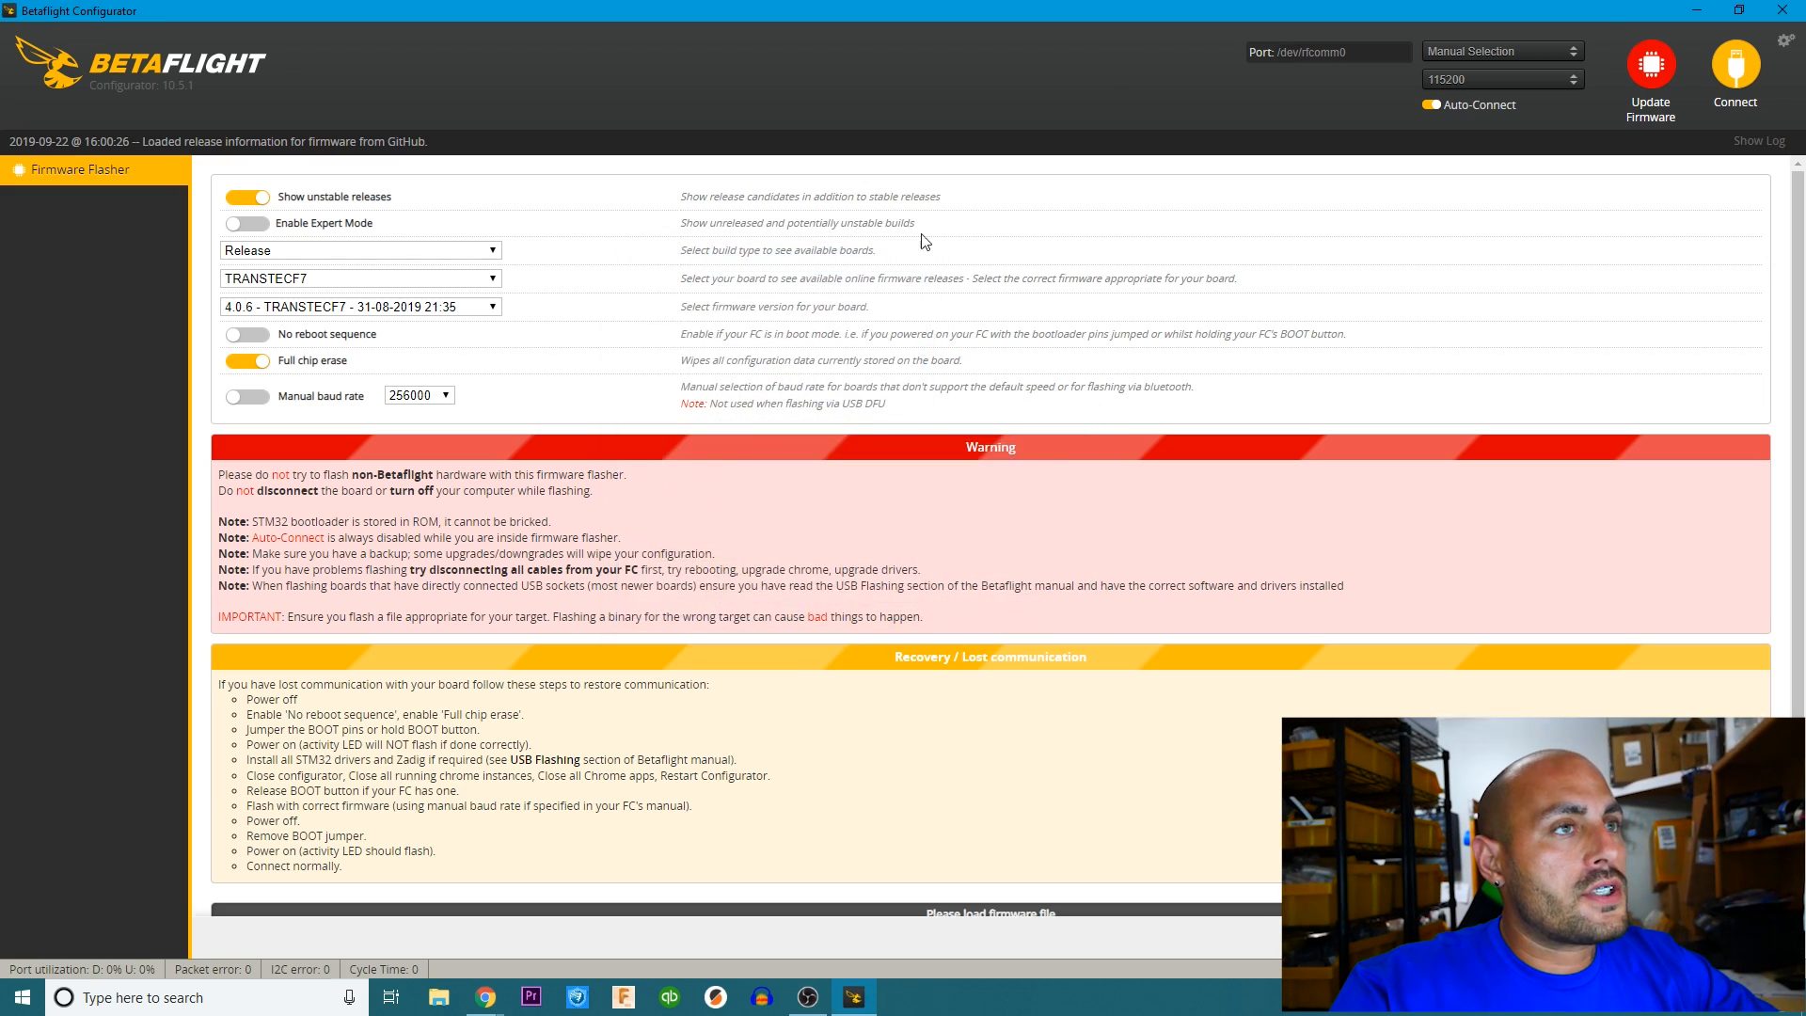
Enable Expert Mode in the firmware flasher and select the TMOTORF4 board with firmware version 4.0.6.
left_click(1674, 104)
left_click(1674, 103)
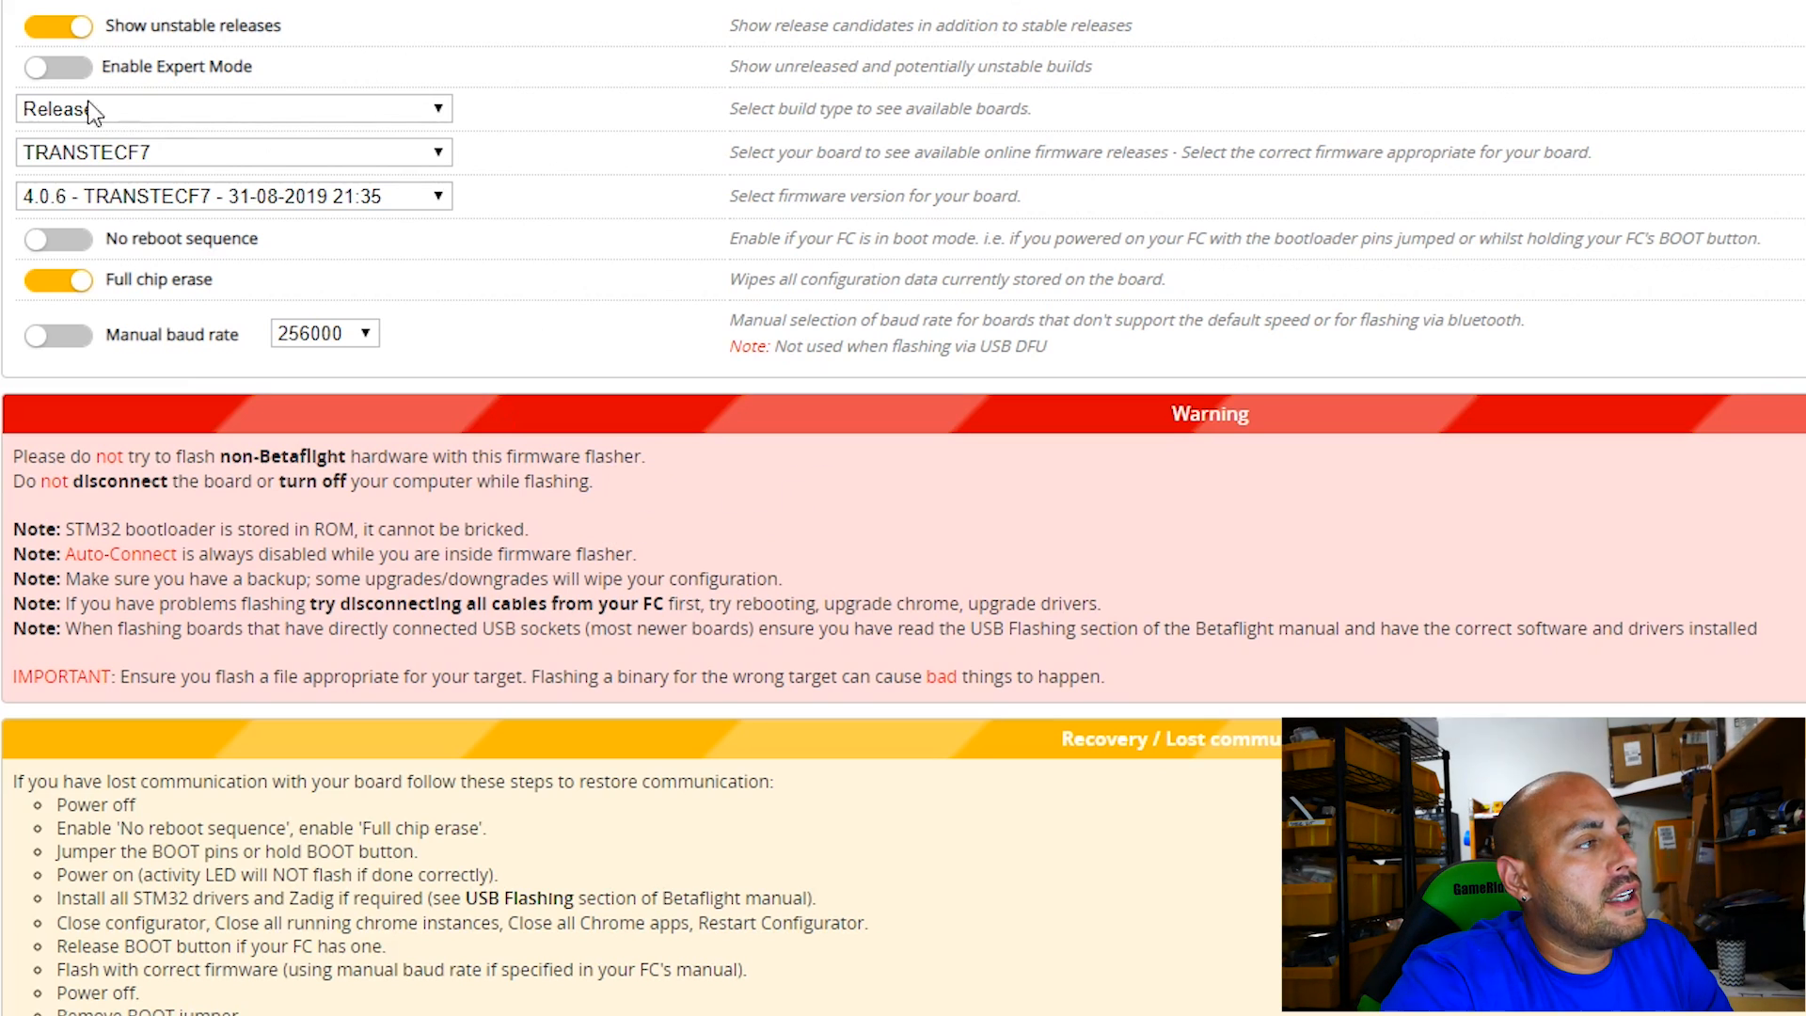
left_click(57, 76)
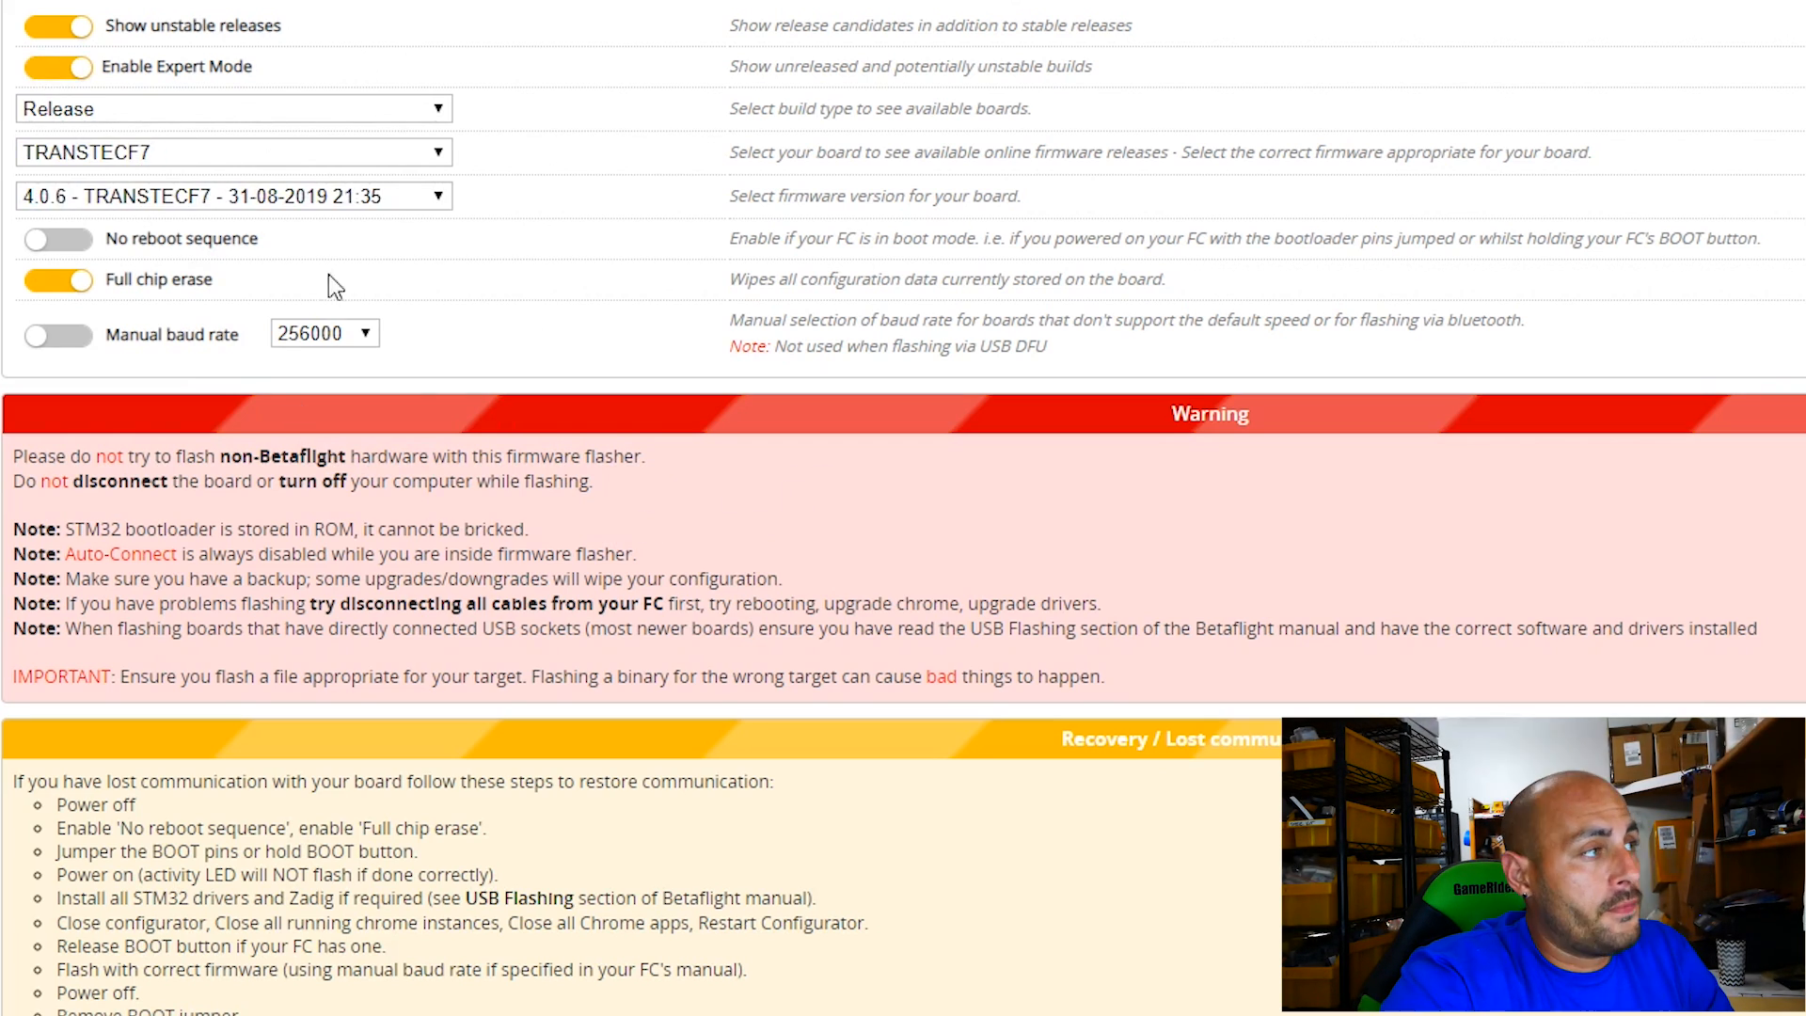
left_click(199, 158)
scroll(193, 365, "down", 3)
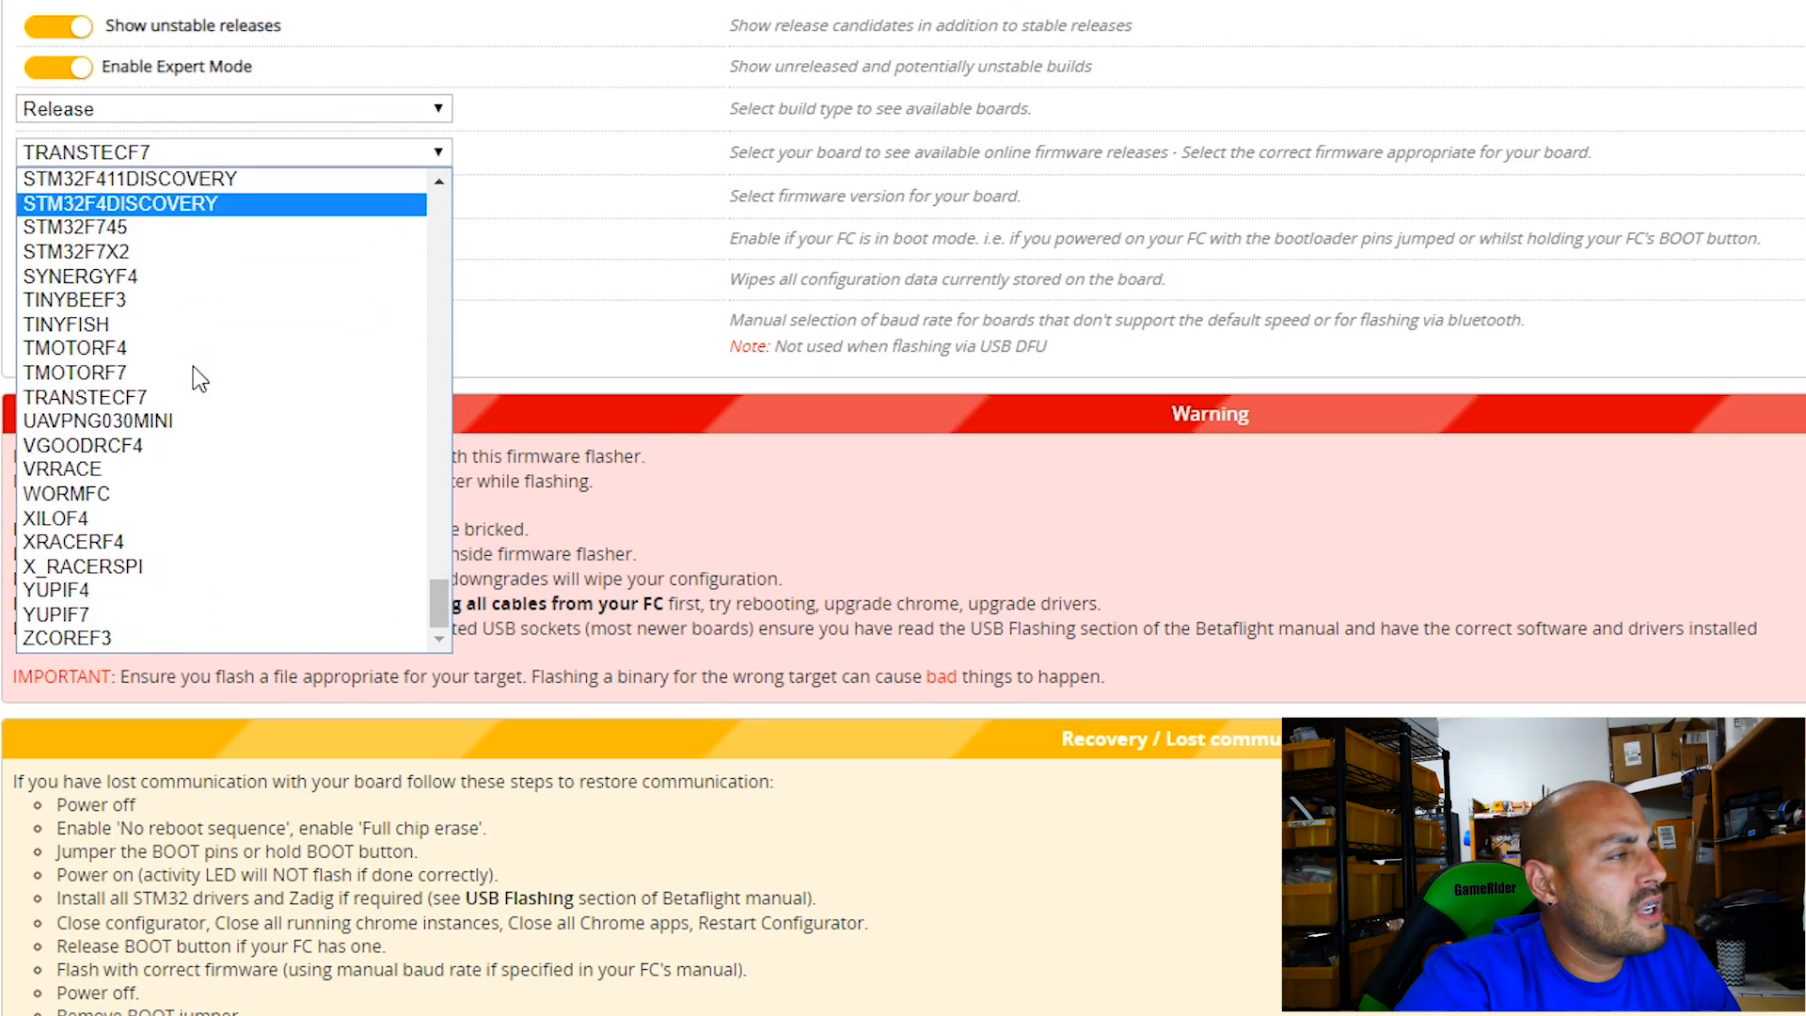
left_click(158, 351)
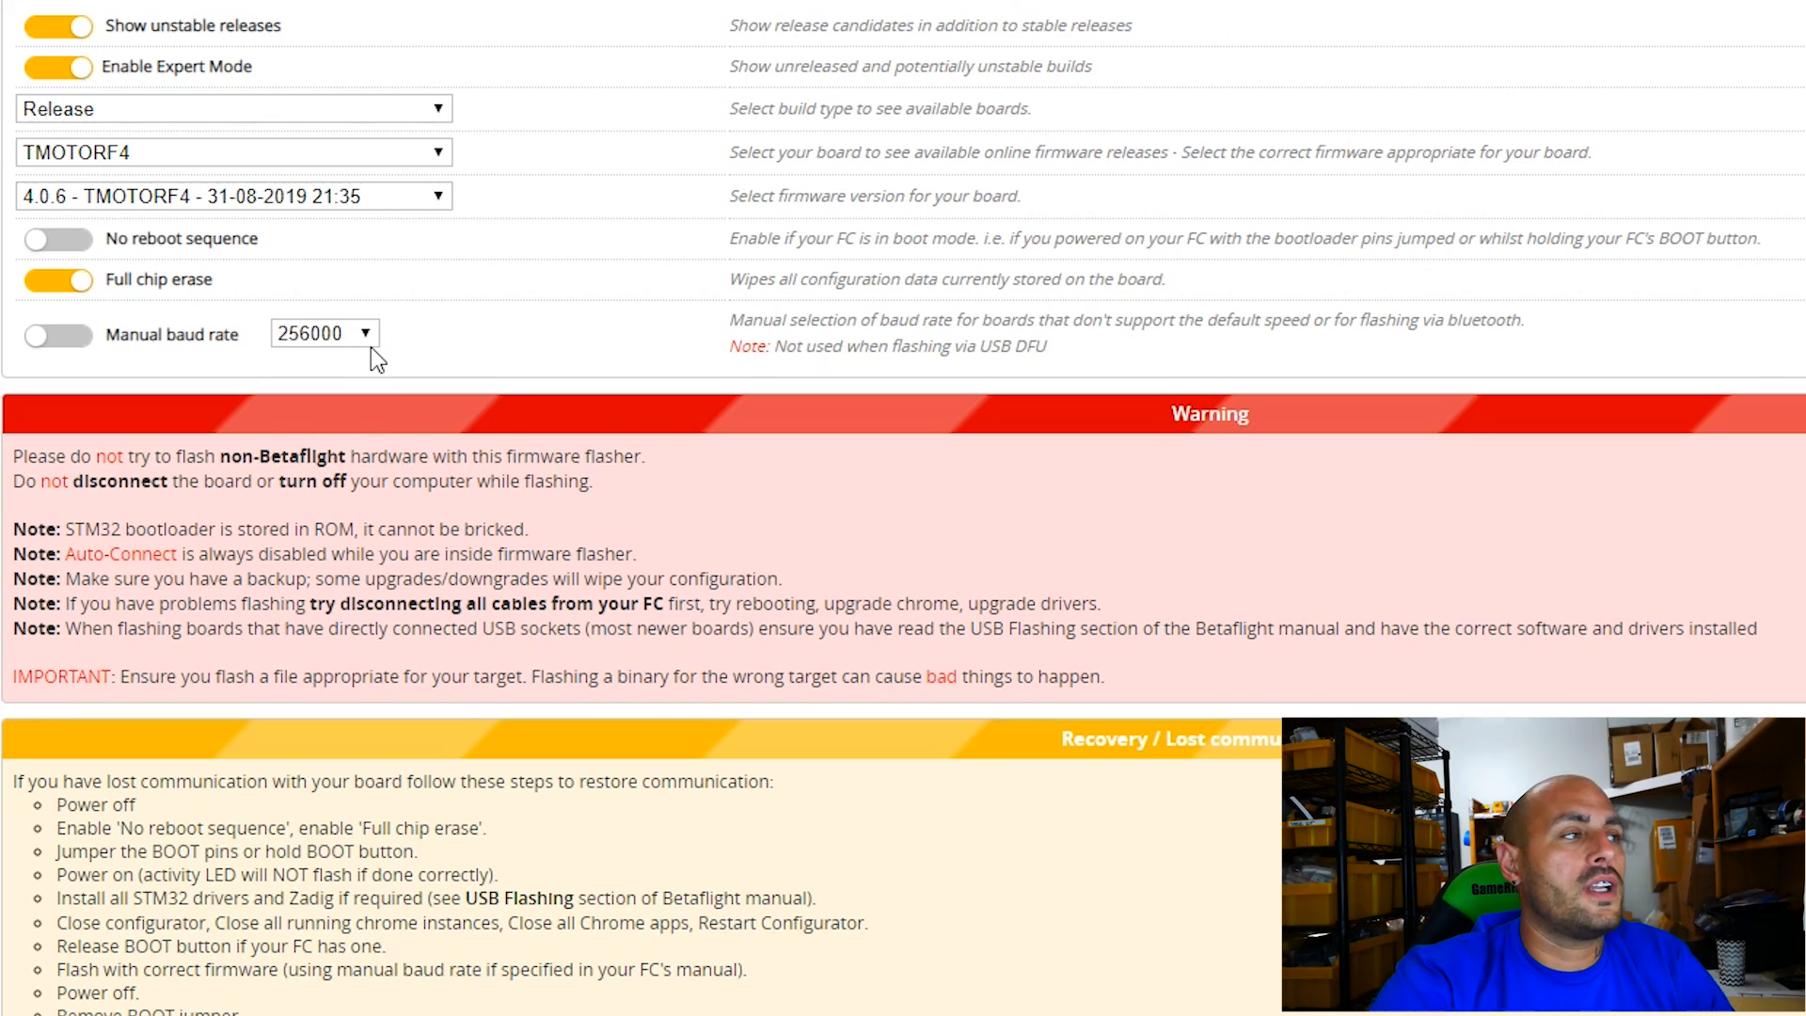
left_click(336, 201)
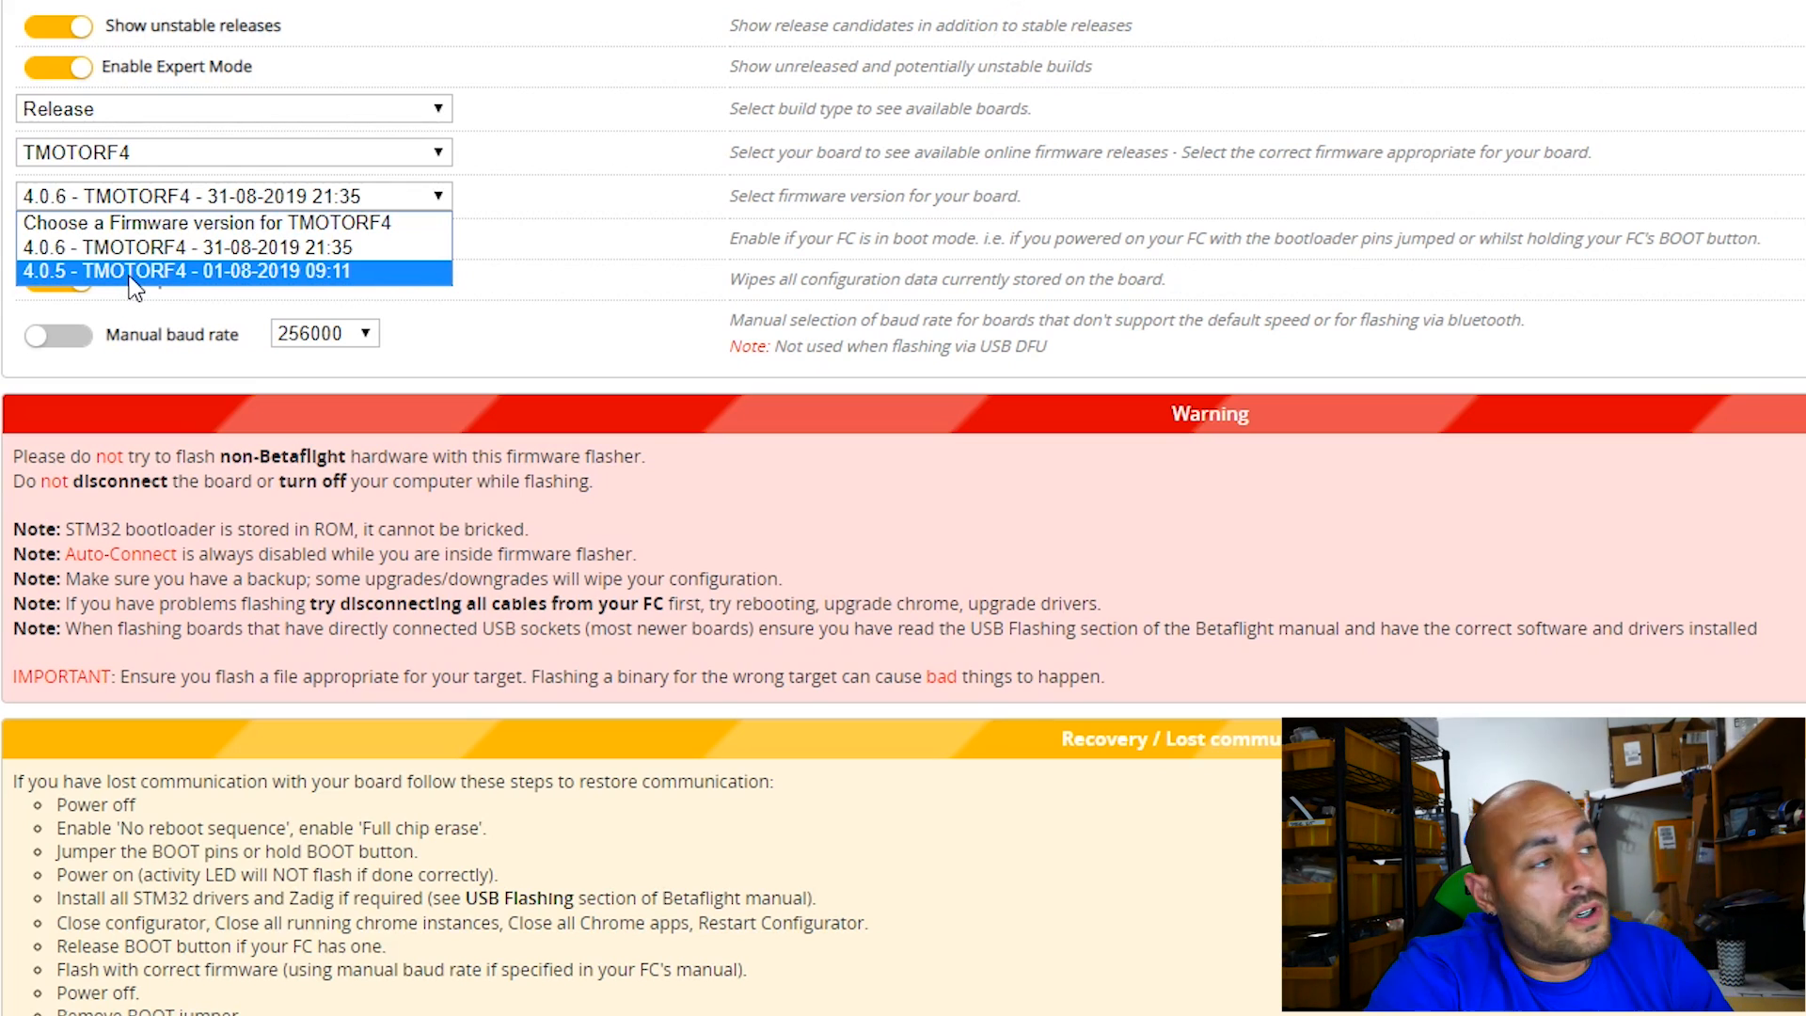
left_click(83, 250)
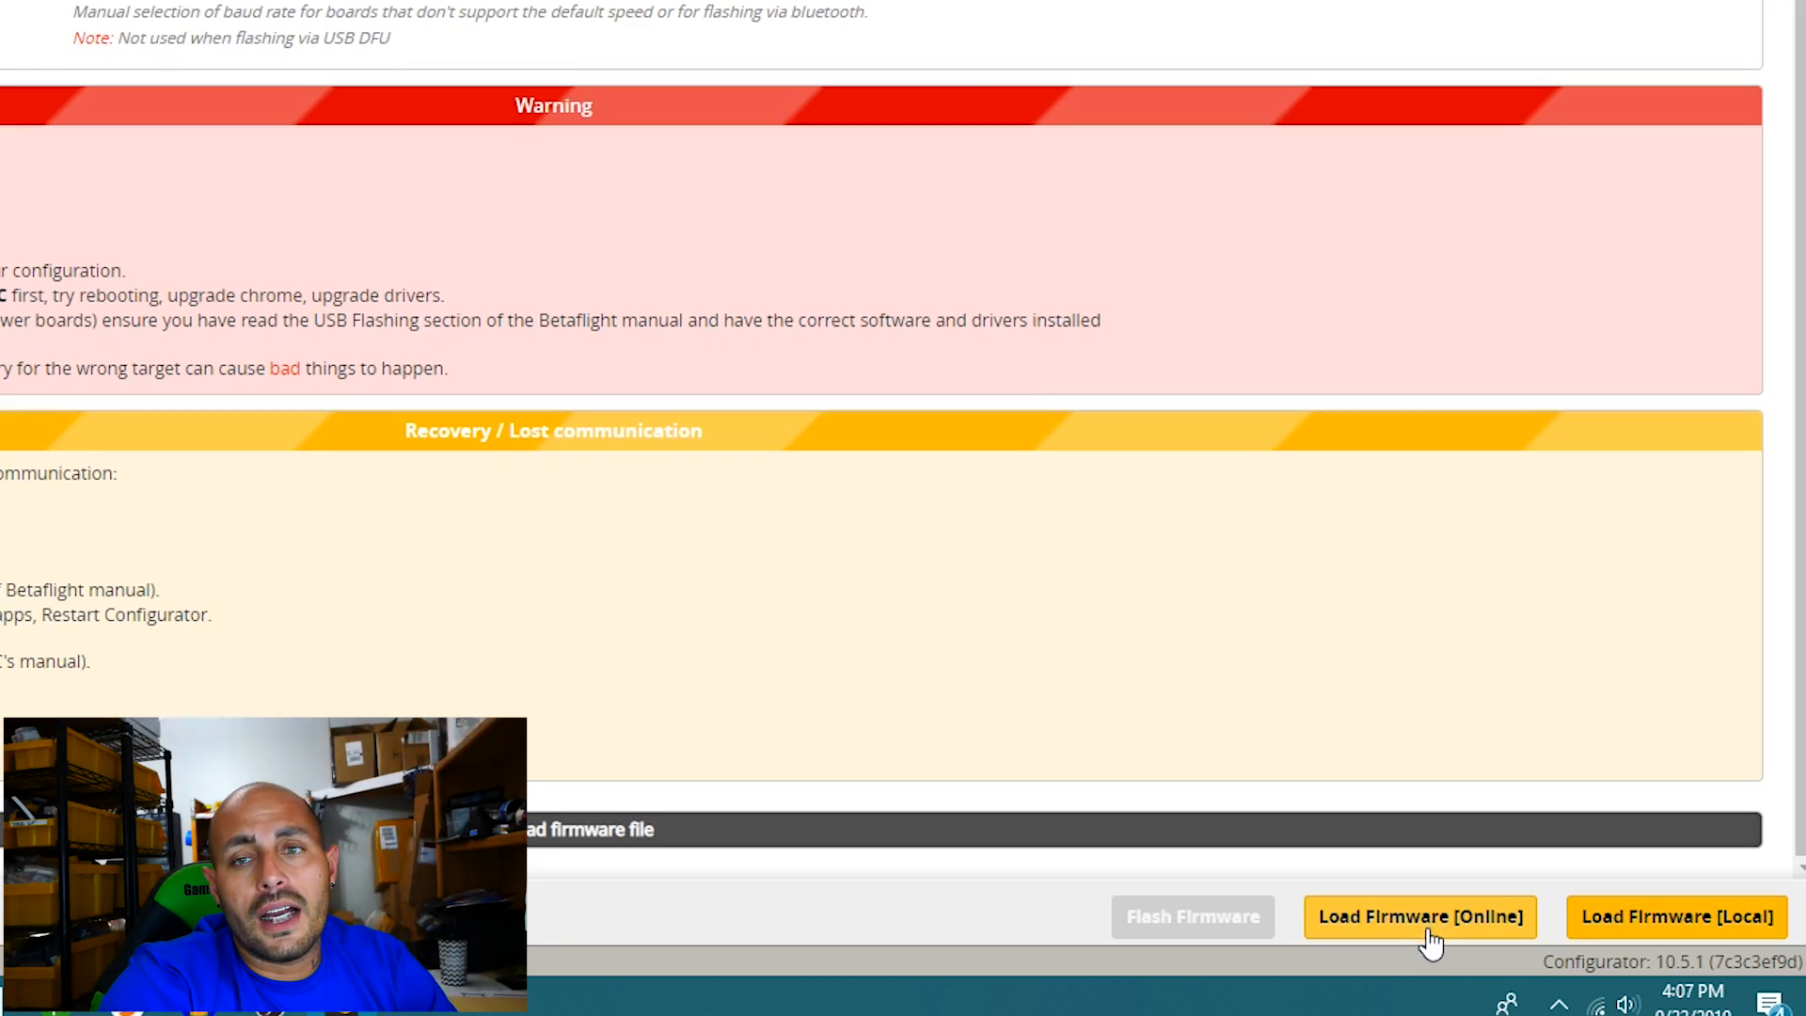
Load the selected 4.0.6 TMOTORF4 firmware online and flash it to the flight controller.
left_click(1428, 931)
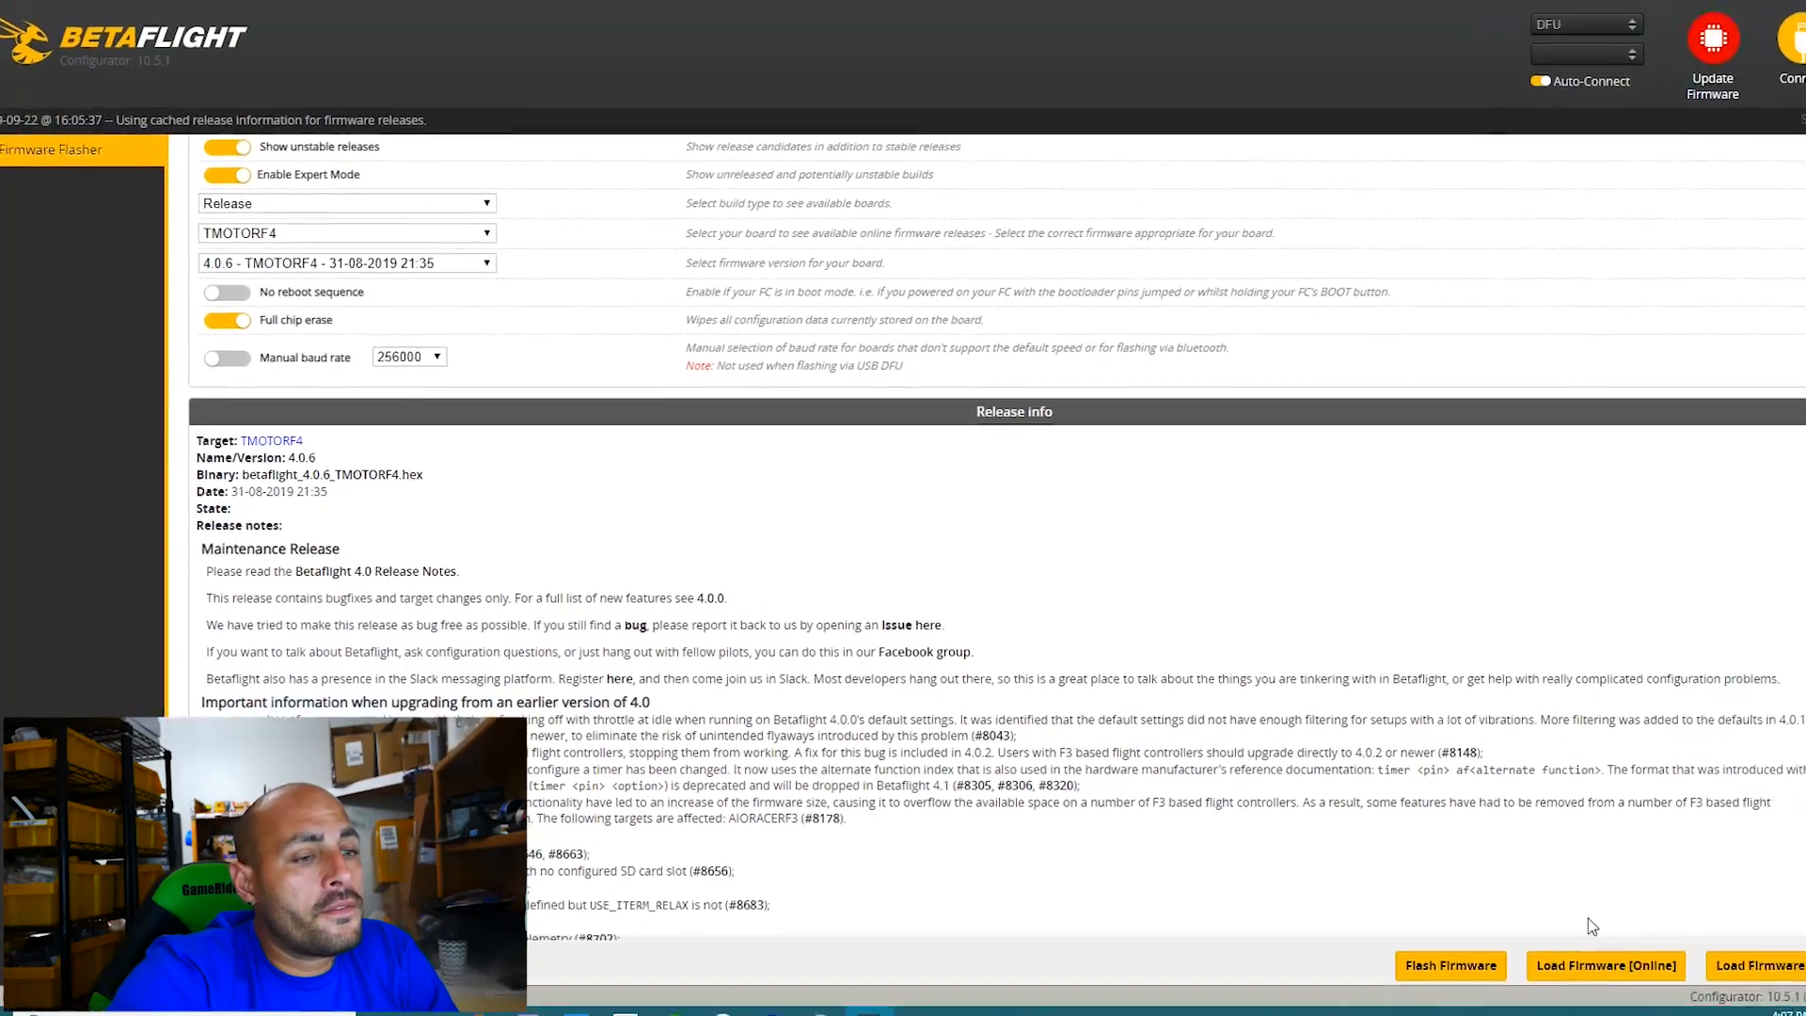
scroll(1599, 875, "down", 10)
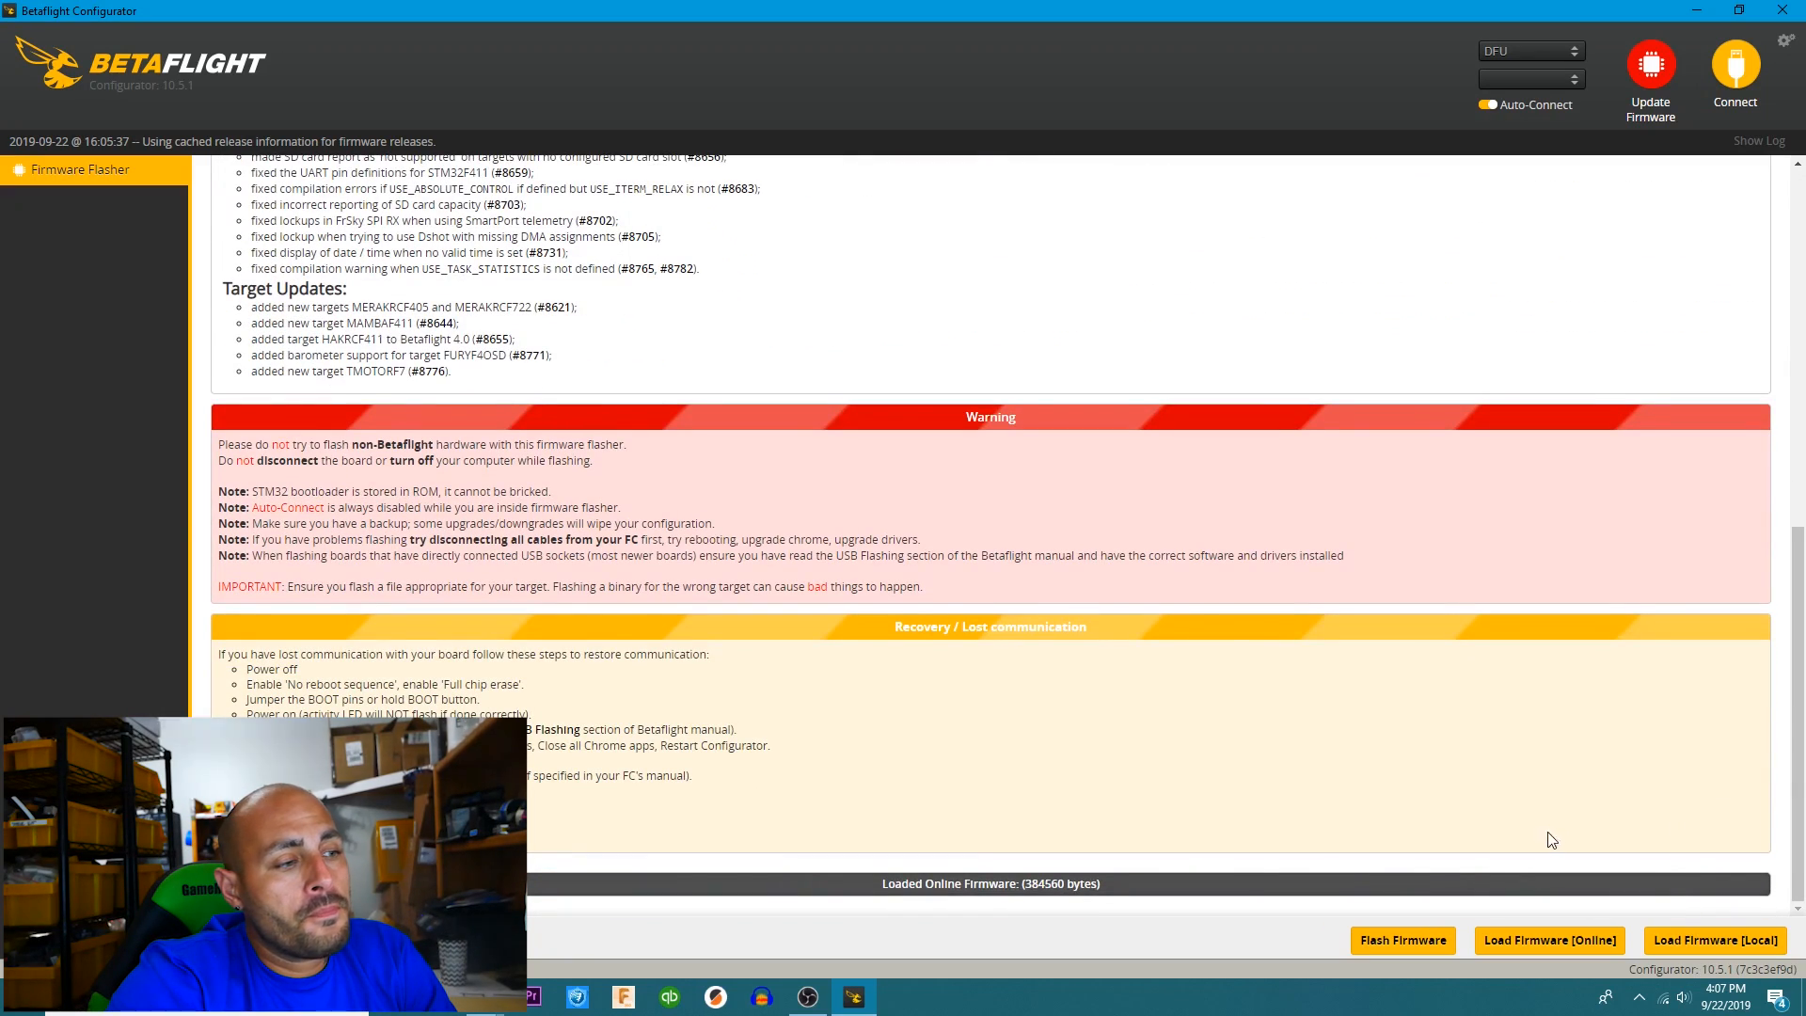
left_click(1402, 939)
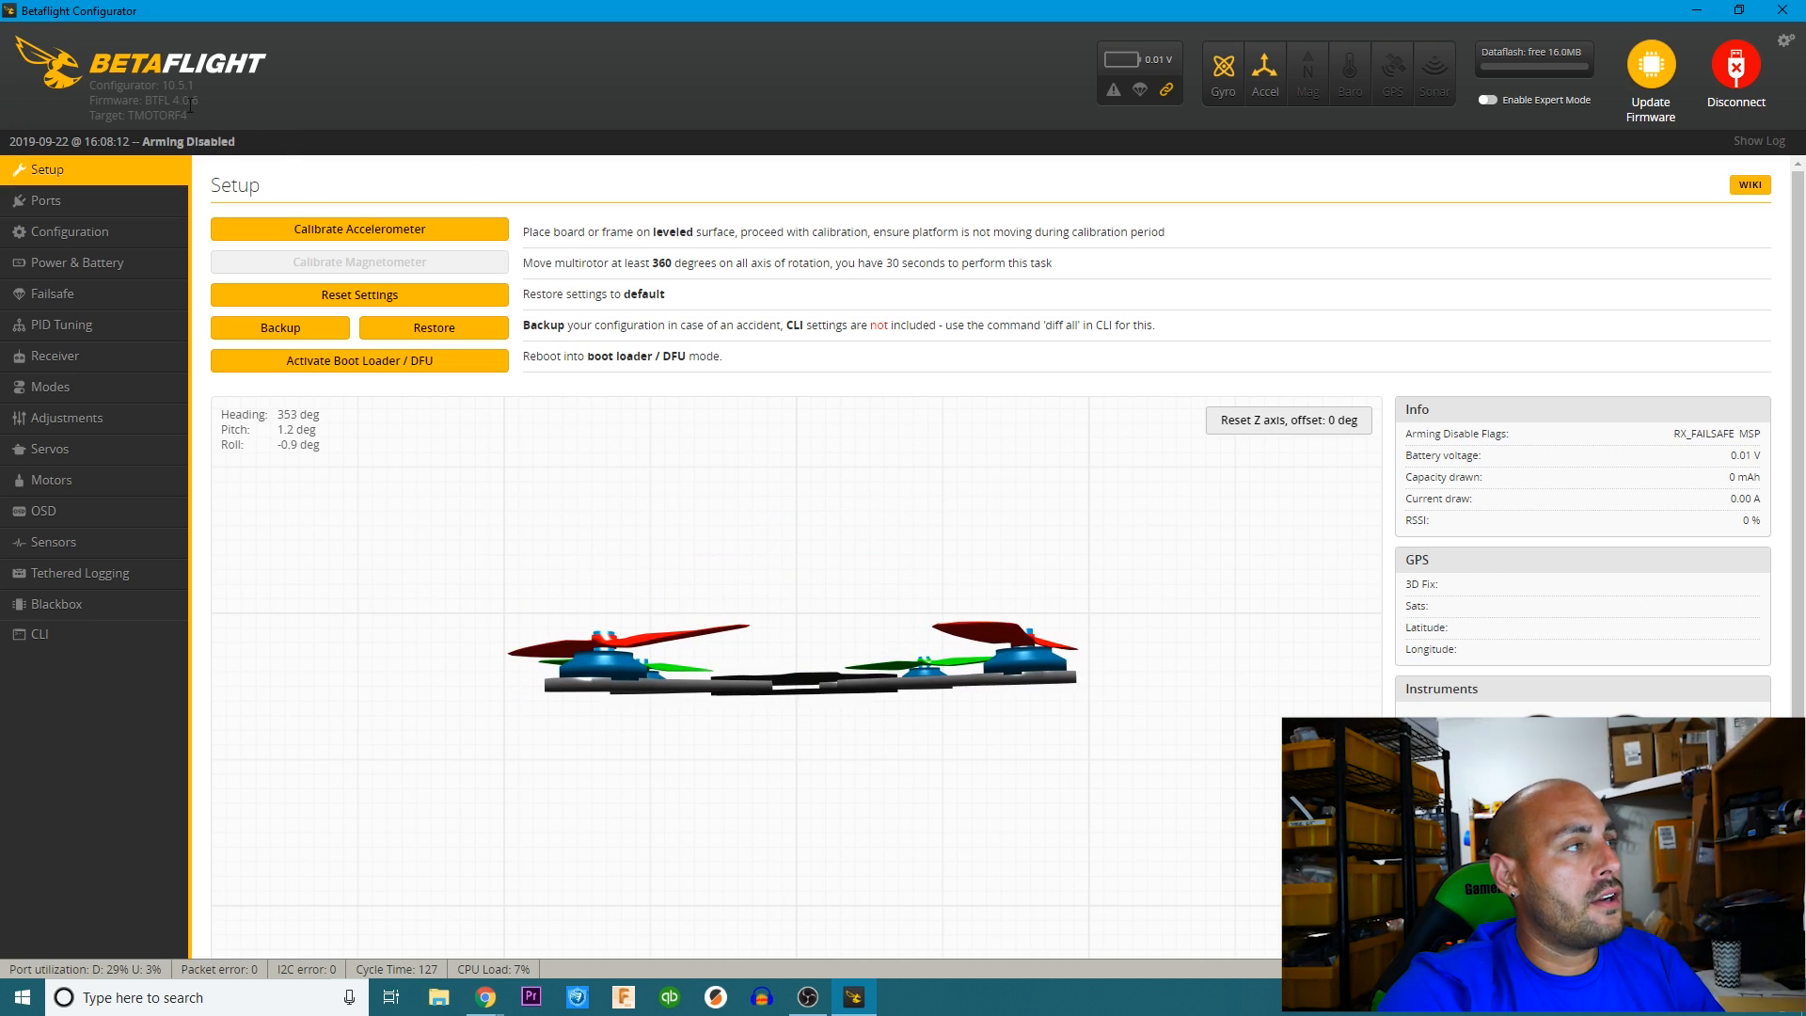
left_click_drag(170, 100, 207, 126)
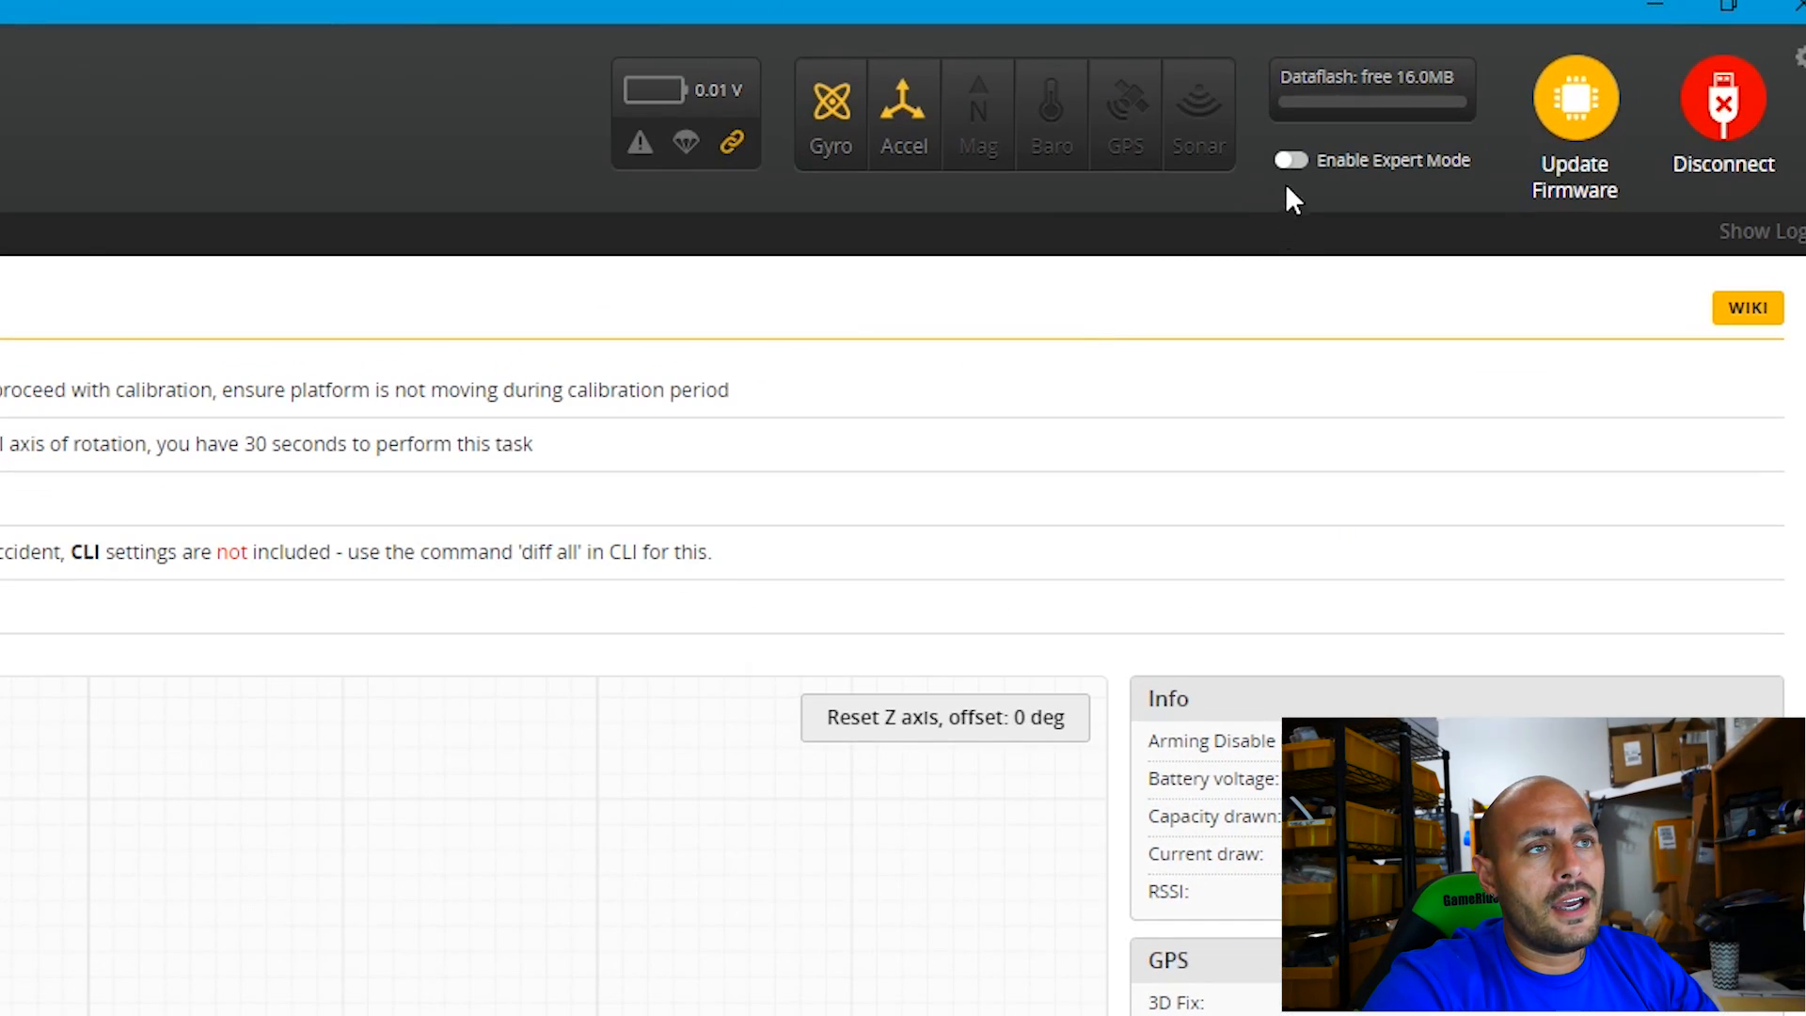
Enable Expert Mode for the connected board and set the third port's peripheral to VTX (TBS SmartAudio).
left_click(1356, 158)
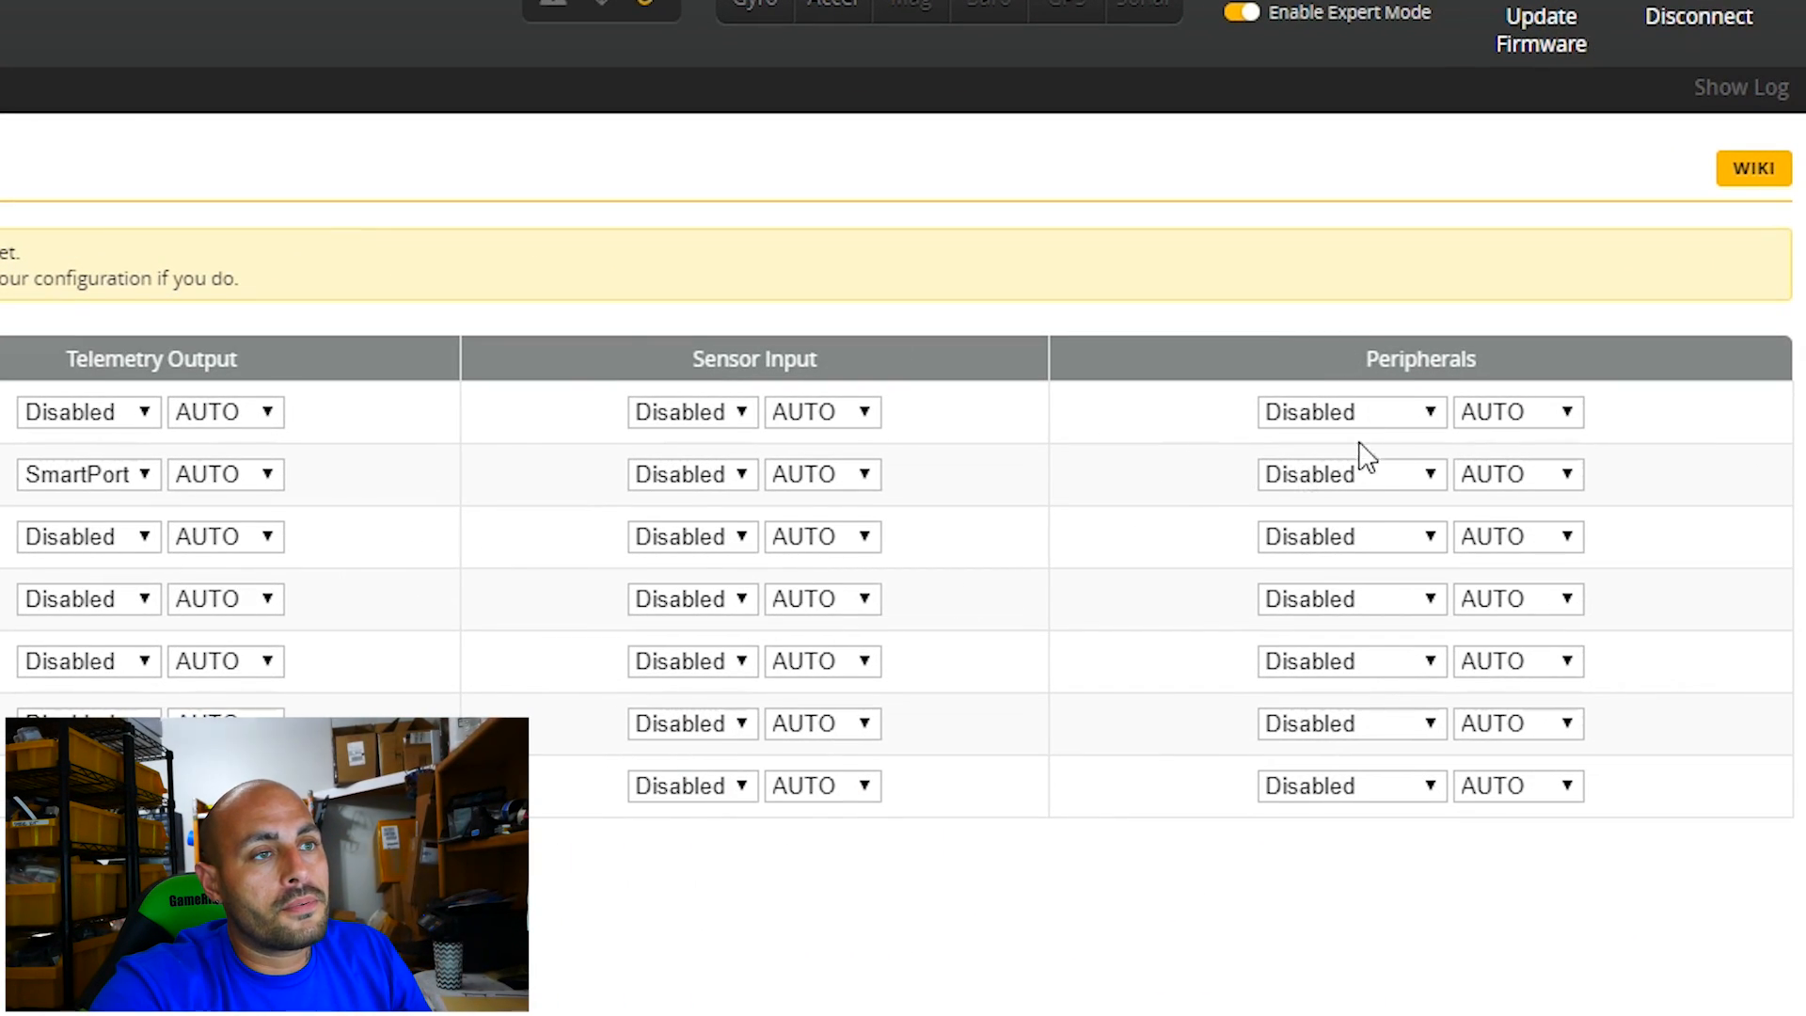
left_click(1374, 537)
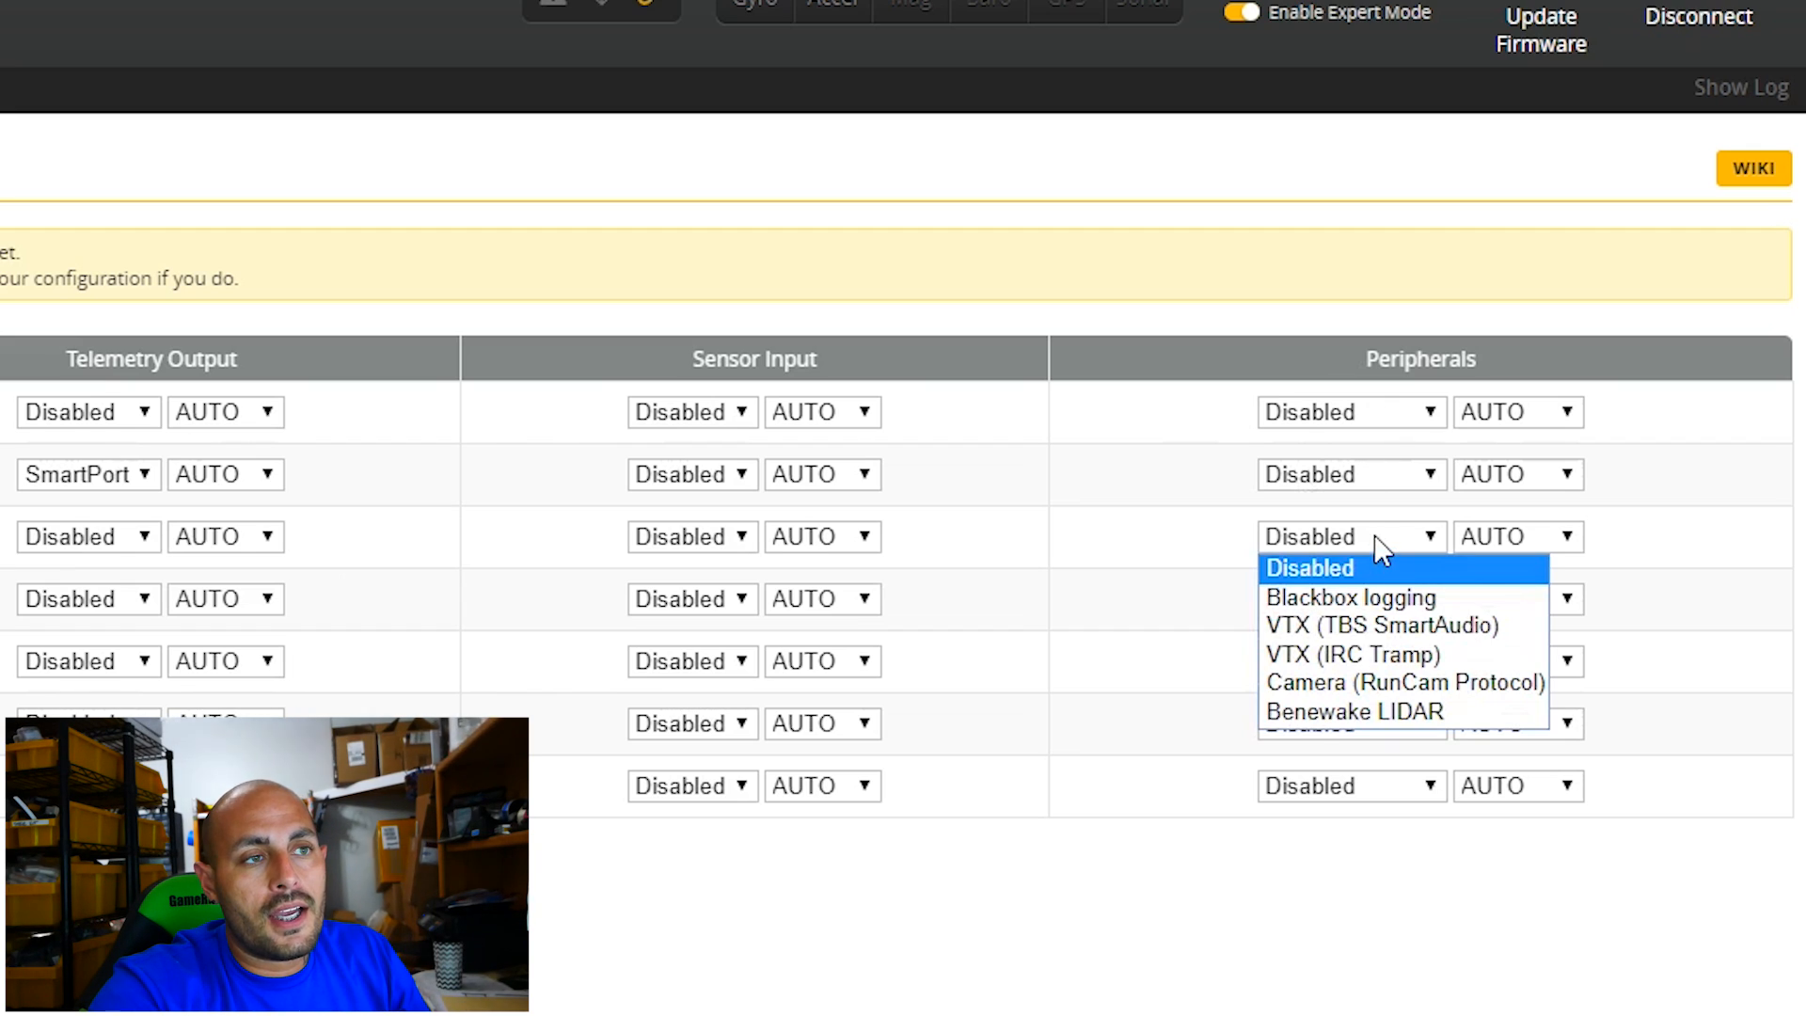
left_click(1383, 626)
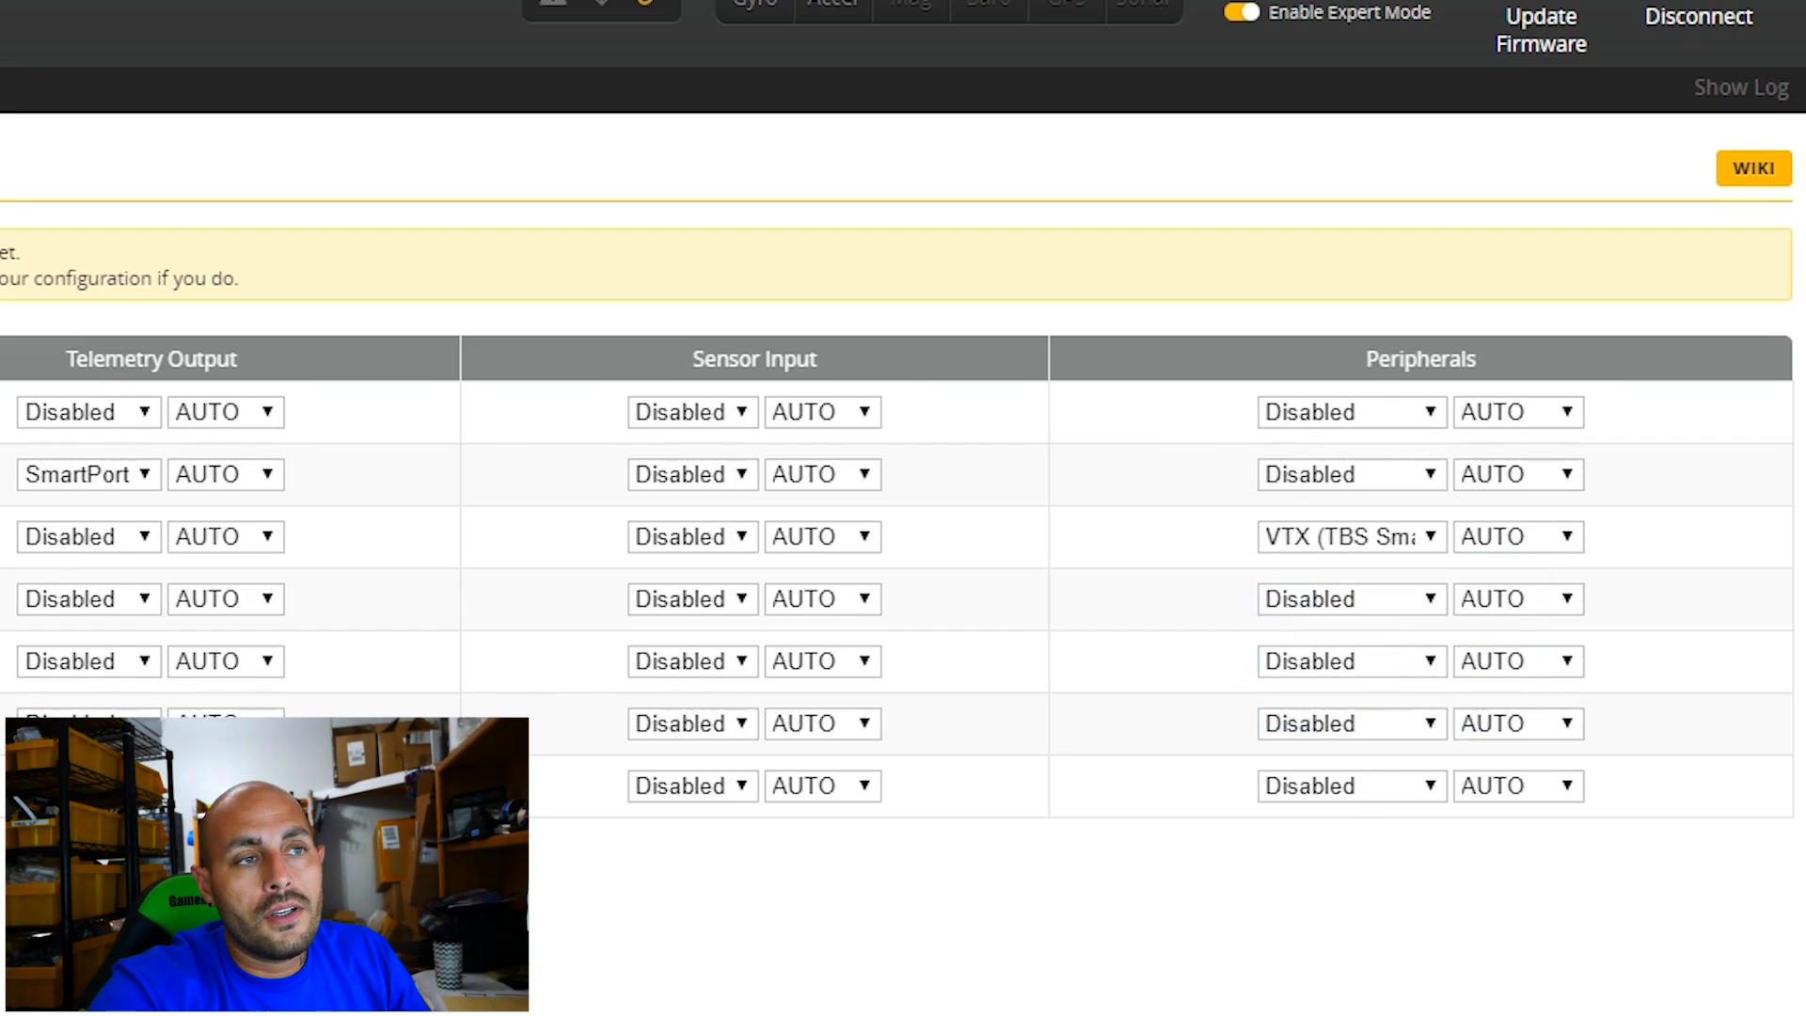
left_click(1385, 541)
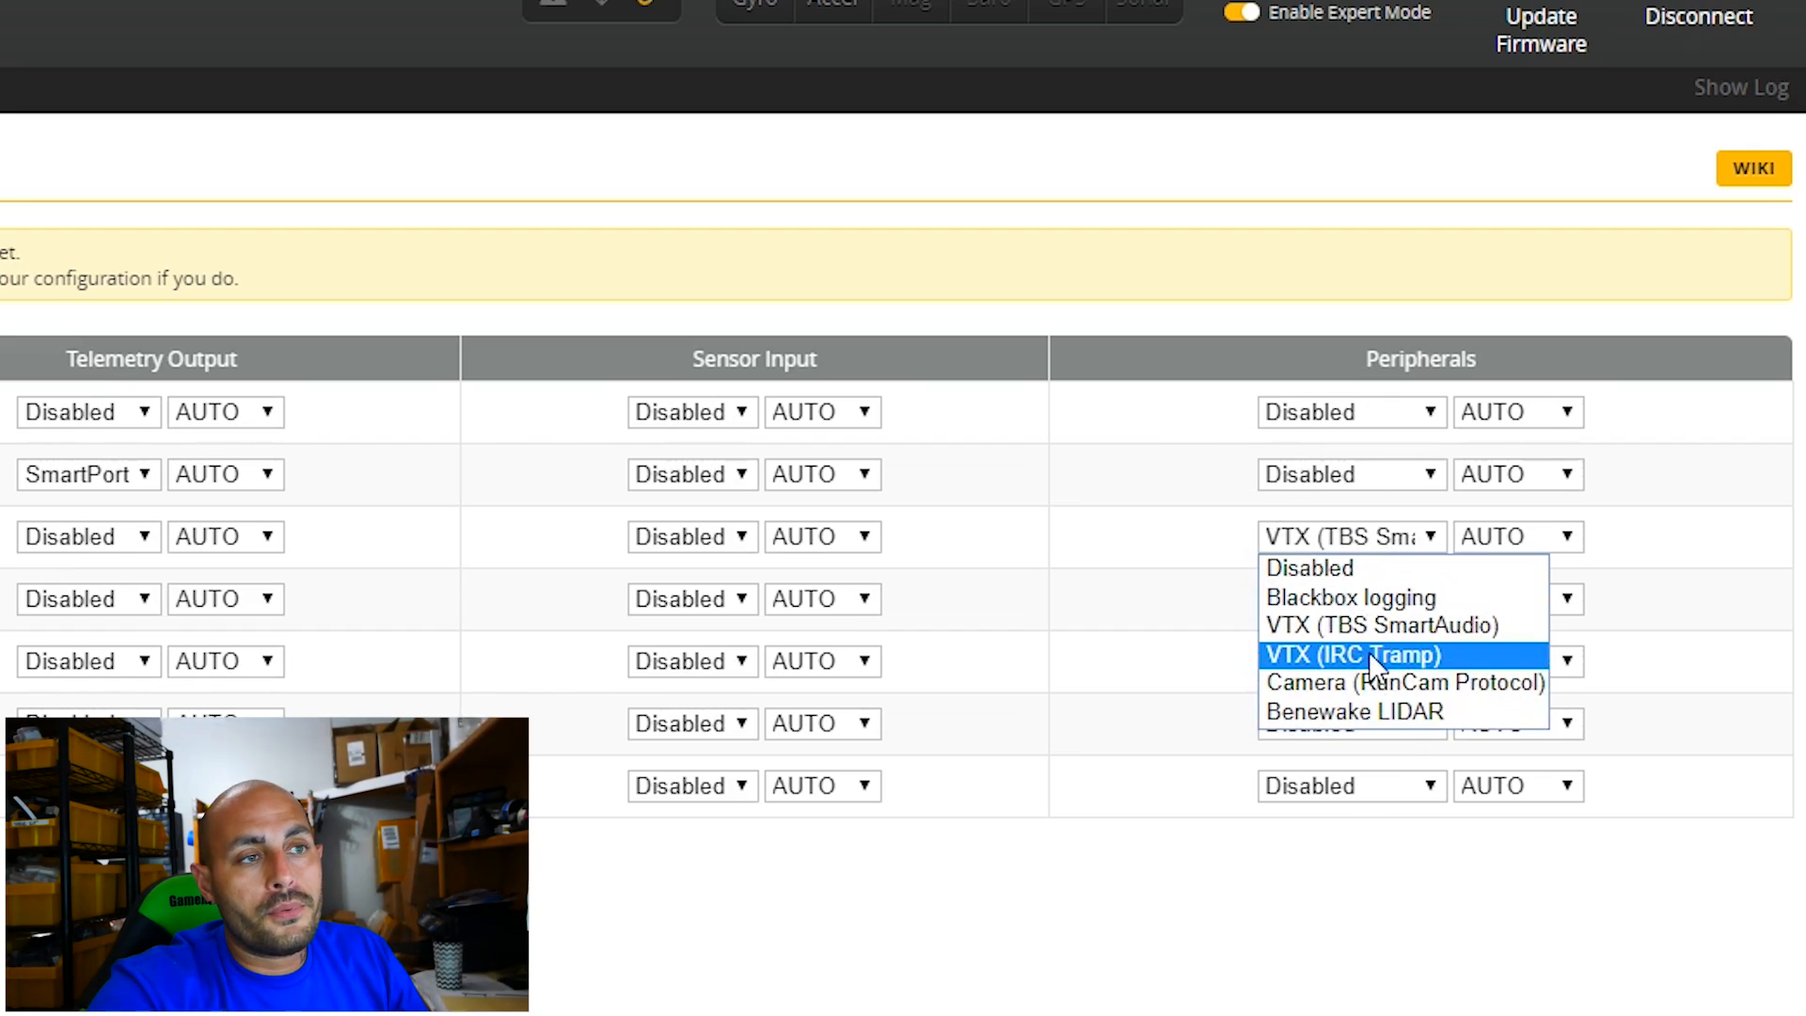
left_click(1311, 900)
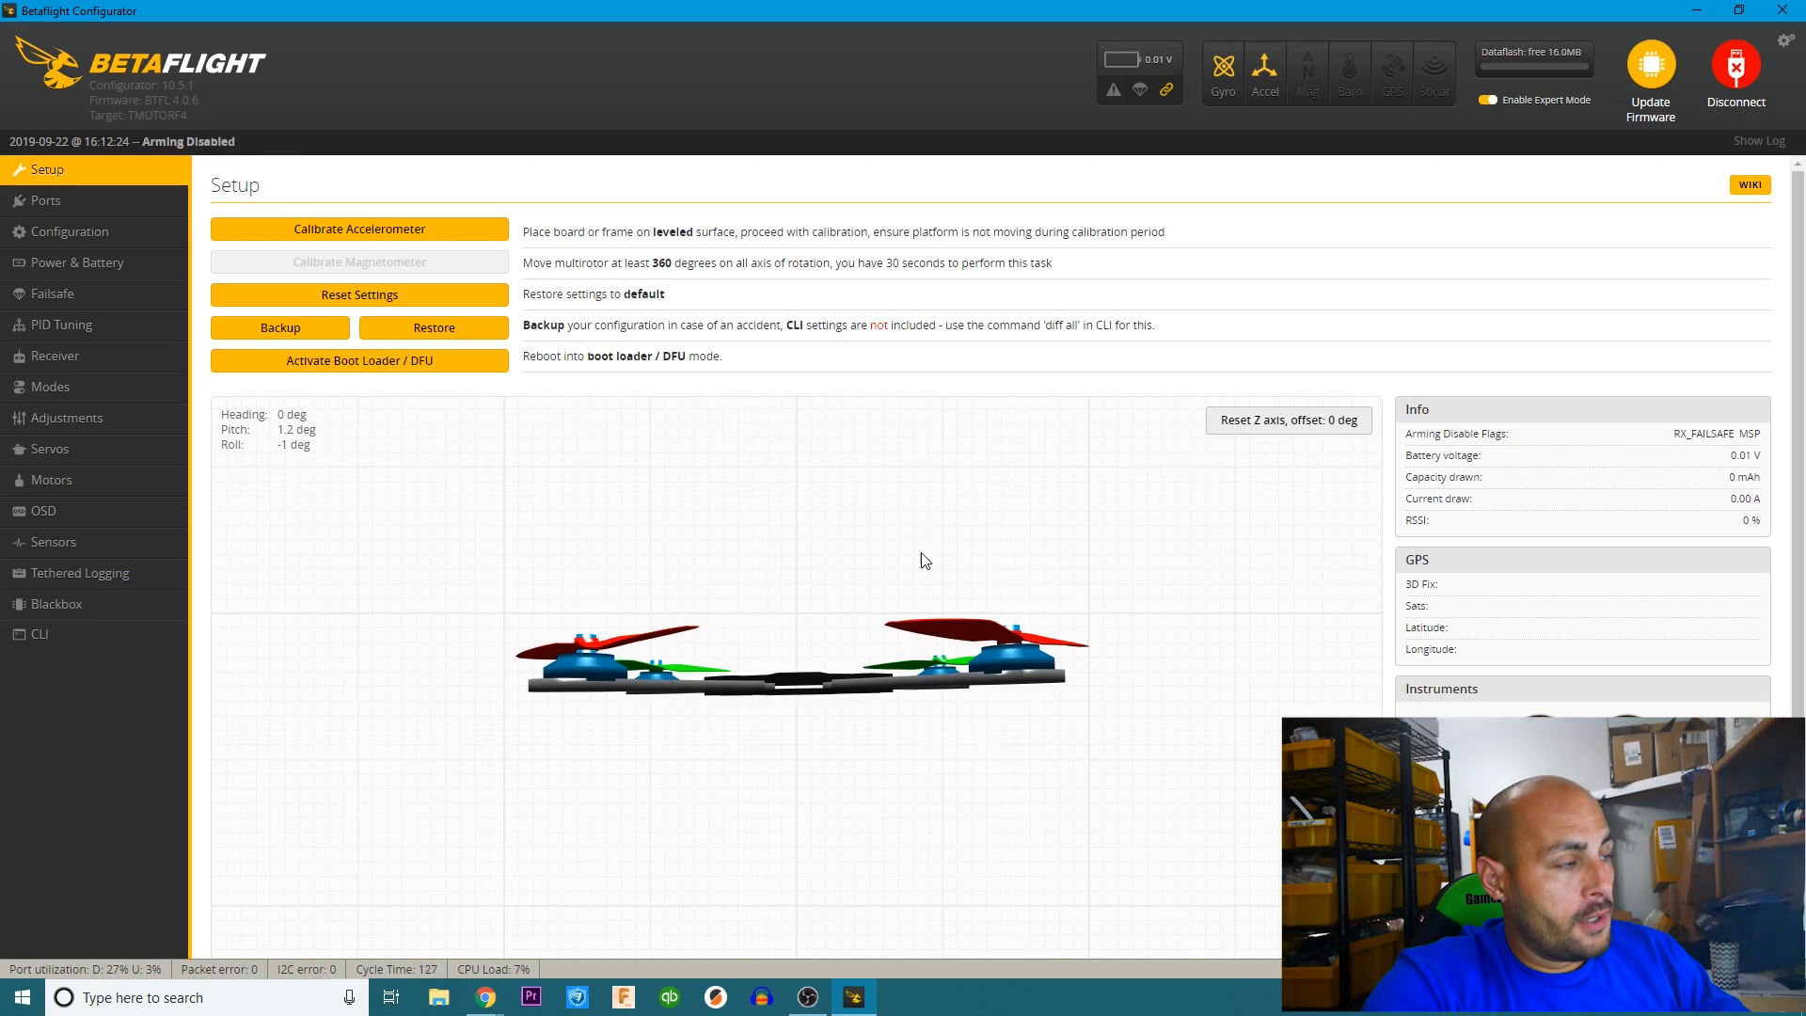
Enable reversed motor direction in the configuration and set the ESC/motor protocol to DSHOT1200.
left_click(78, 235)
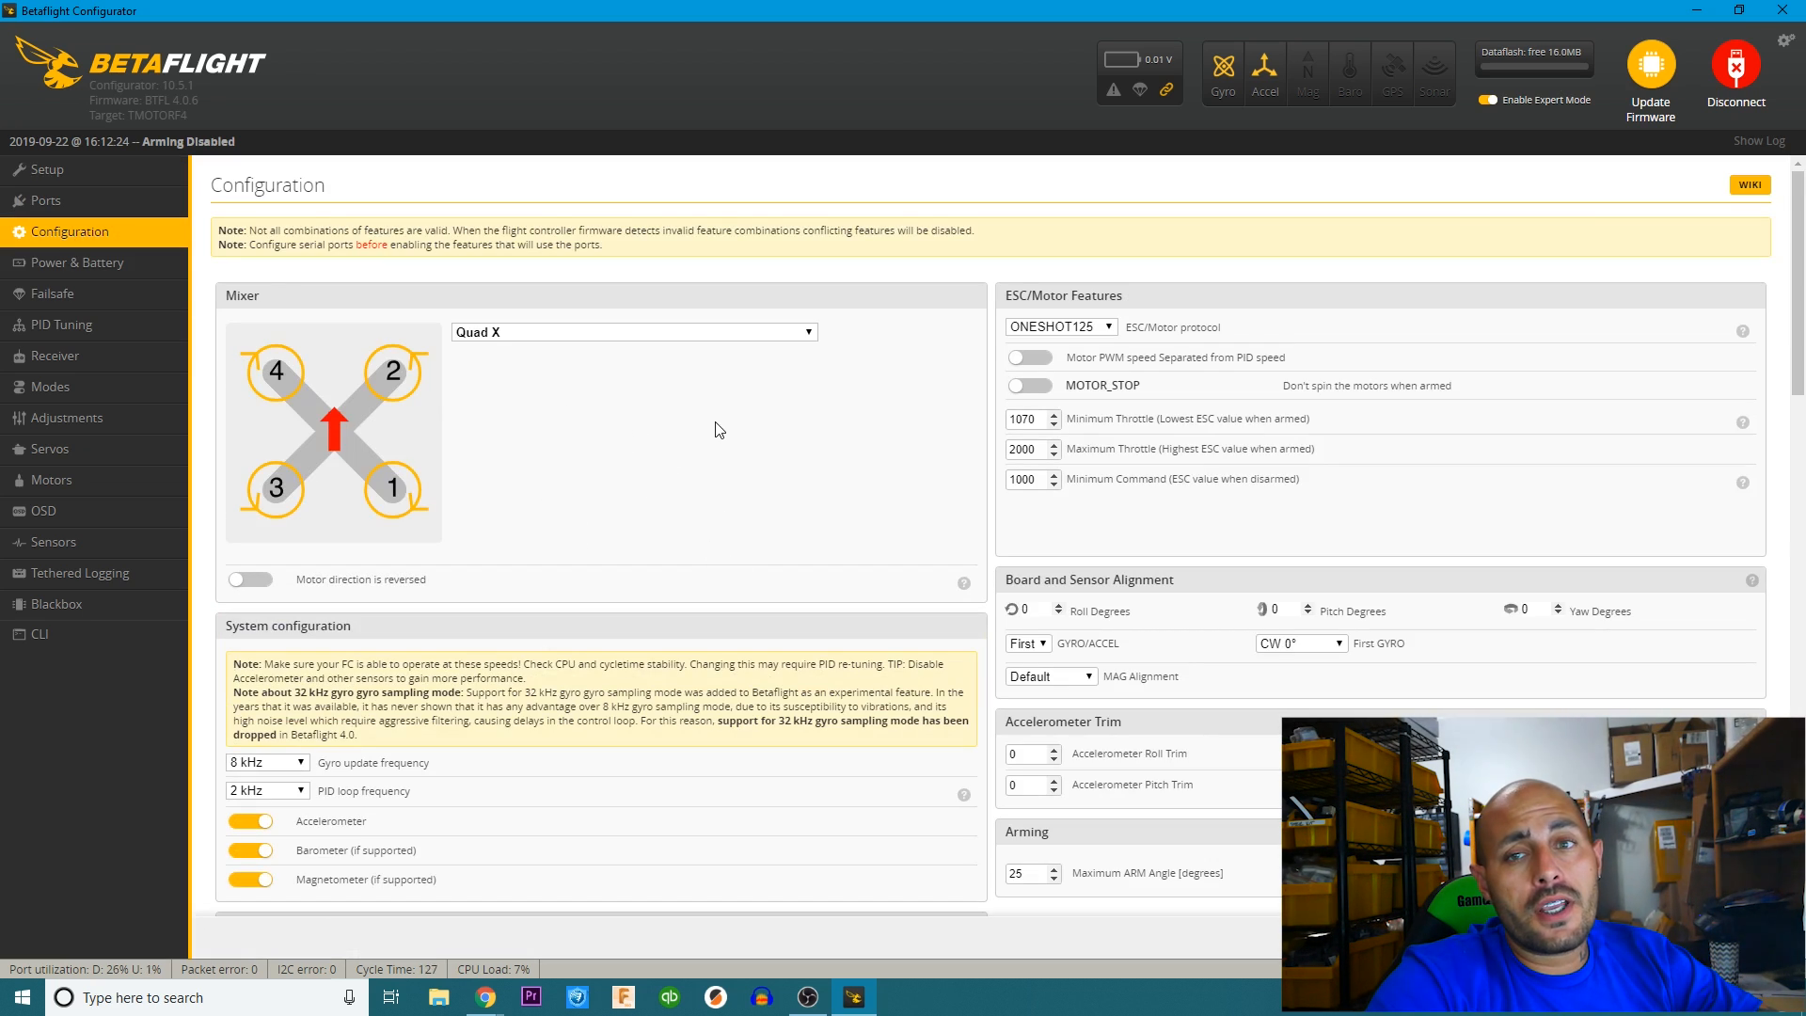
left_click(251, 580)
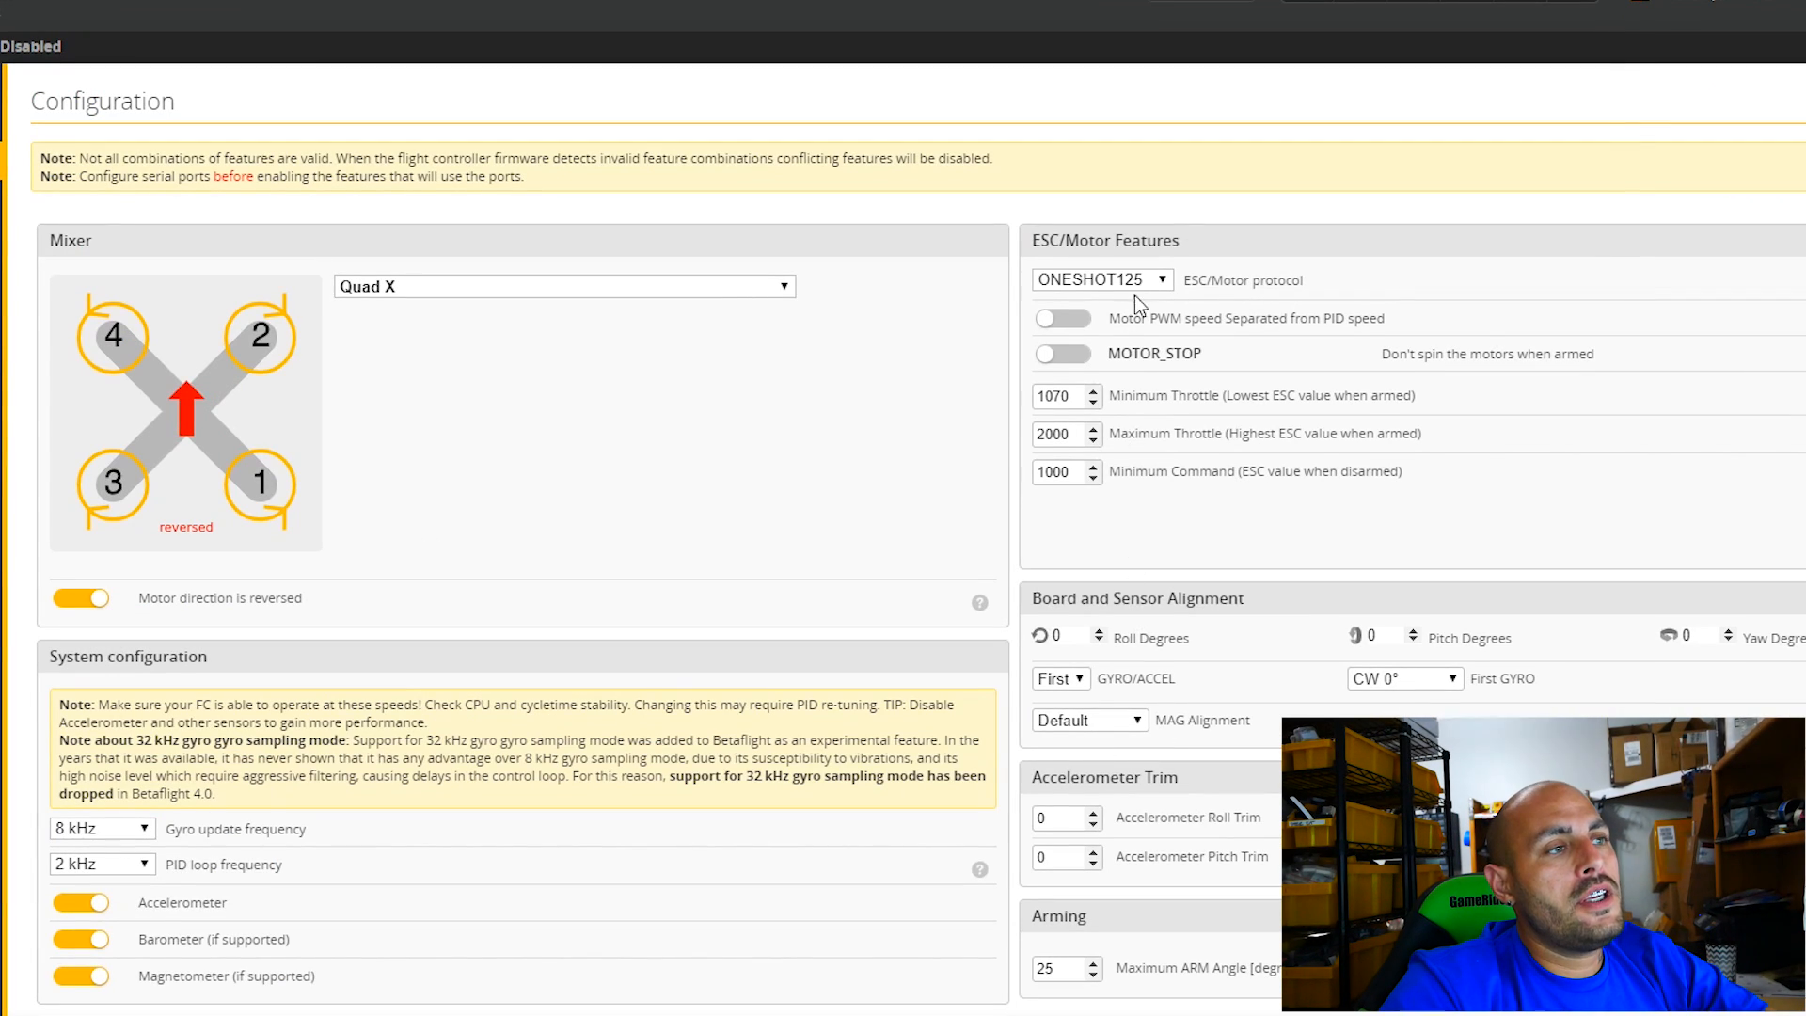
left_click(1086, 330)
left_click(1121, 457)
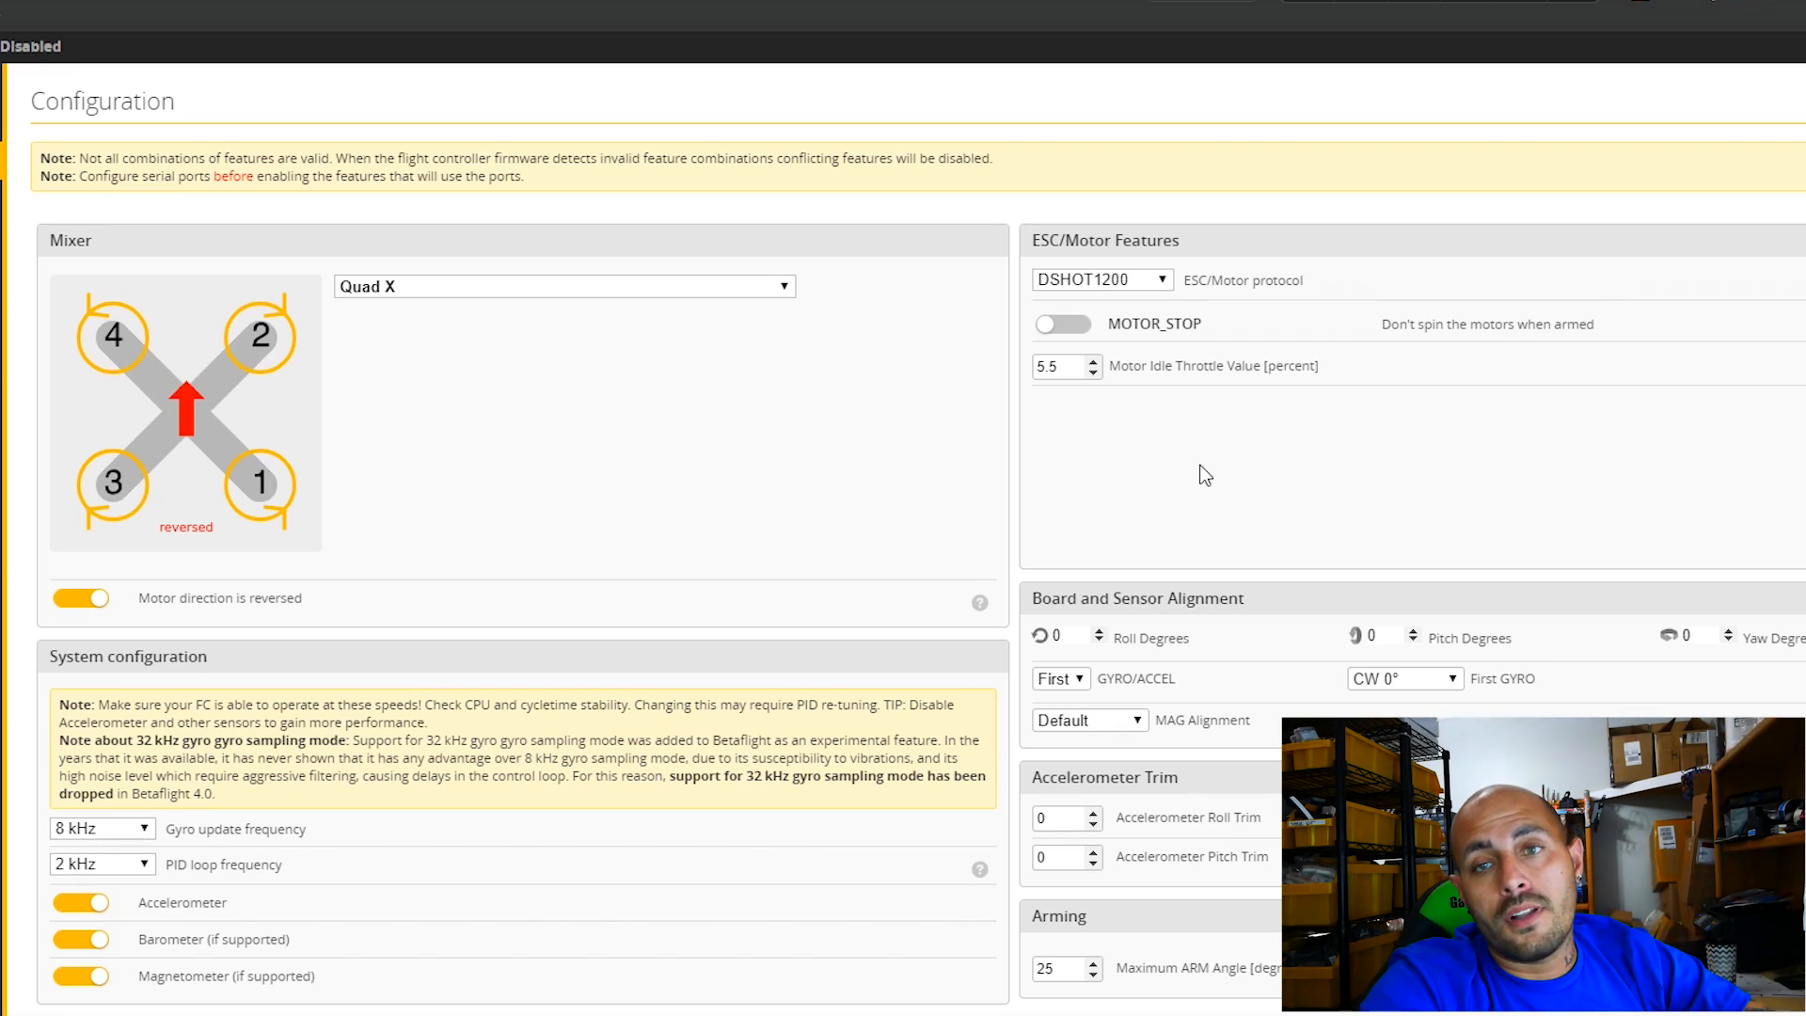
Disable the barometer and the magnetometer in the system configuration.
scroll(1032, 524, "down", 2)
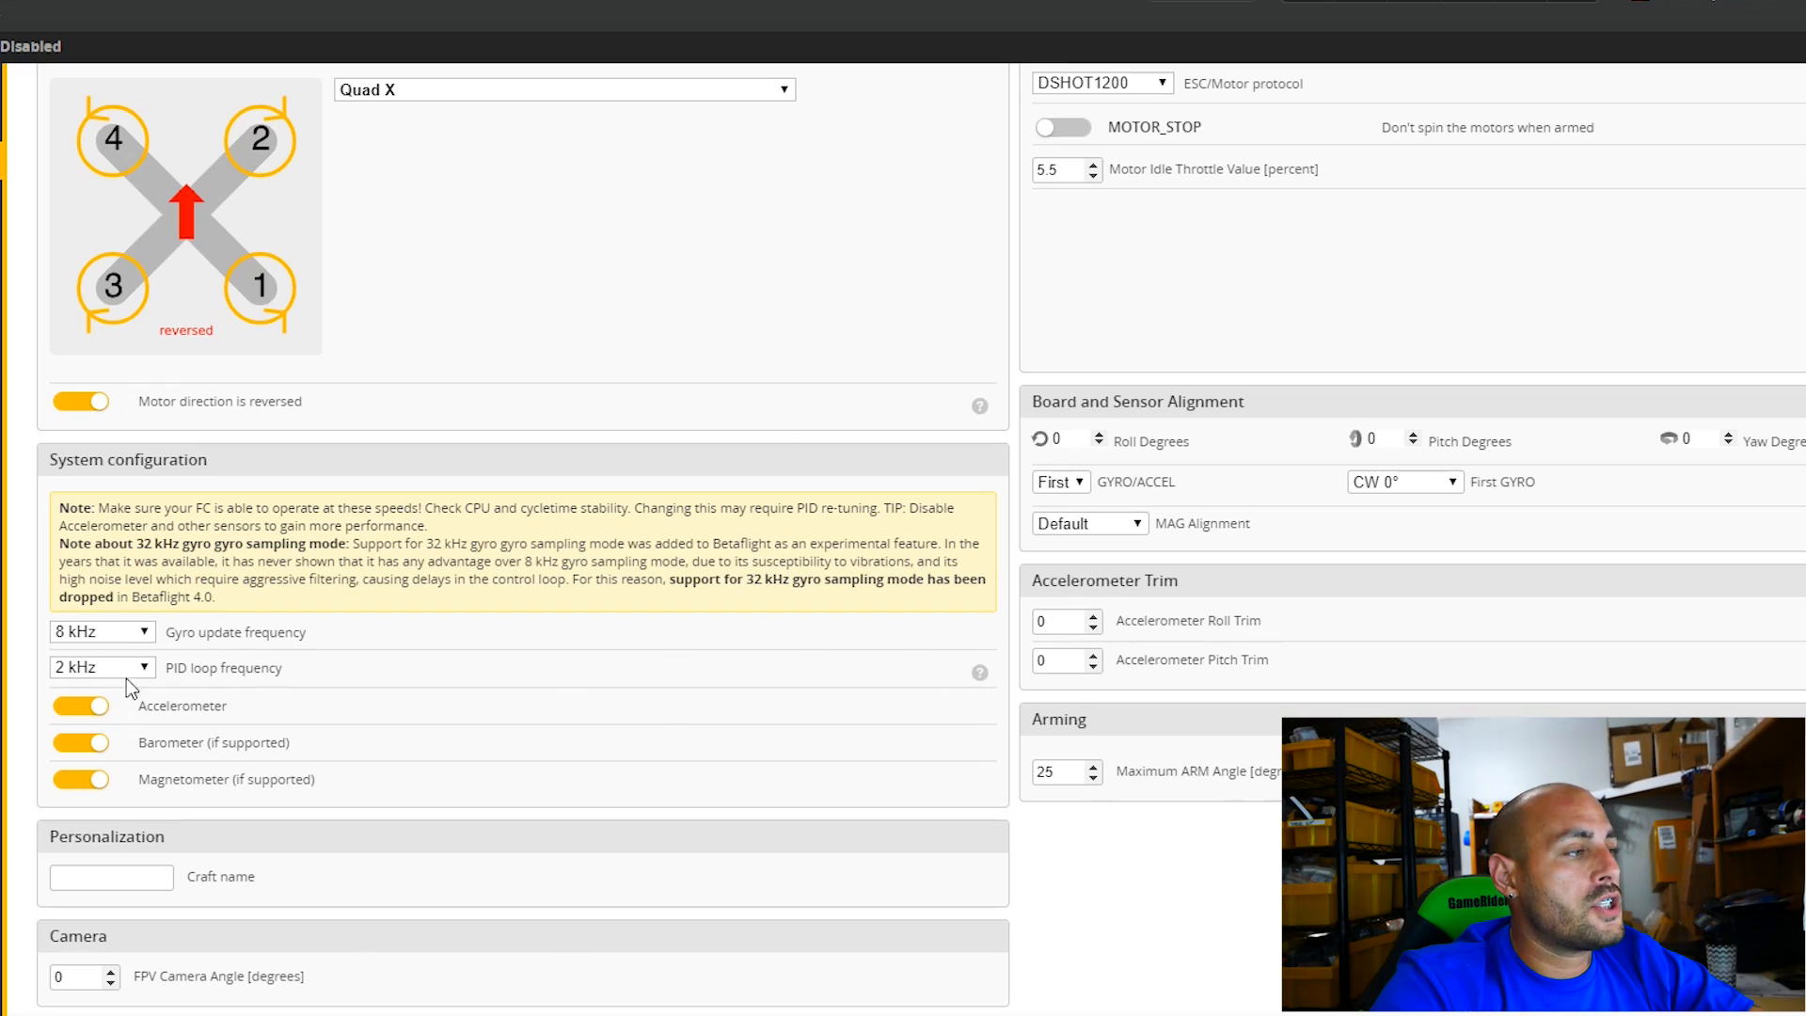
scroll(310, 752, "down", 2)
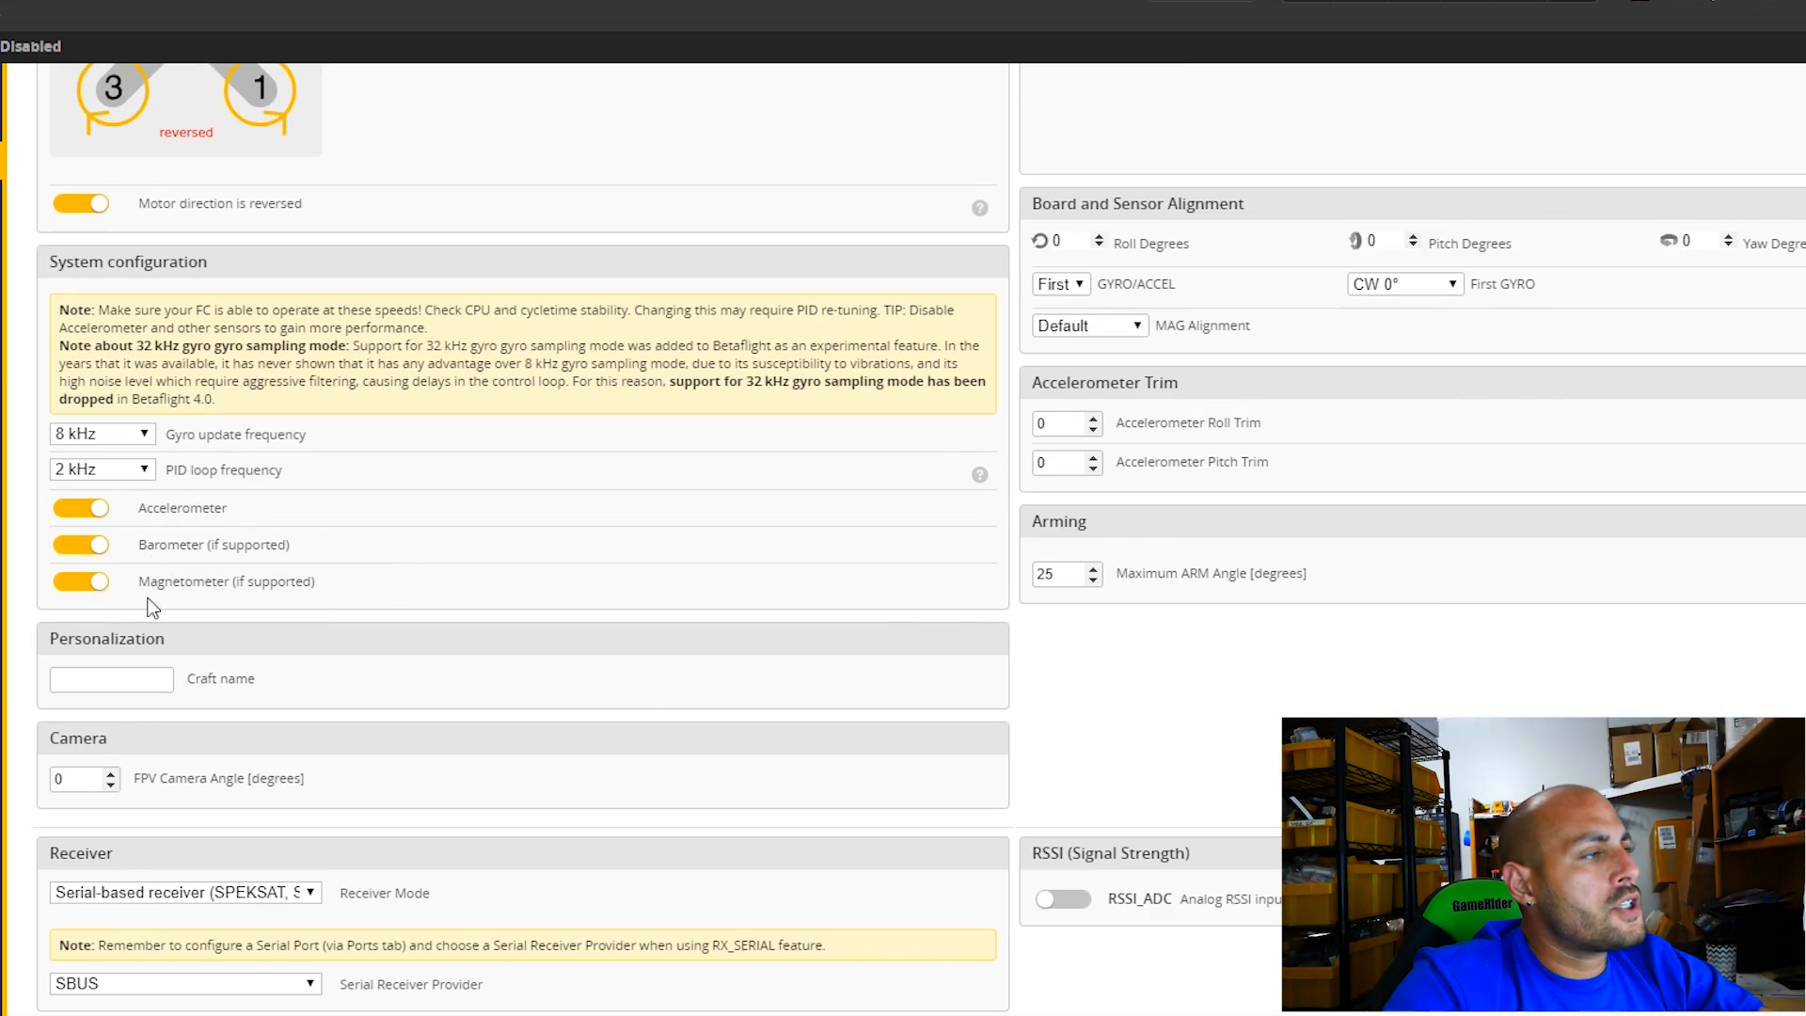
left_click(94, 548)
left_click(80, 583)
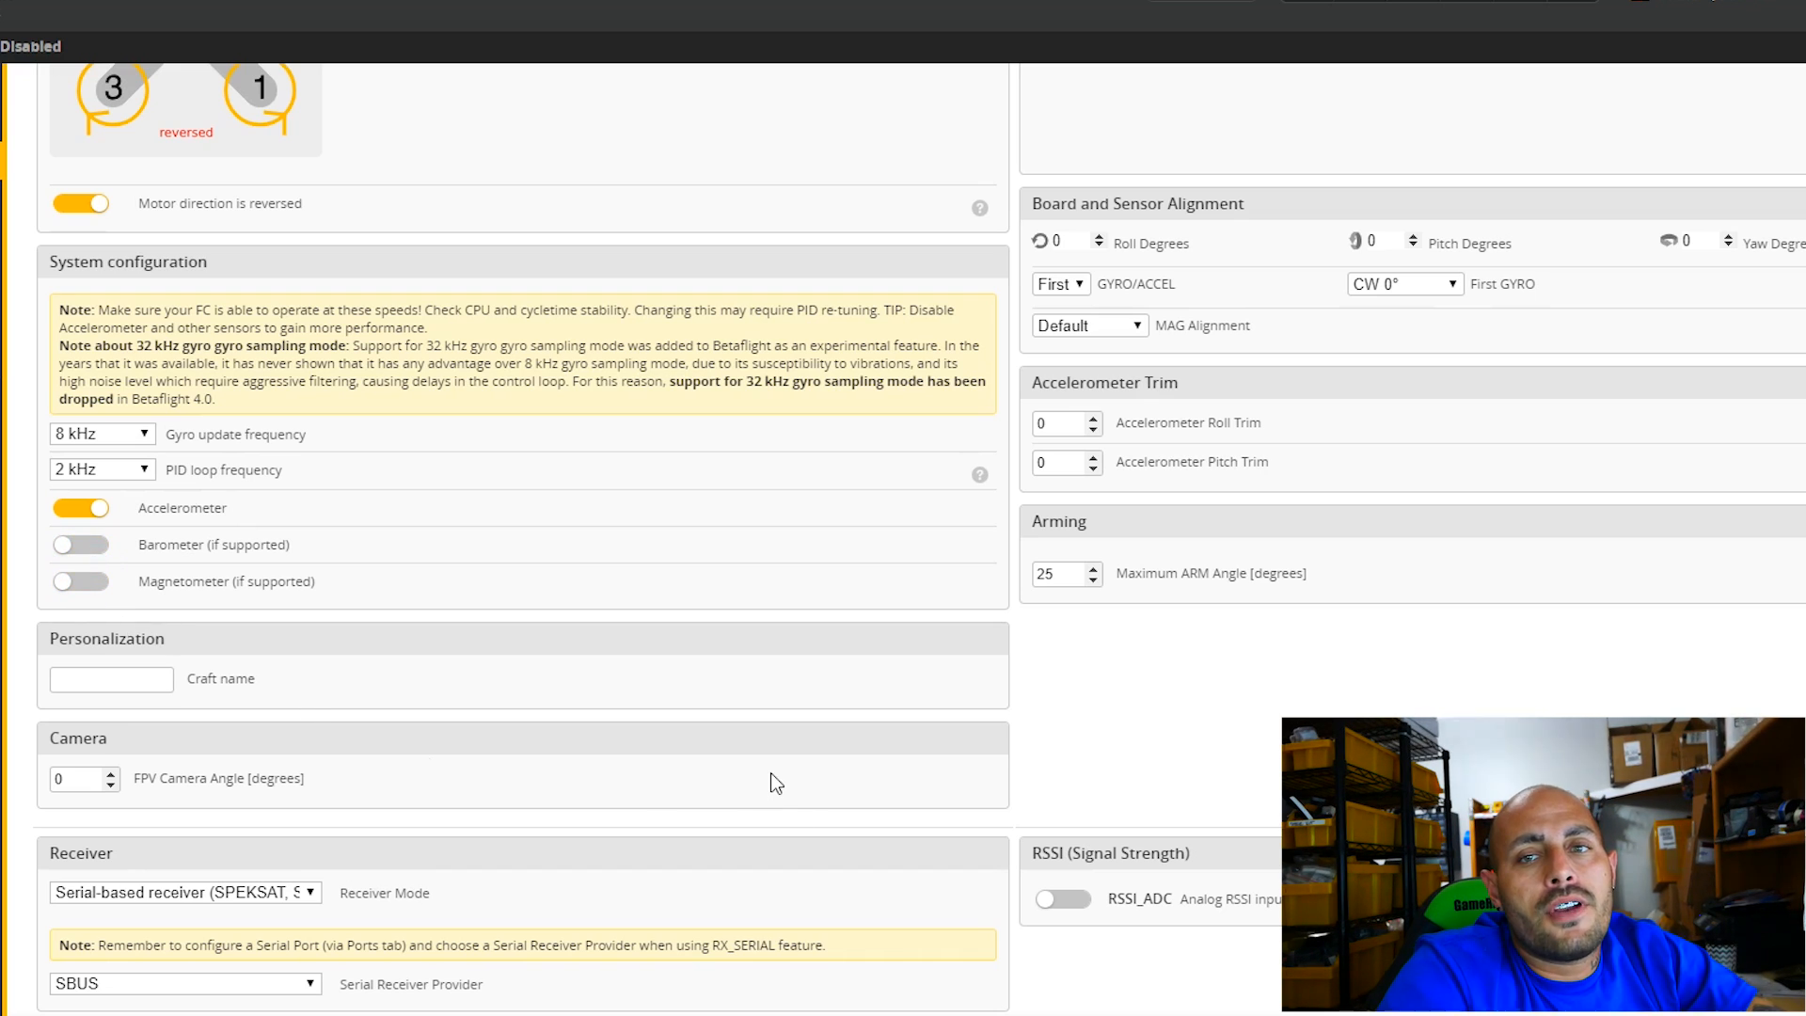
Set the maximum arm angle in the arming settings to 180 degrees.
scroll(1411, 527, "up", 2)
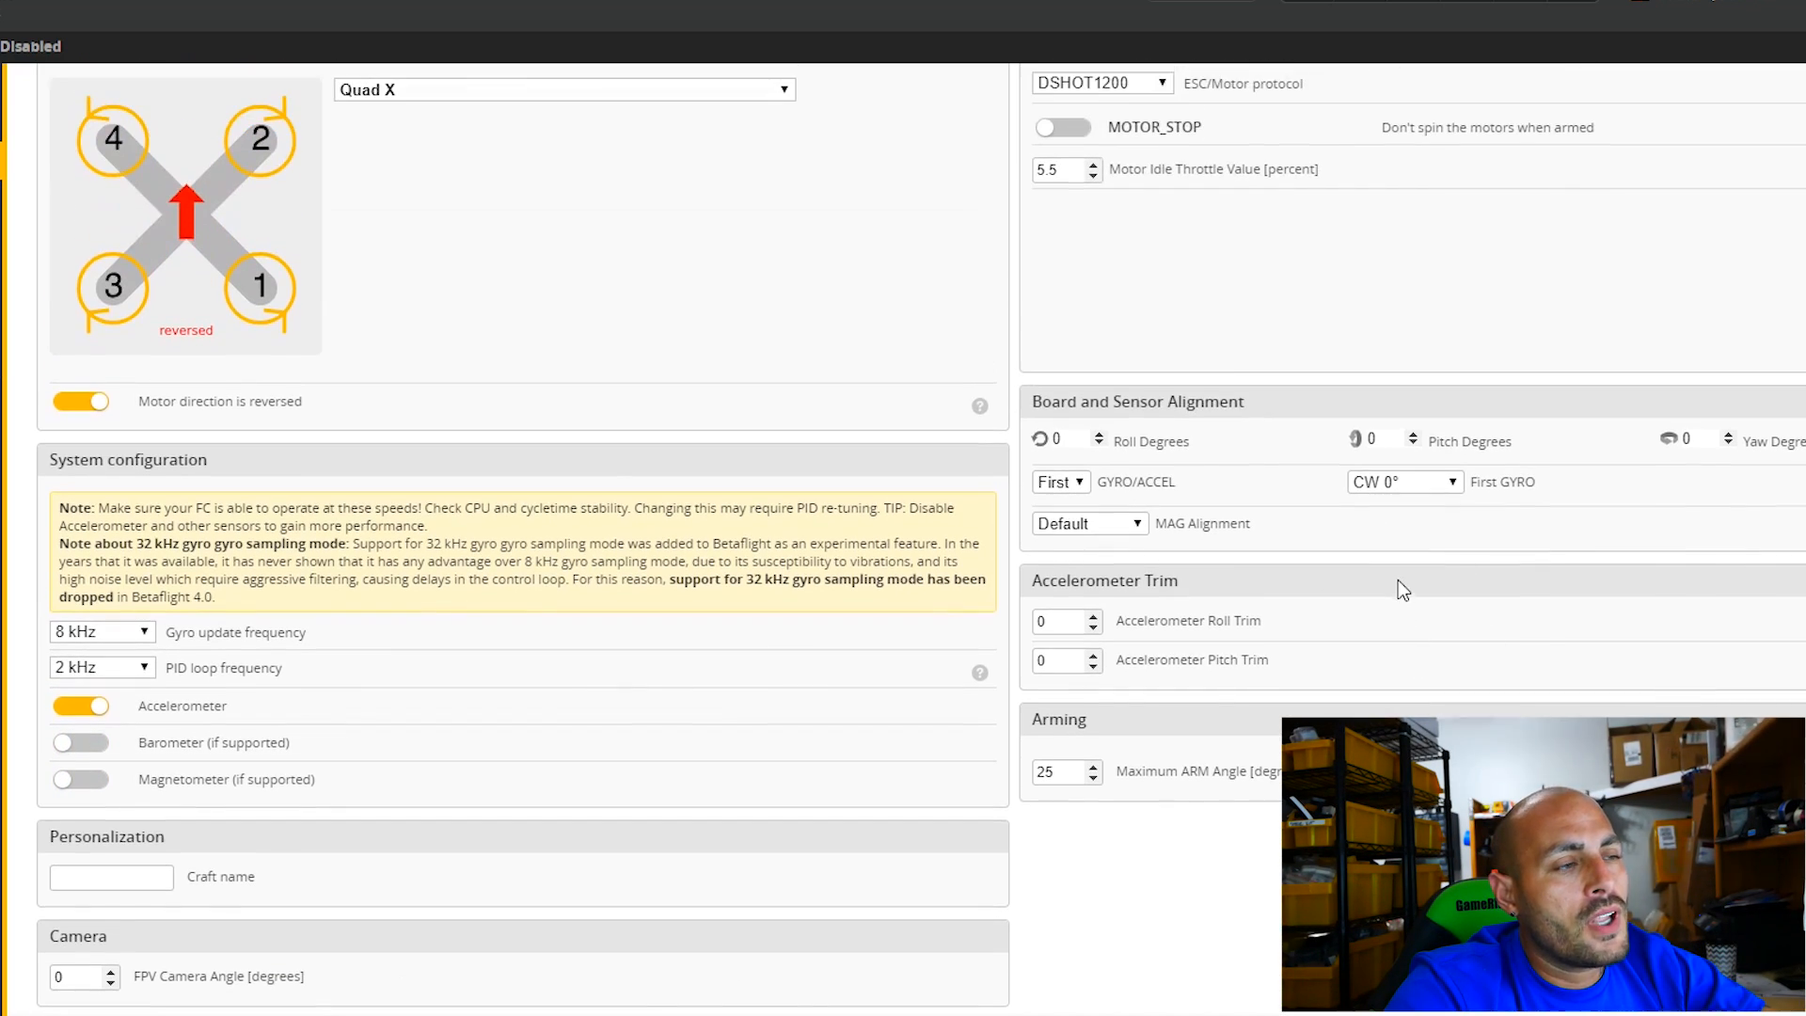
scroll(1093, 701, "down", 2)
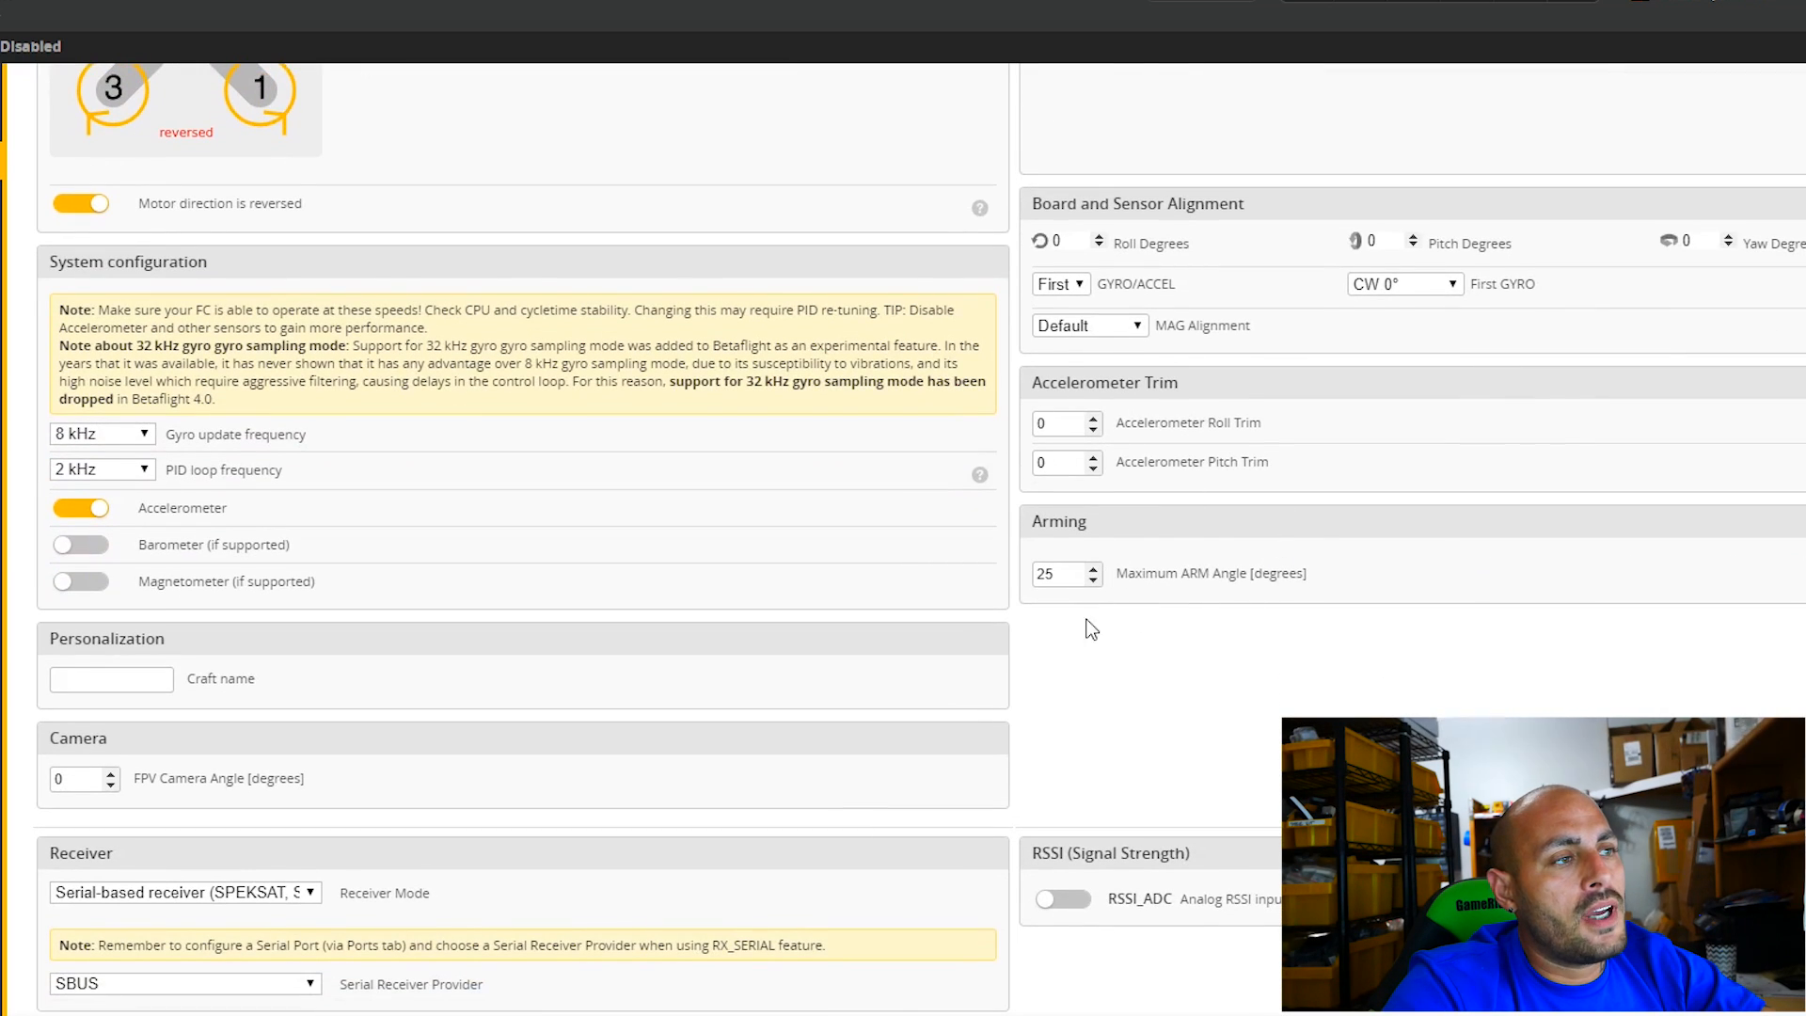
double_click(1045, 574)
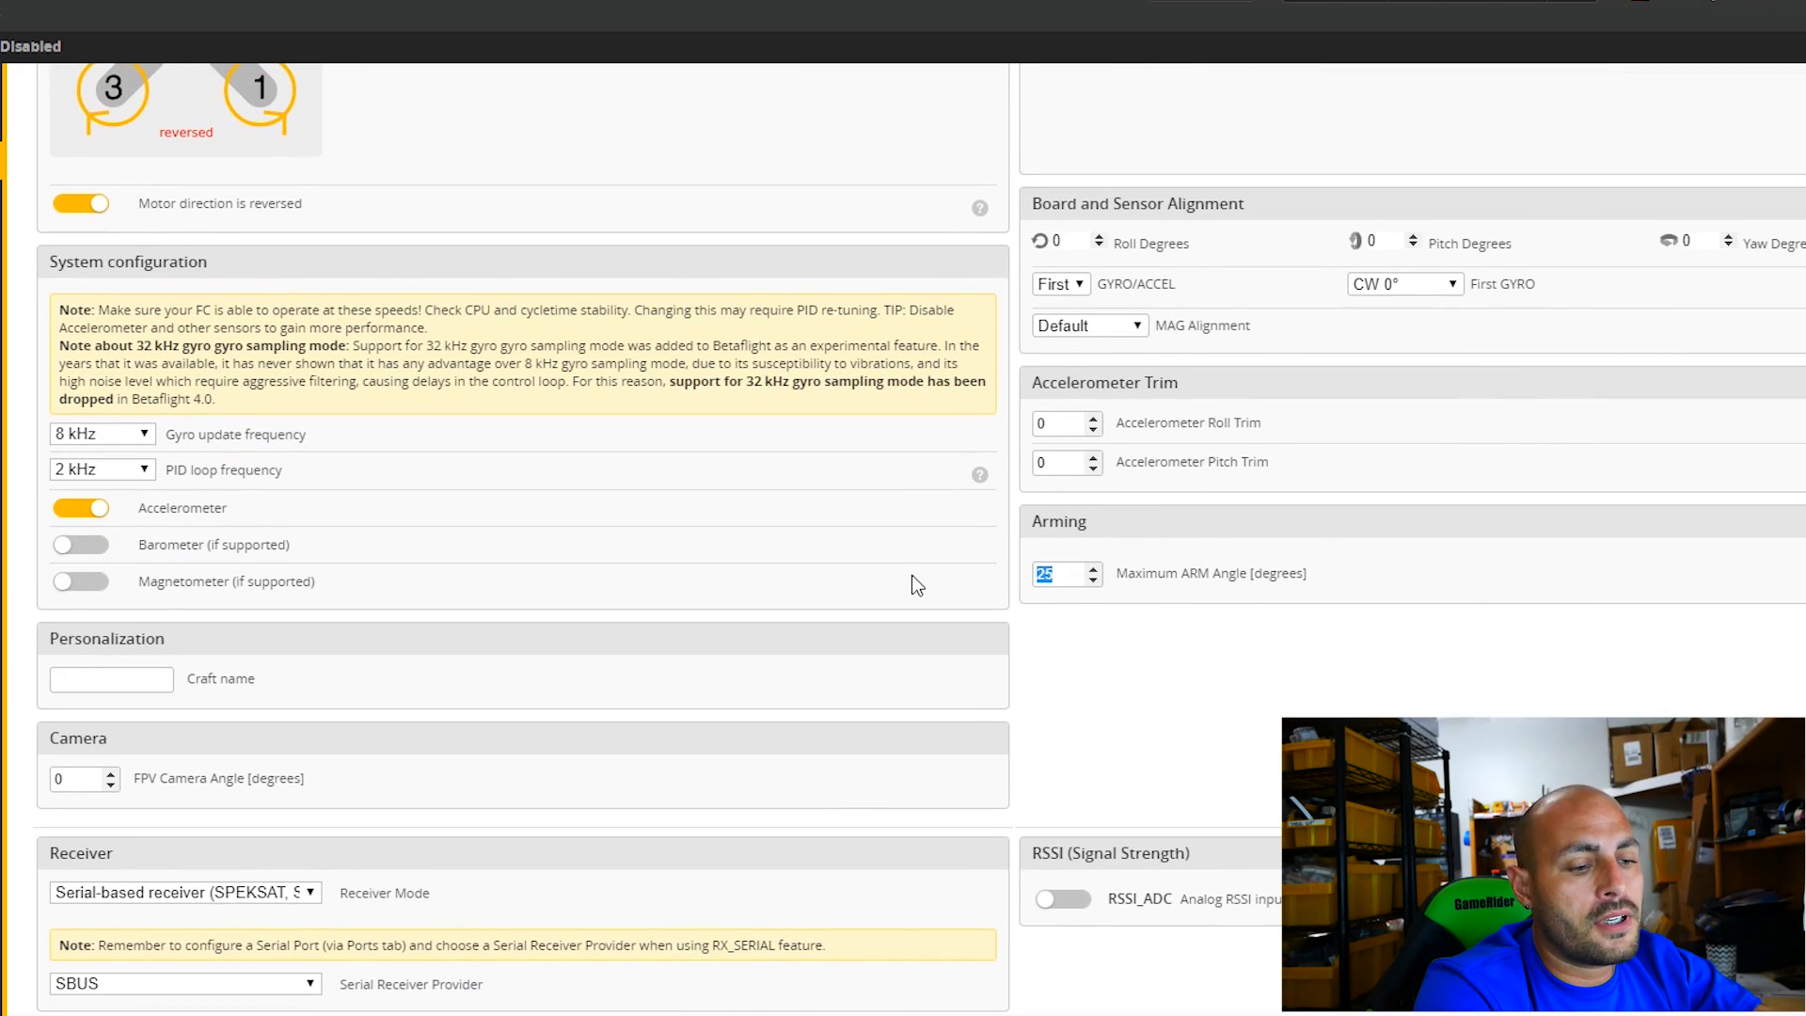
type("180")
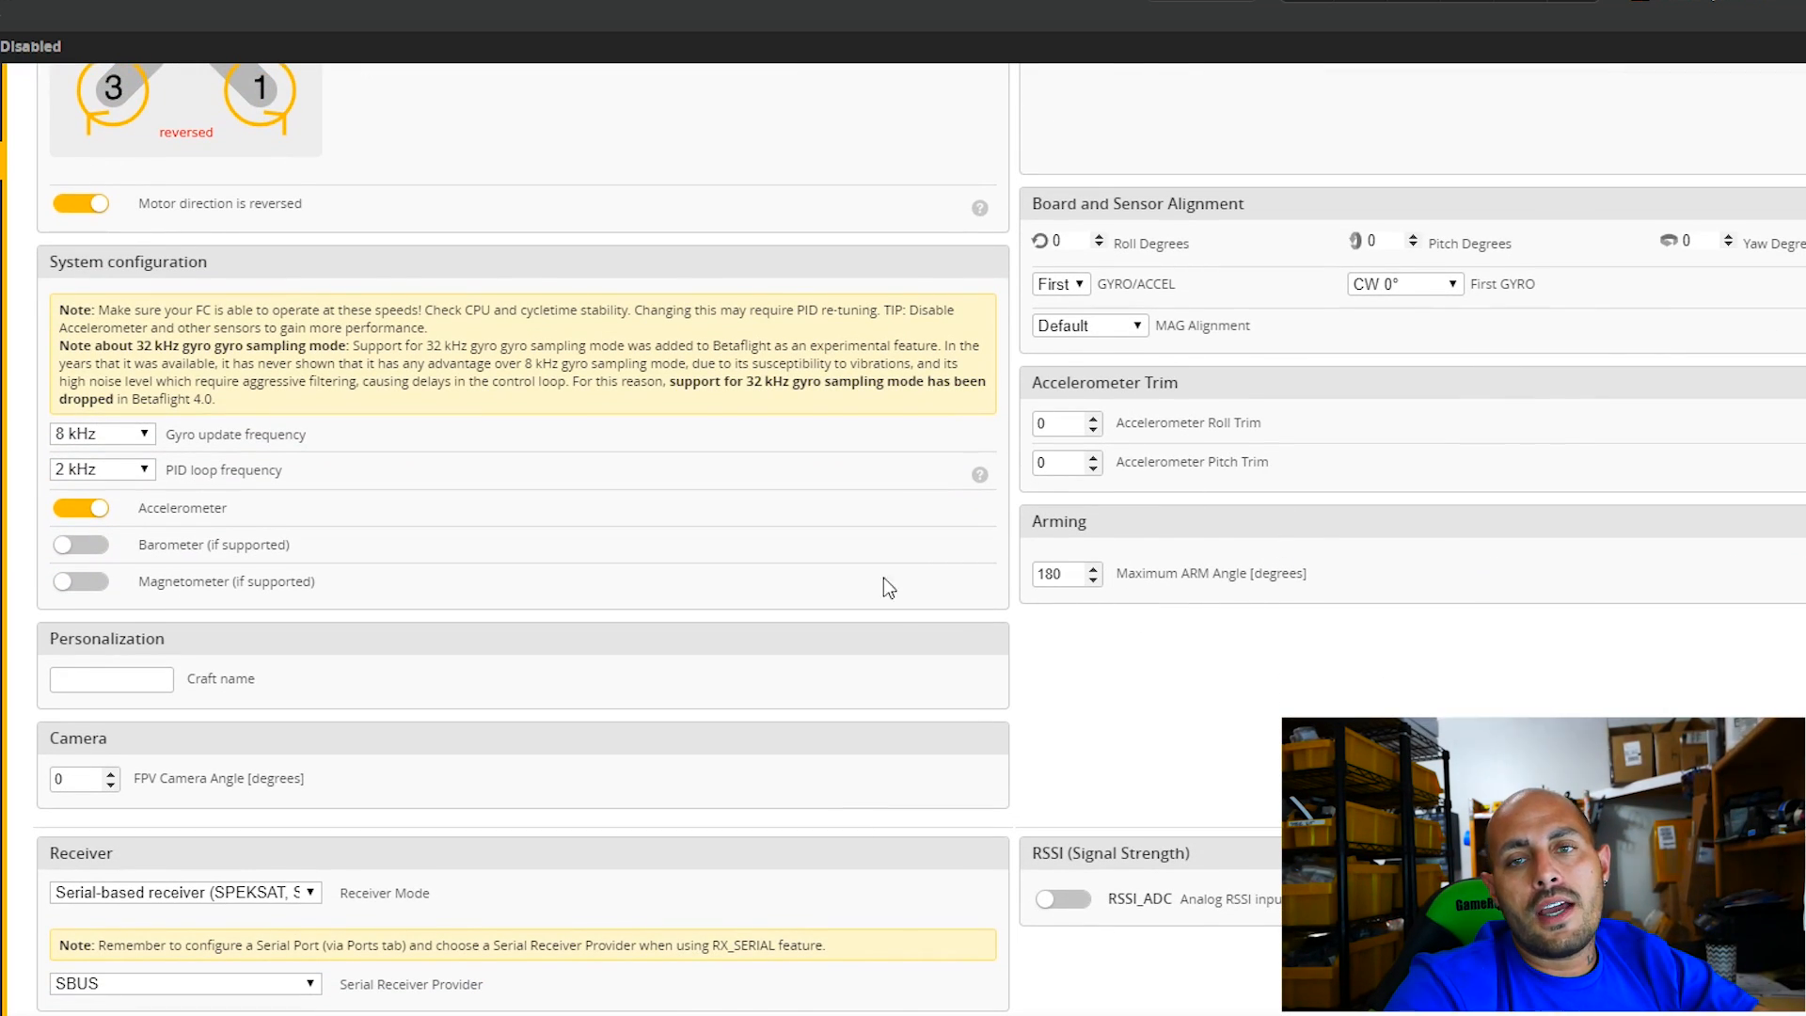
Enter DrainManFPV as the craft name in the personalization settings.
scroll(1015, 750, "down", 3)
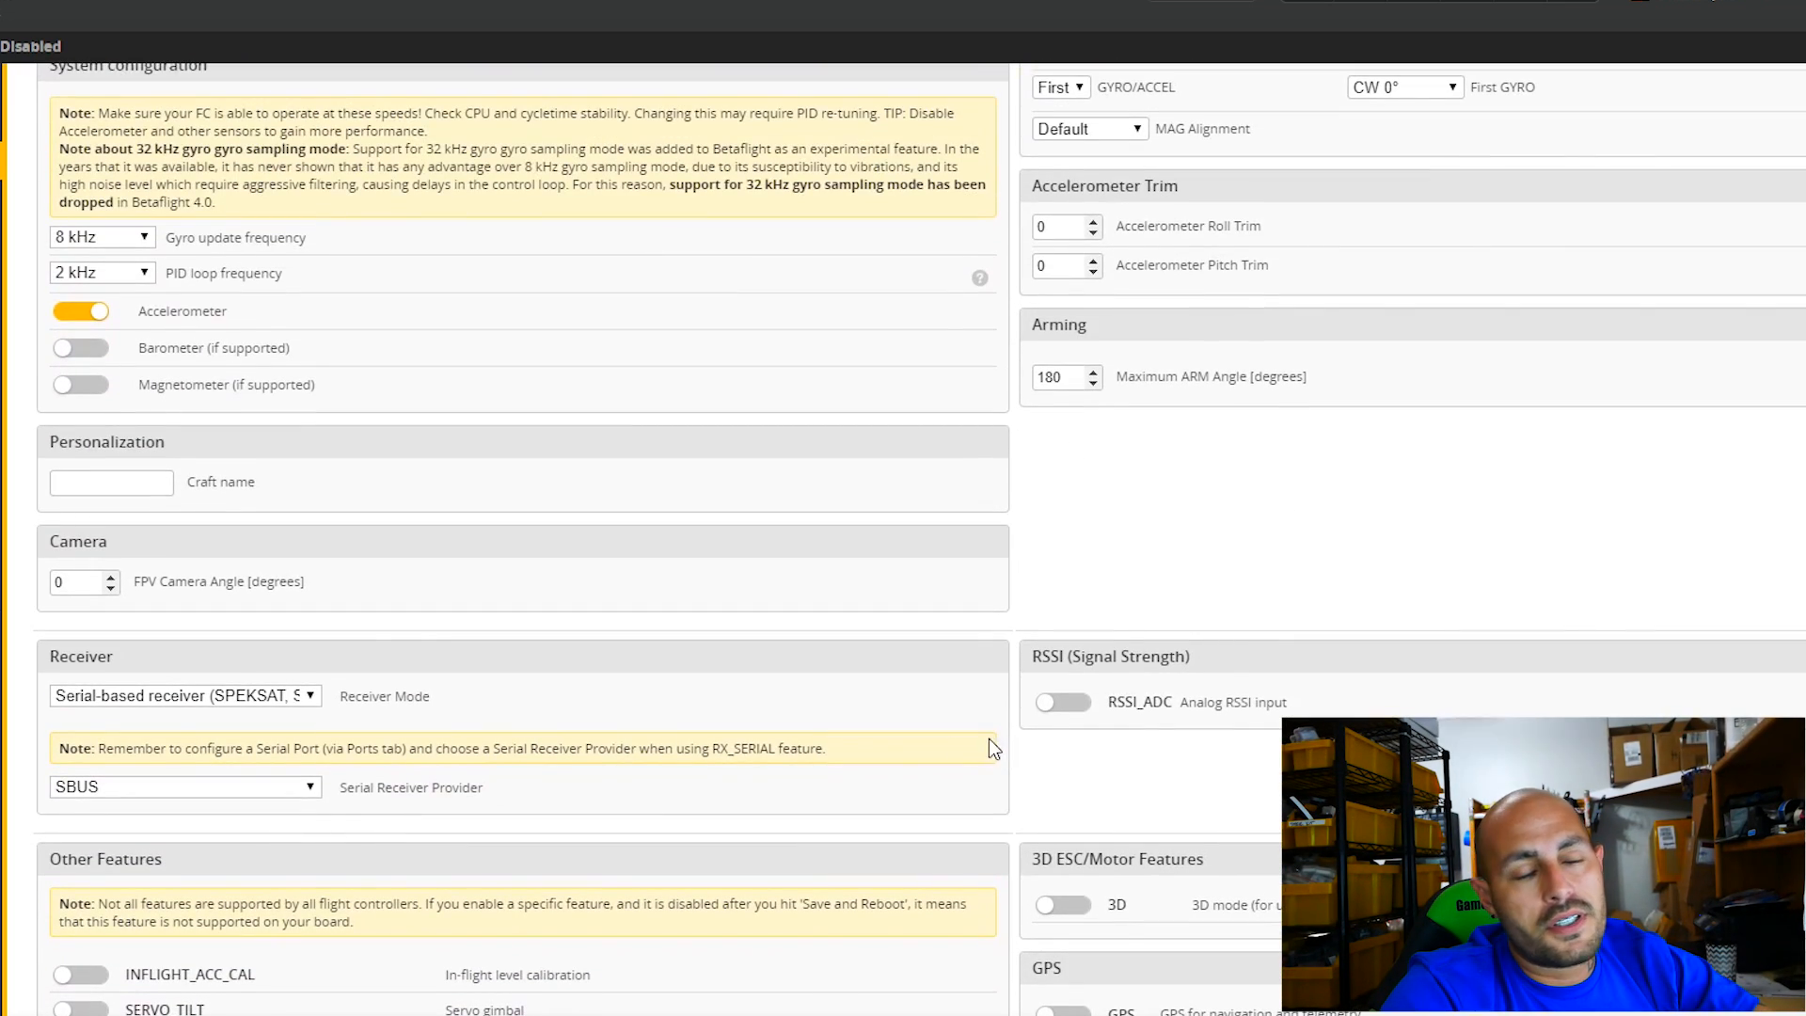
left_click(151, 487)
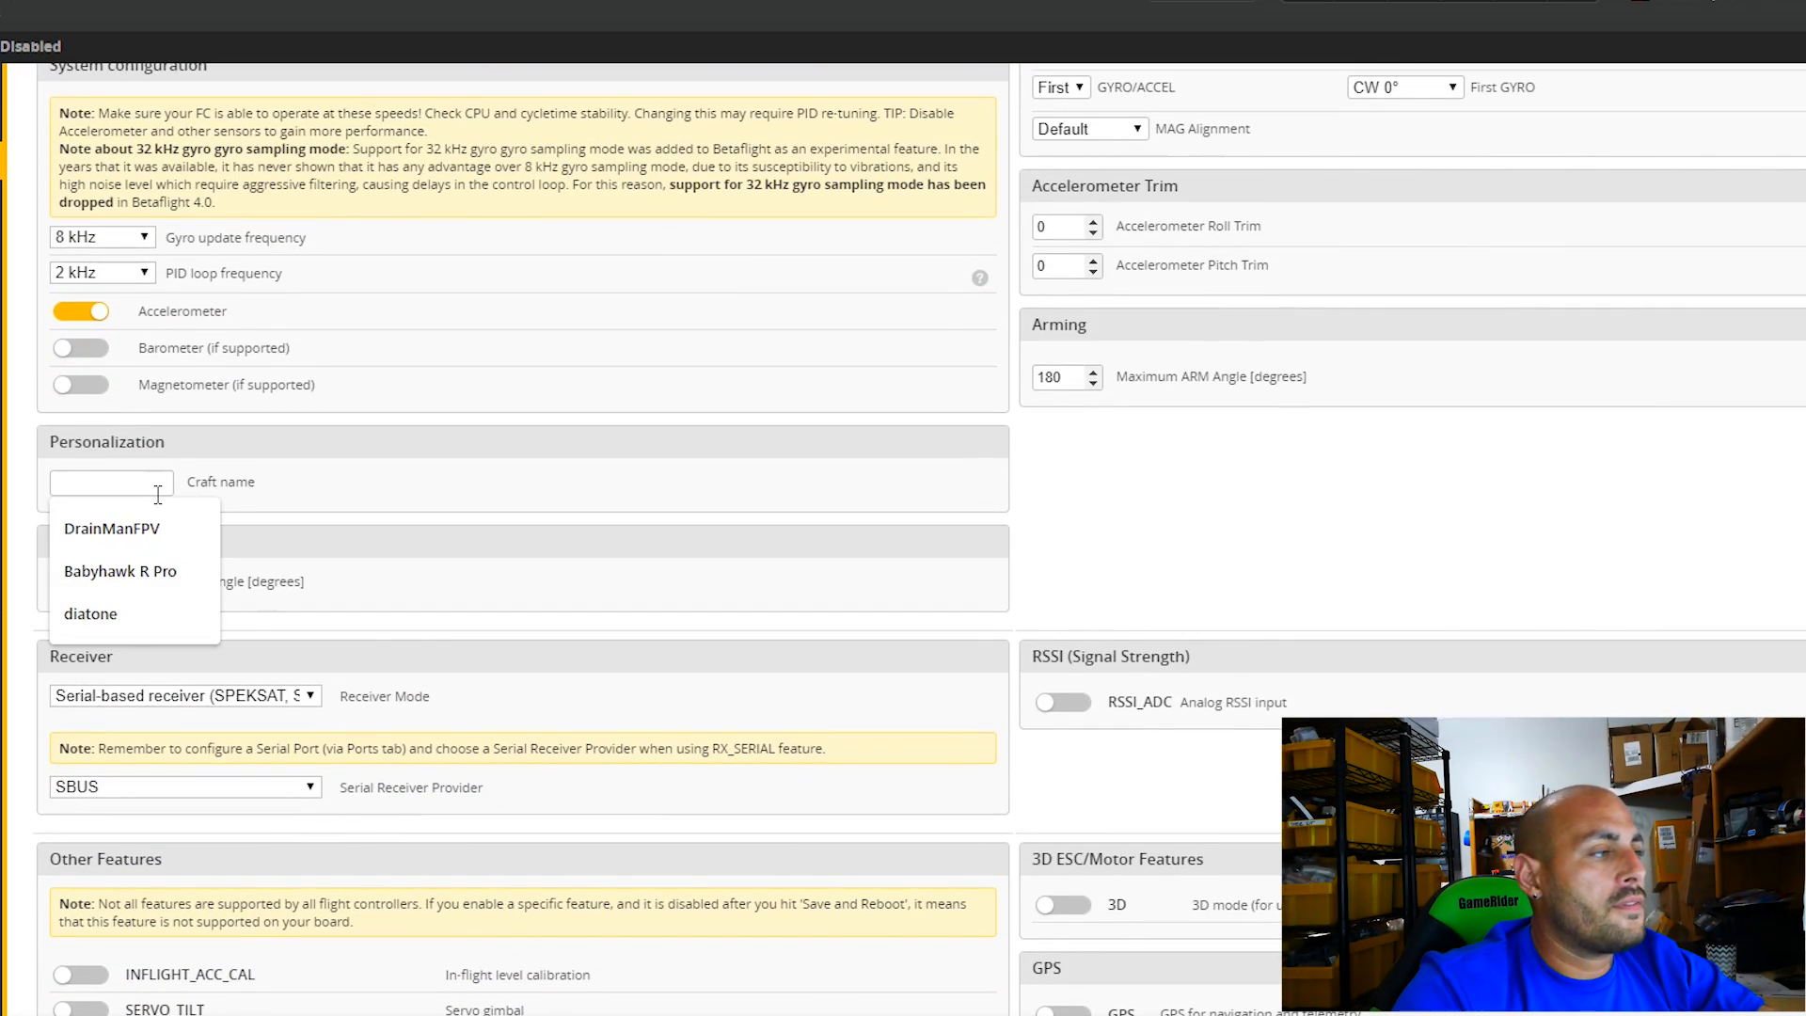
left_click(144, 538)
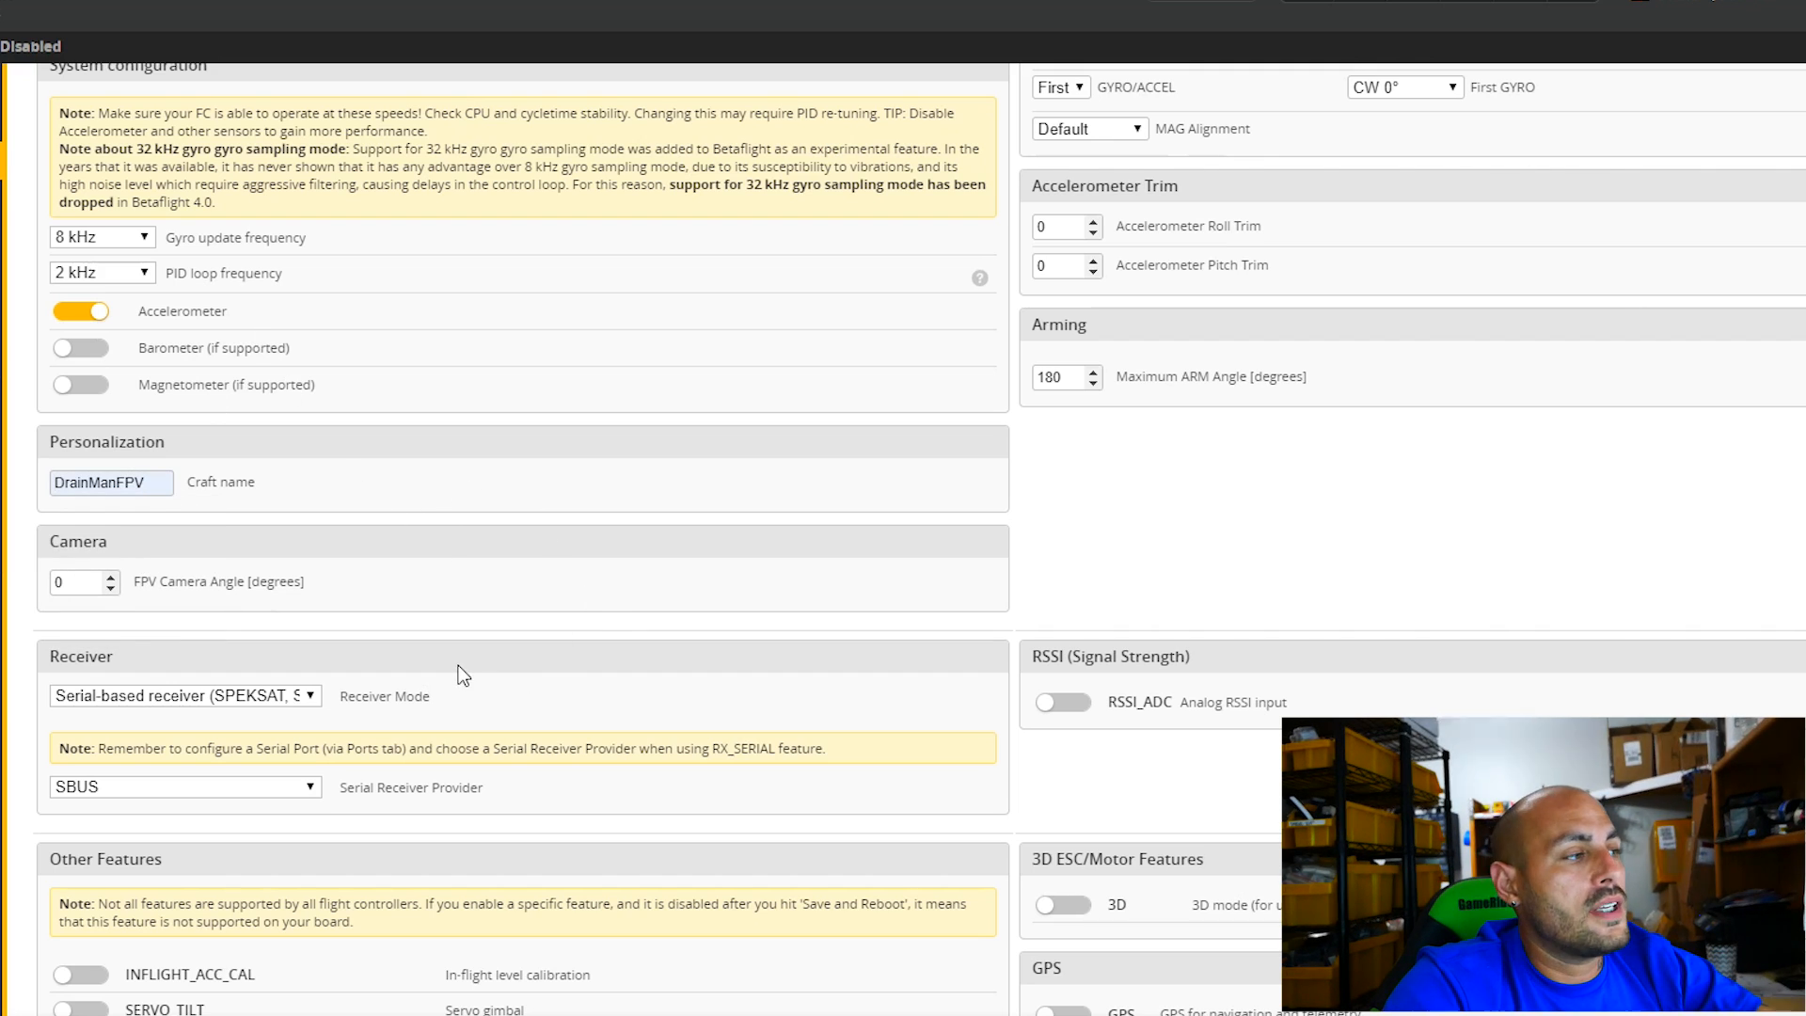
scroll(374, 632, "down", 2)
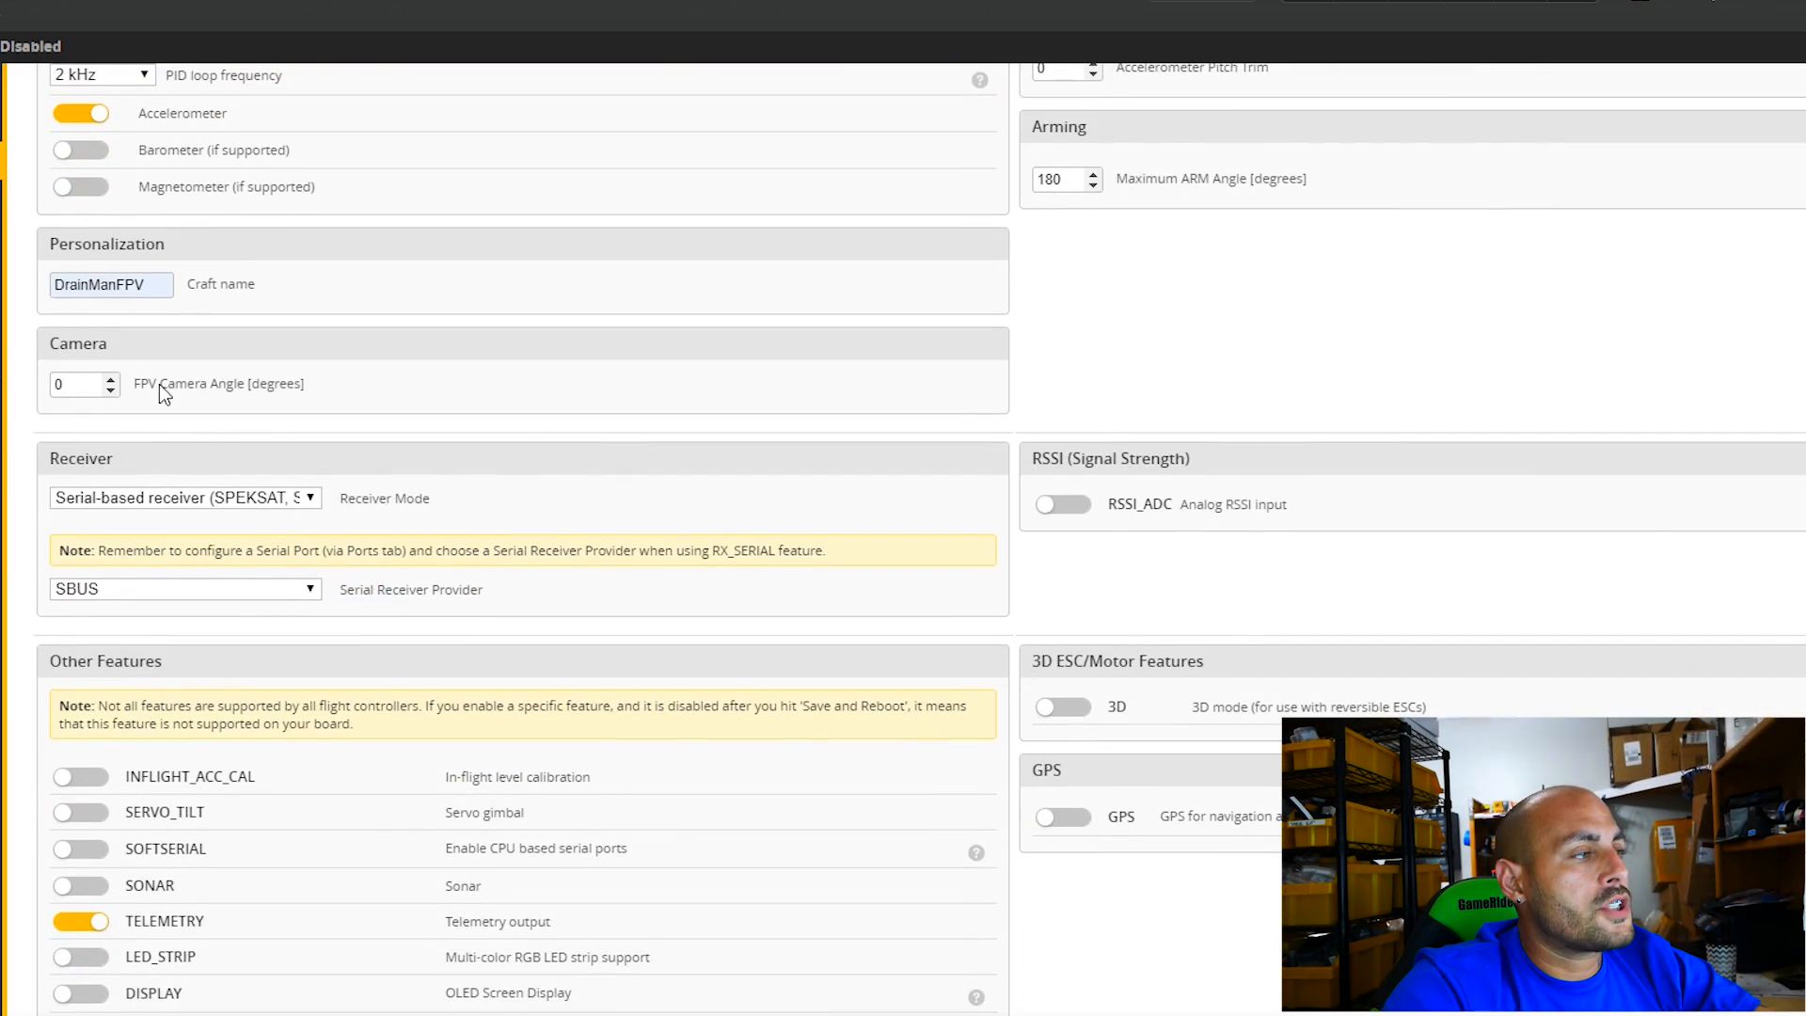
Keep the serial-based receiver mode, set the serial receiver provider to CRSF, and review the remaining feature settings.
scroll(188, 405, "down", 2)
scroll(329, 447, "up", 2)
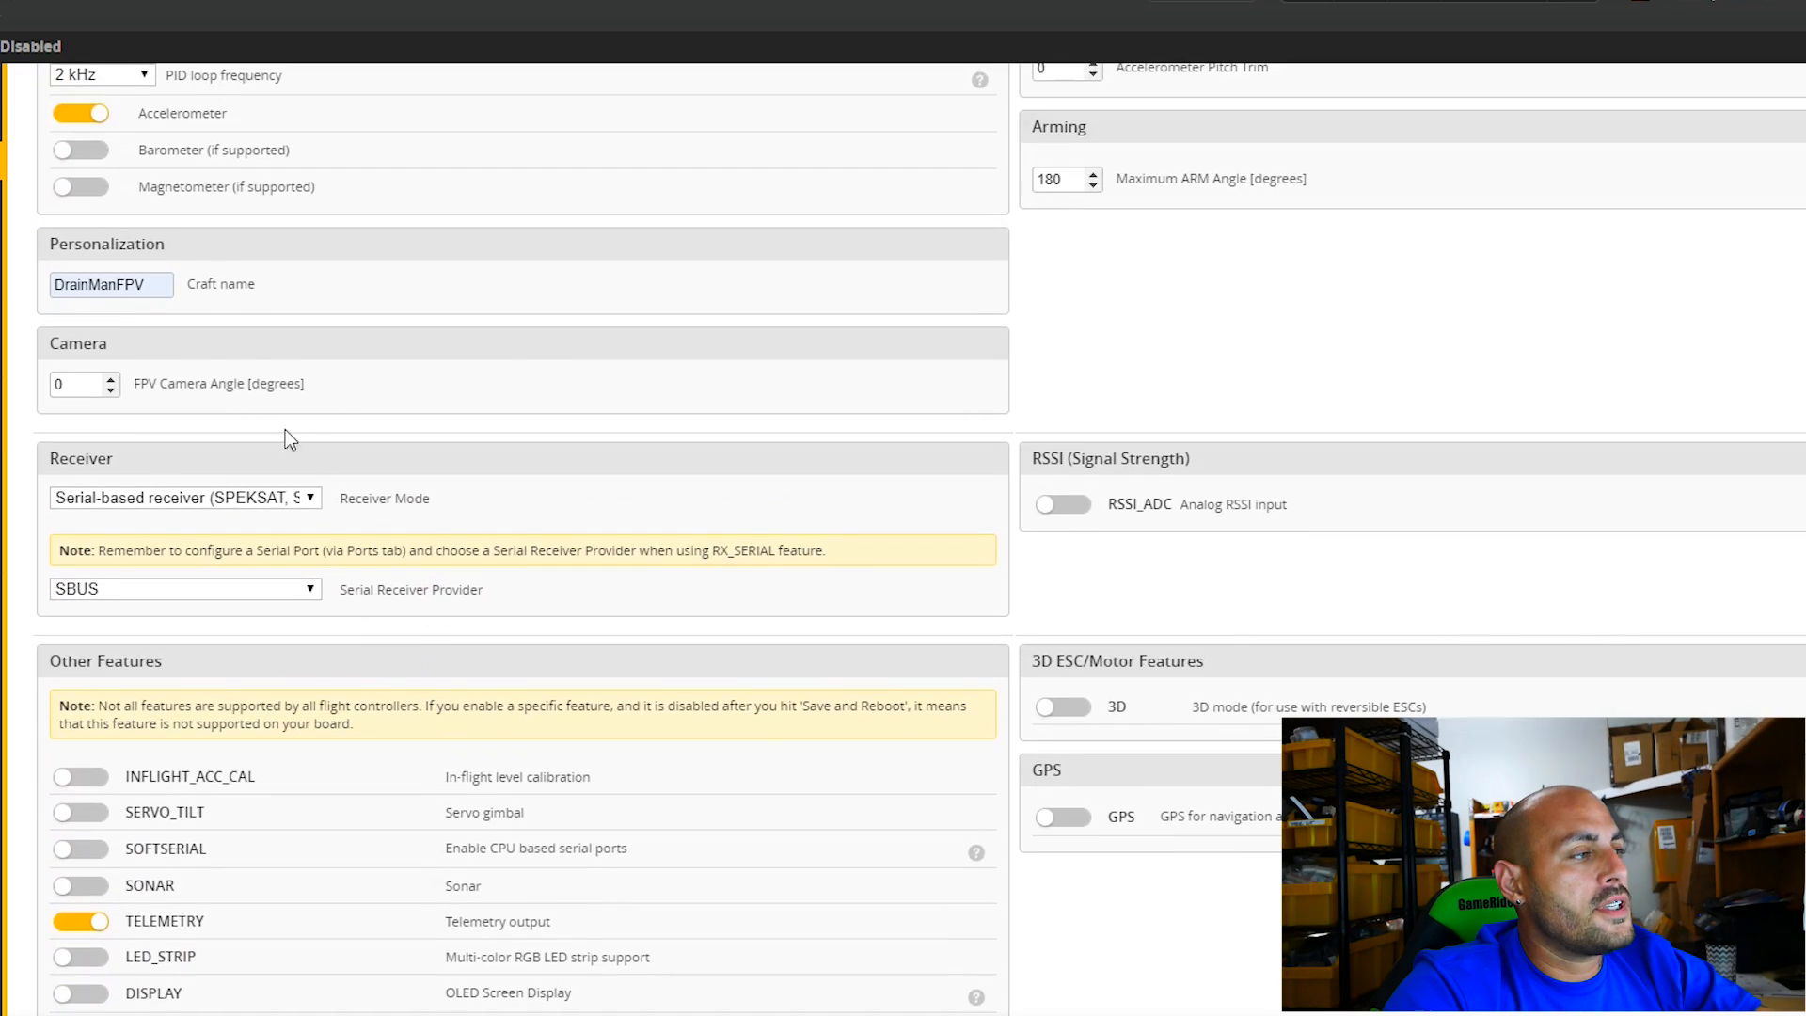
left_click(269, 503)
left_click(269, 508)
left_click(242, 590)
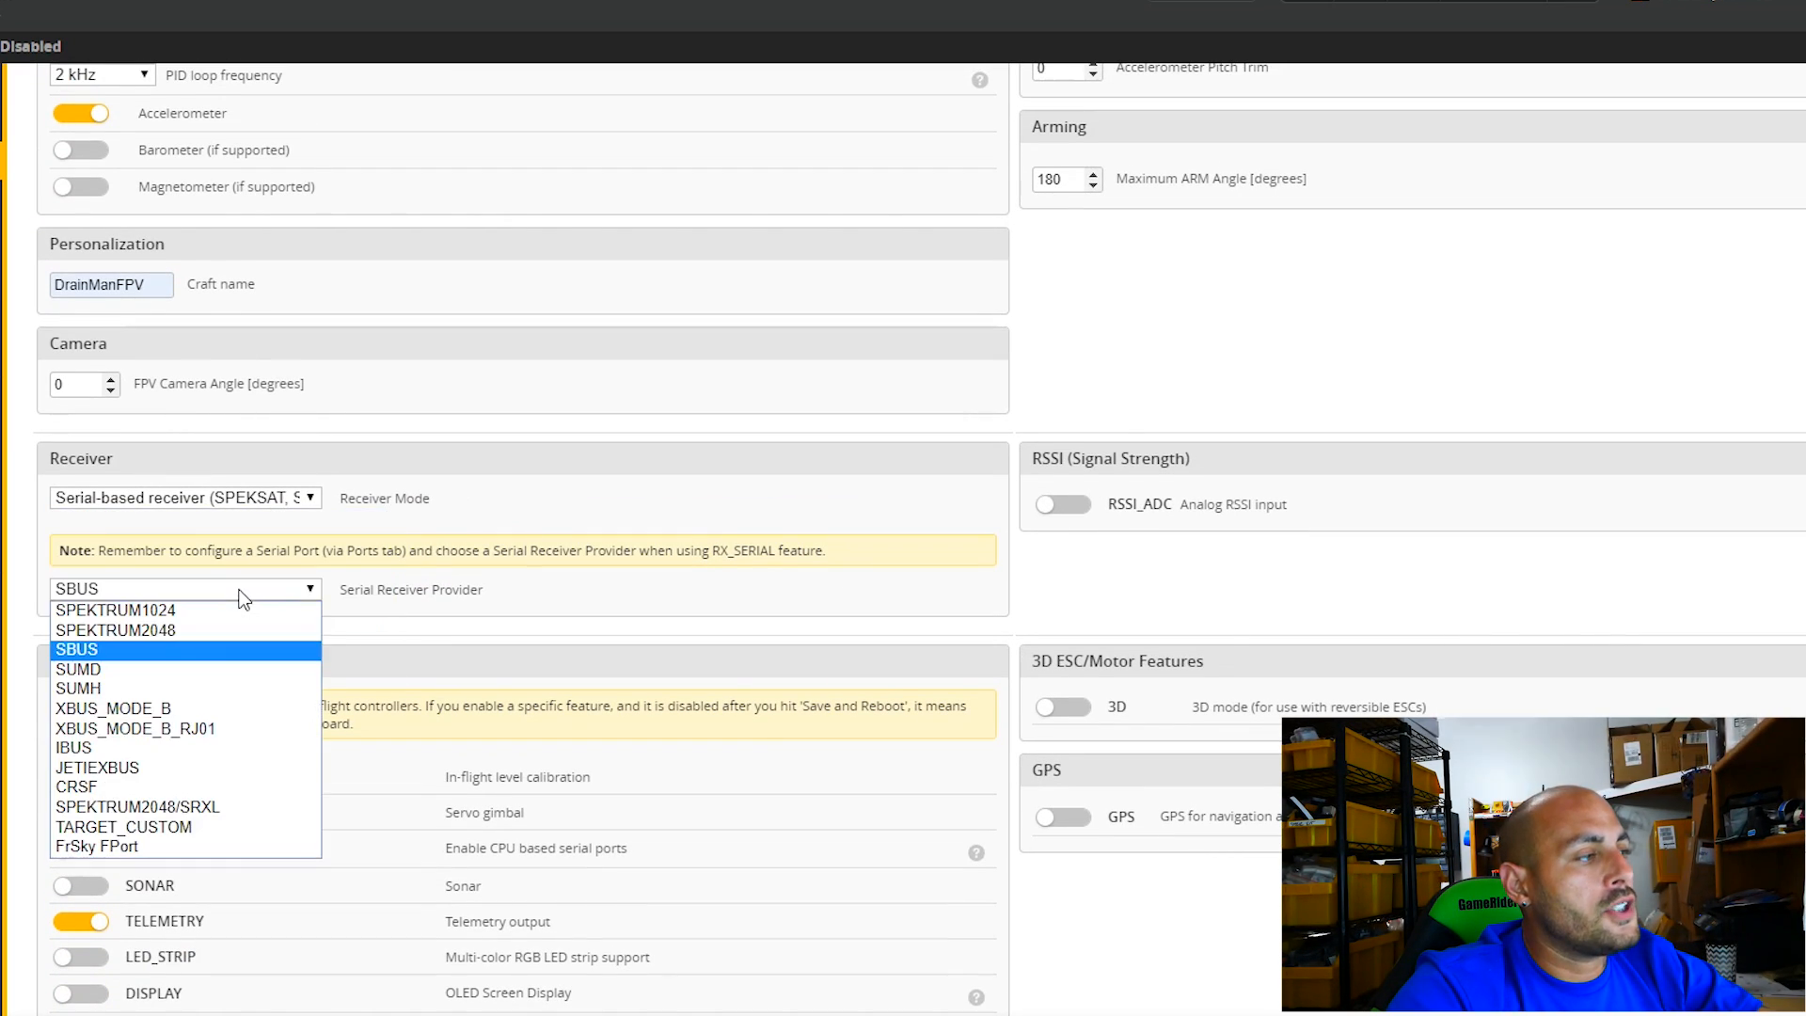
left_click(165, 790)
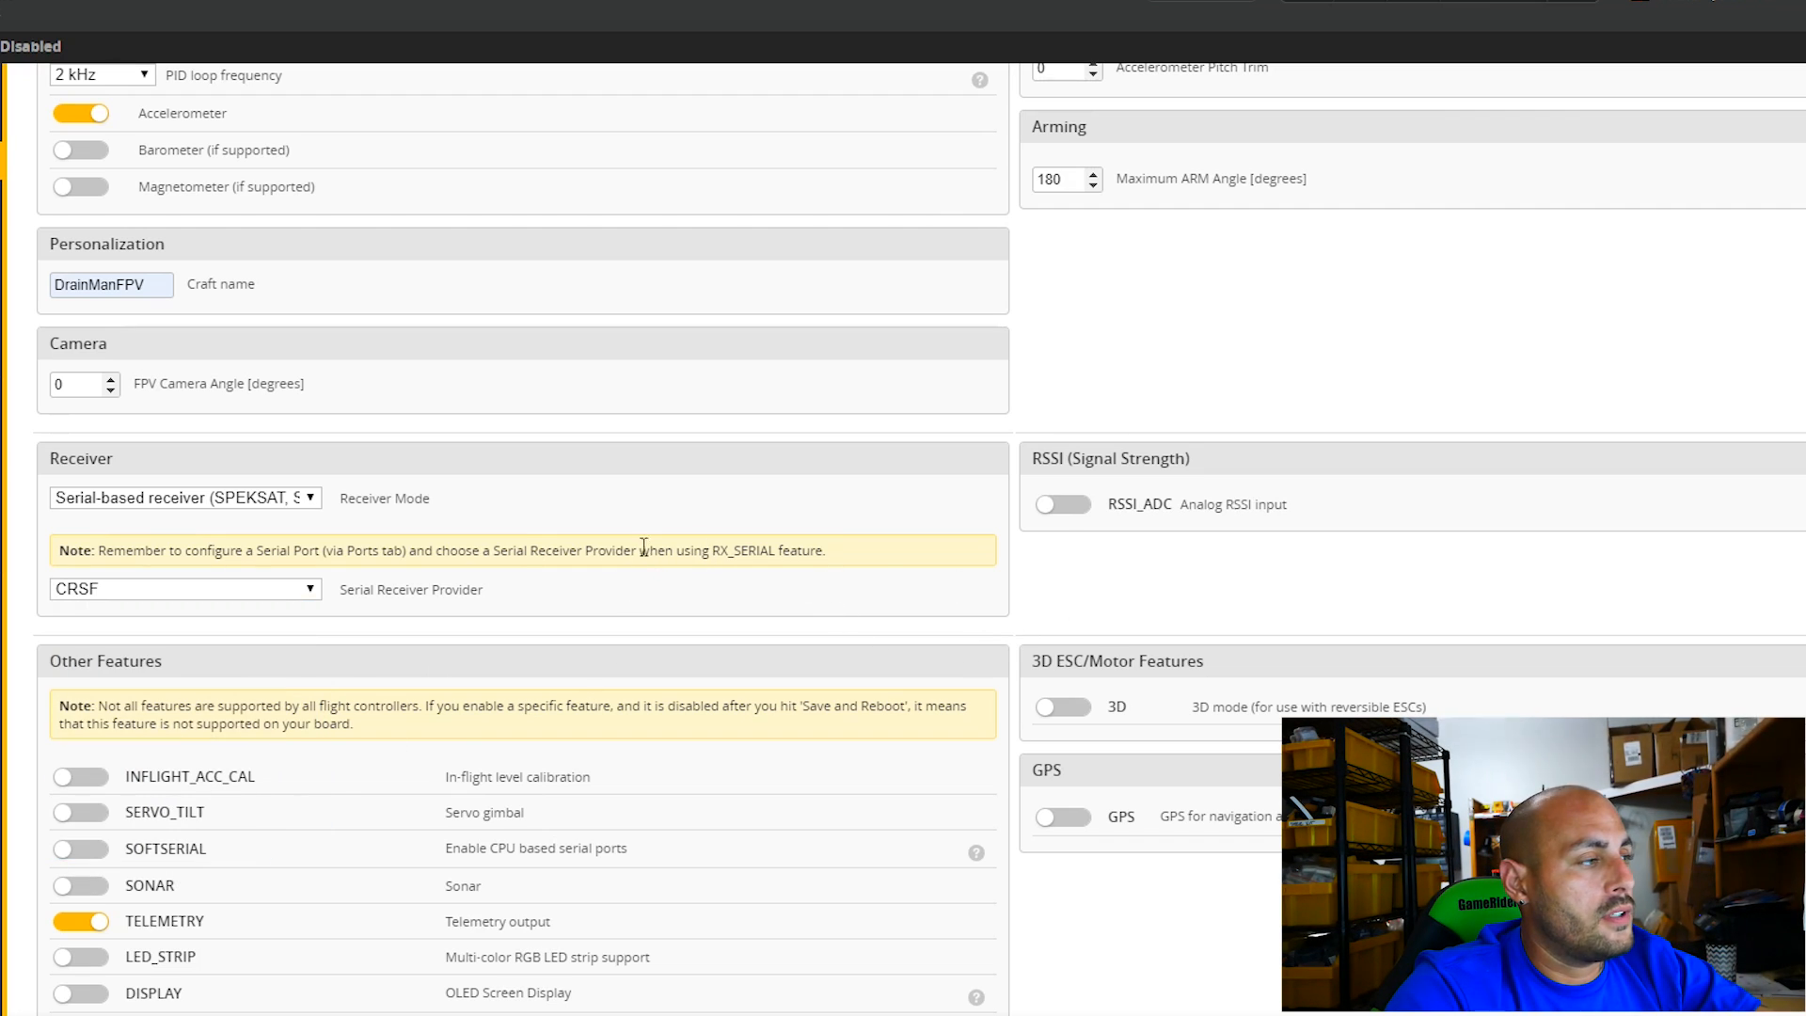
scroll(566, 645, "down", 1)
scroll(566, 649, "down", 3)
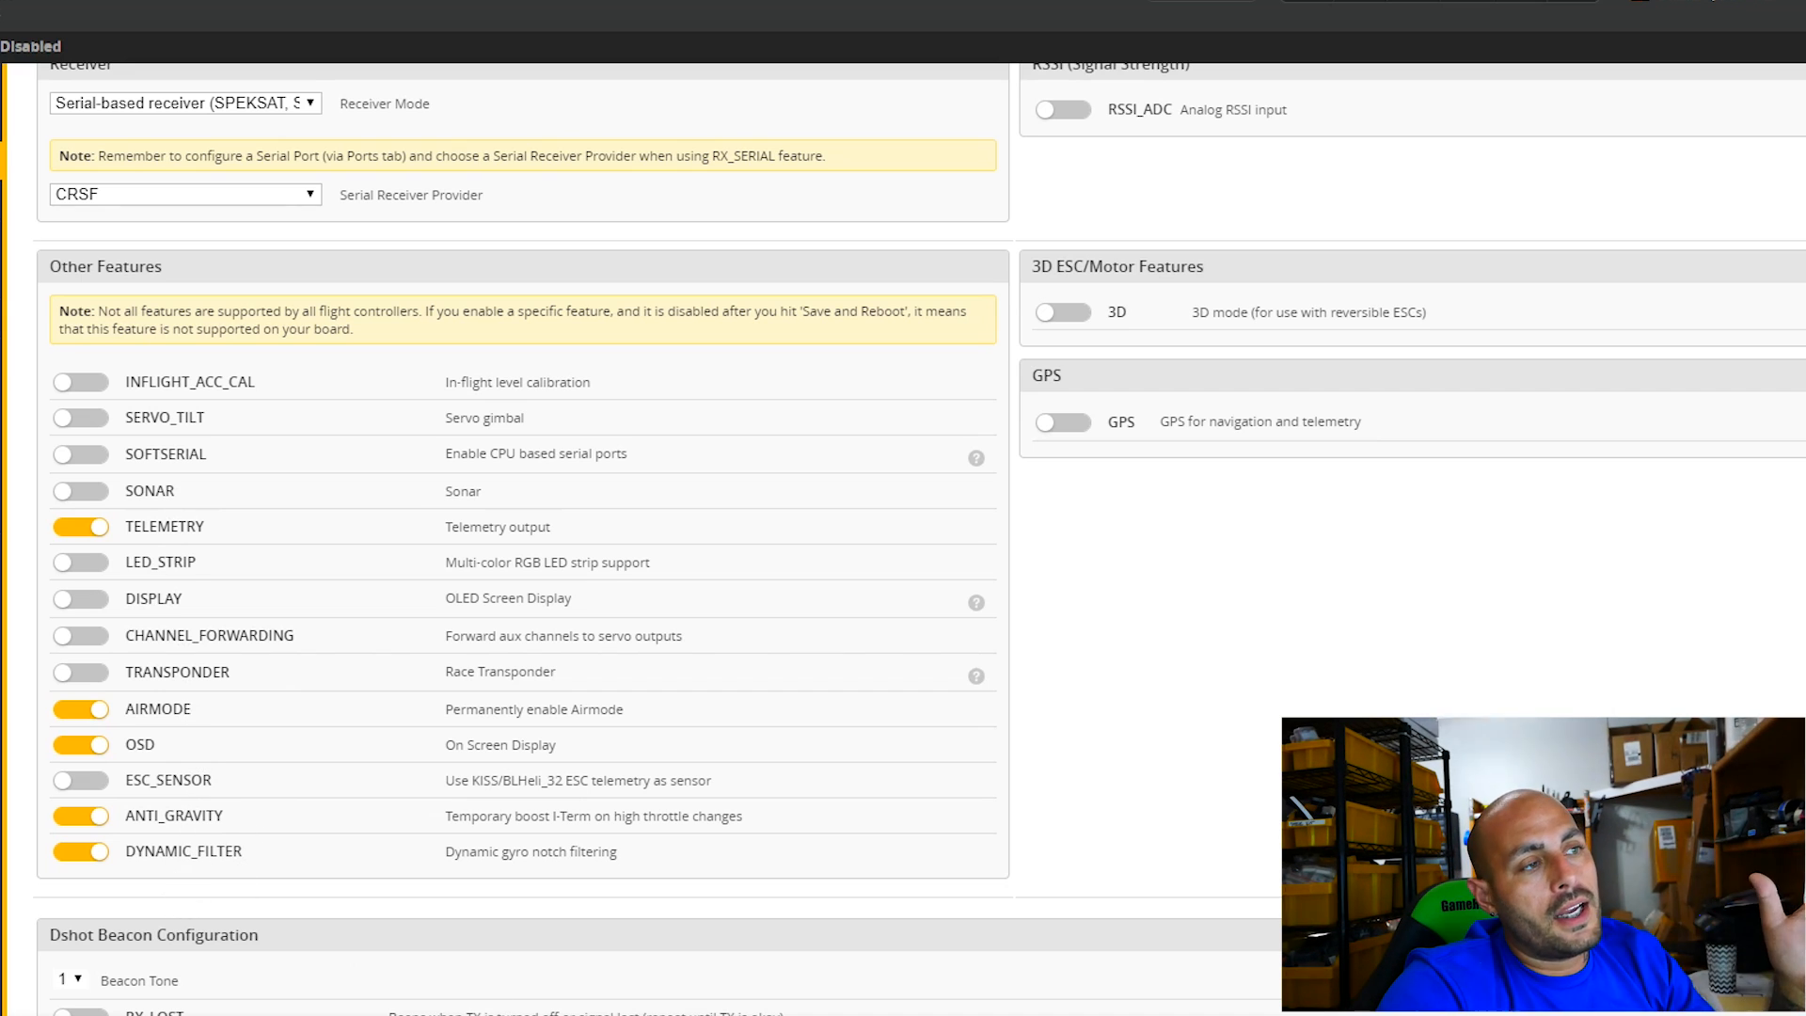
scroll(595, 716, "down", 4)
scroll(594, 716, "down", 6)
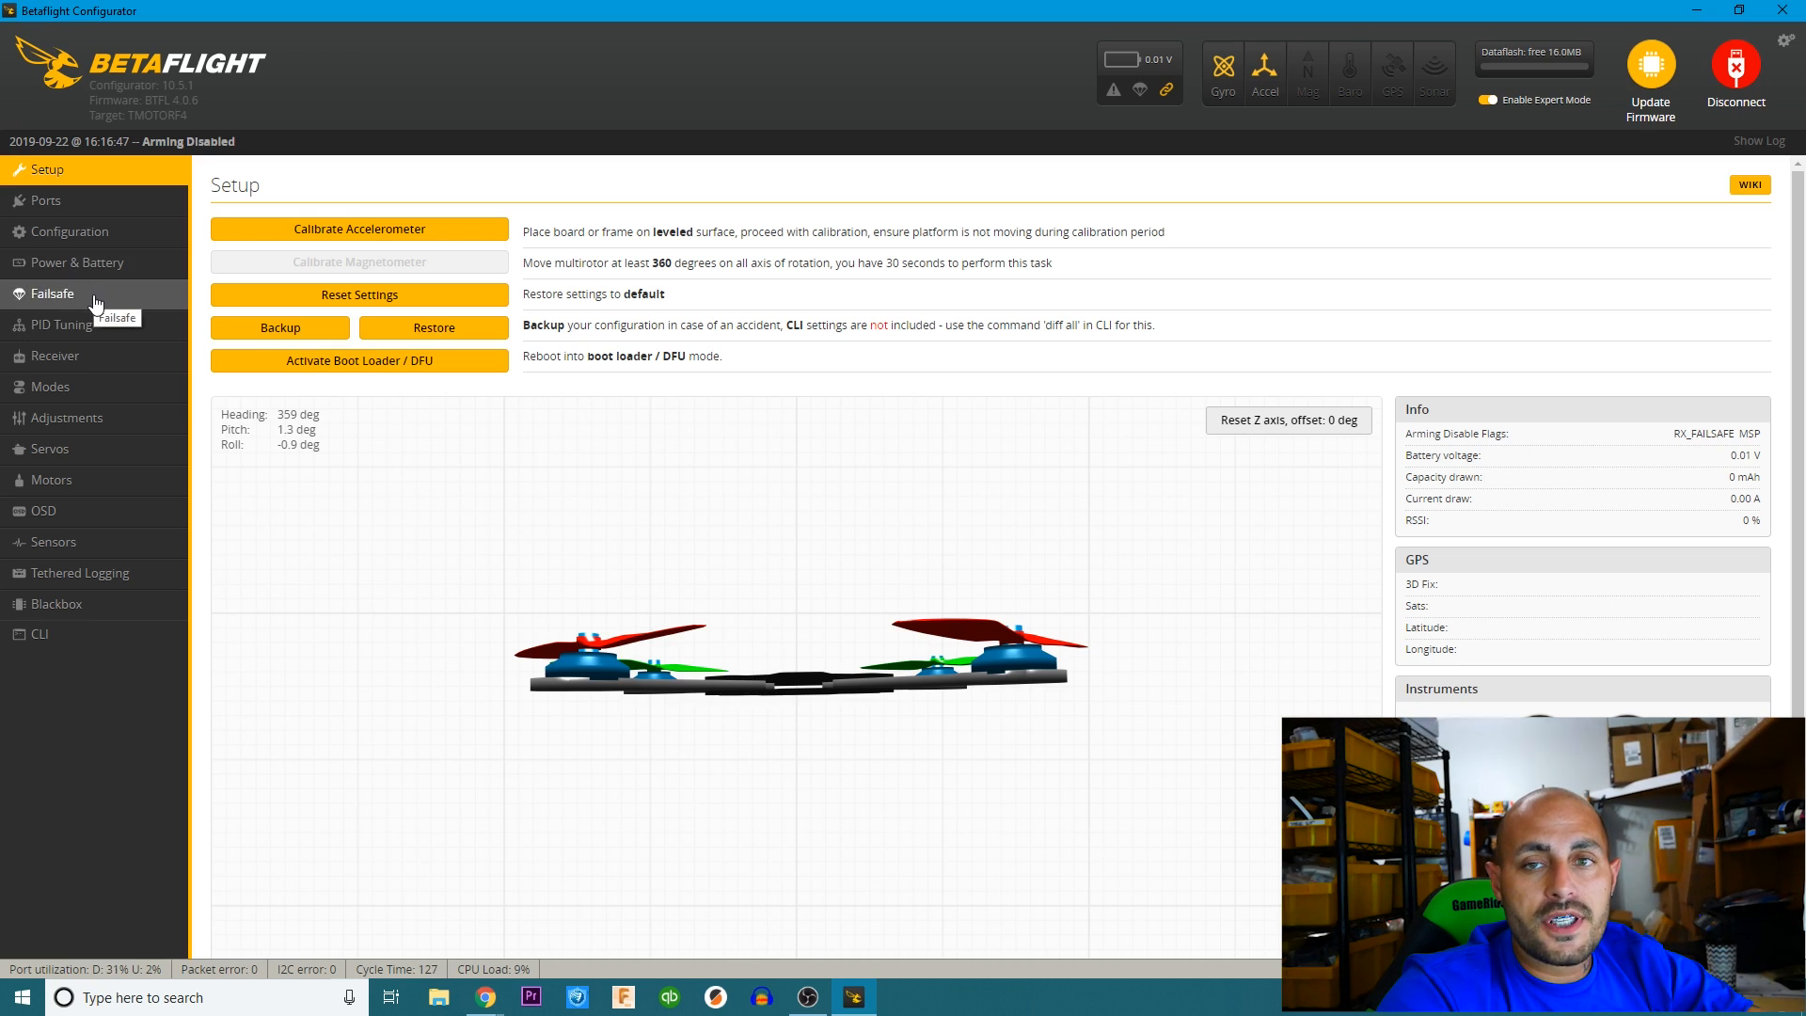
In the PID tuning settings, set the roll feedforward to 100 and the roll RC expo to 0.11.
left_click(58, 324)
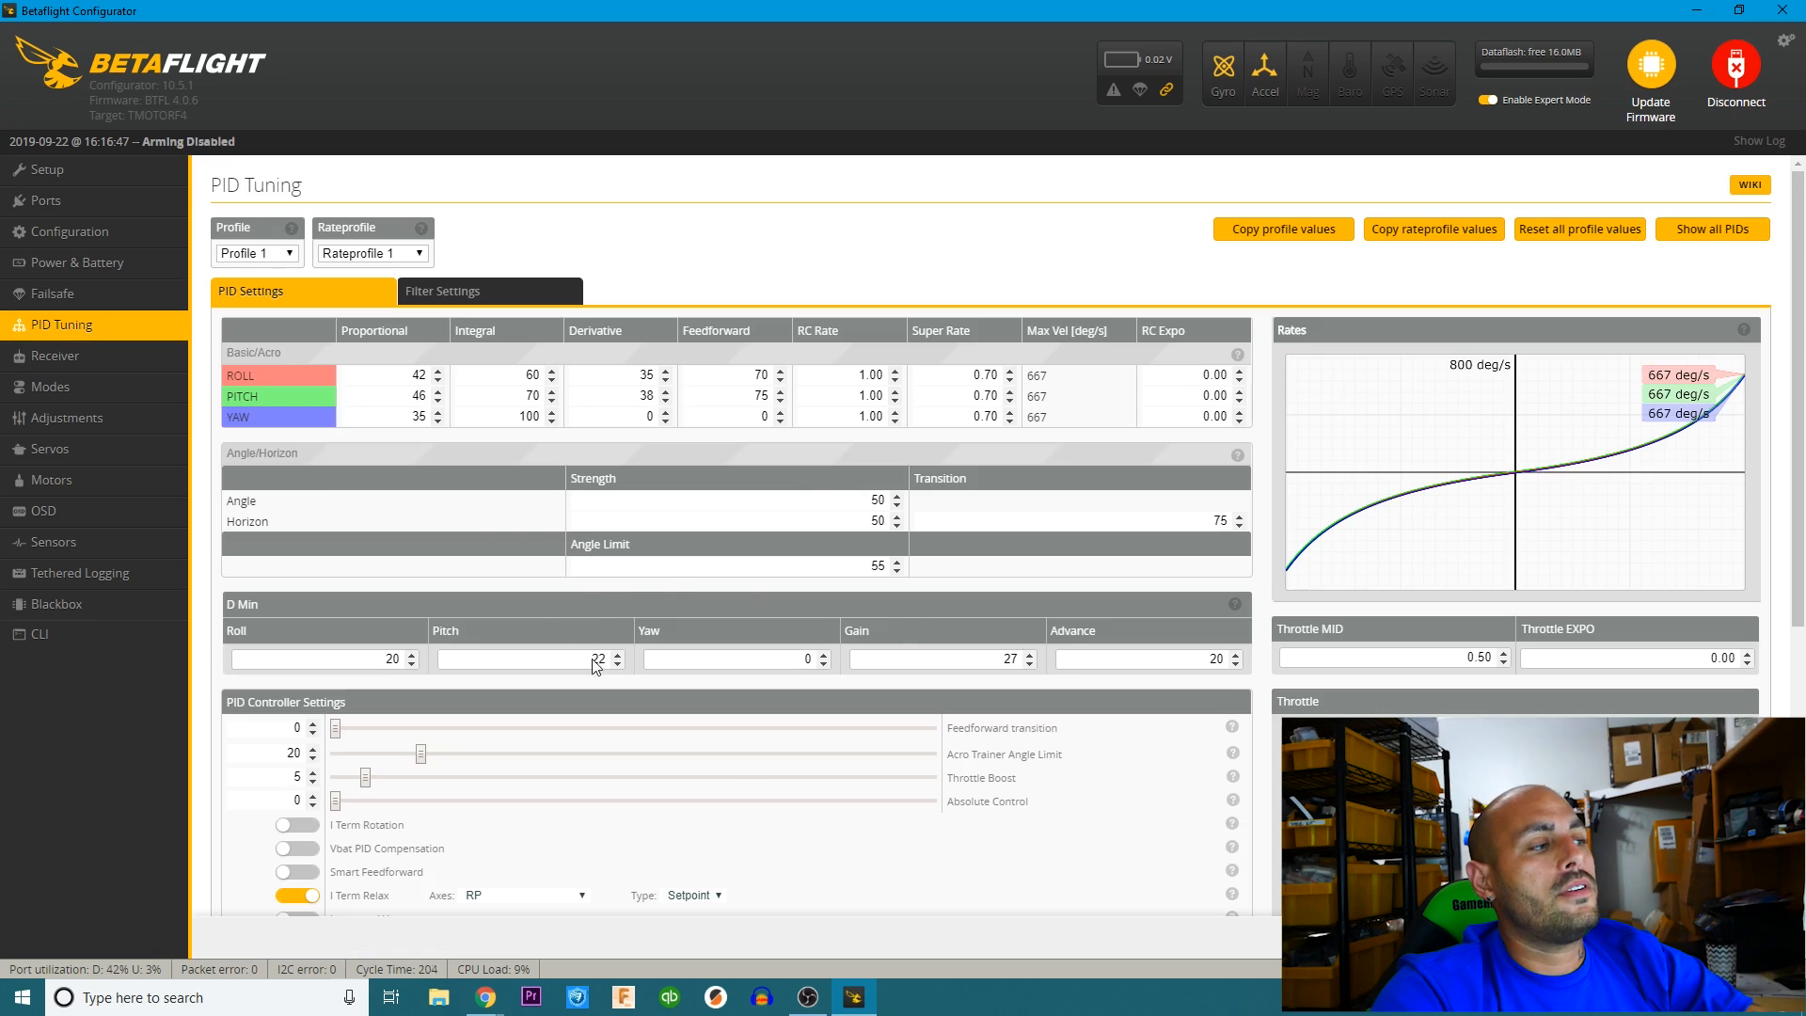
scroll(900, 786, "down", 5)
scroll(890, 838, "up", 3)
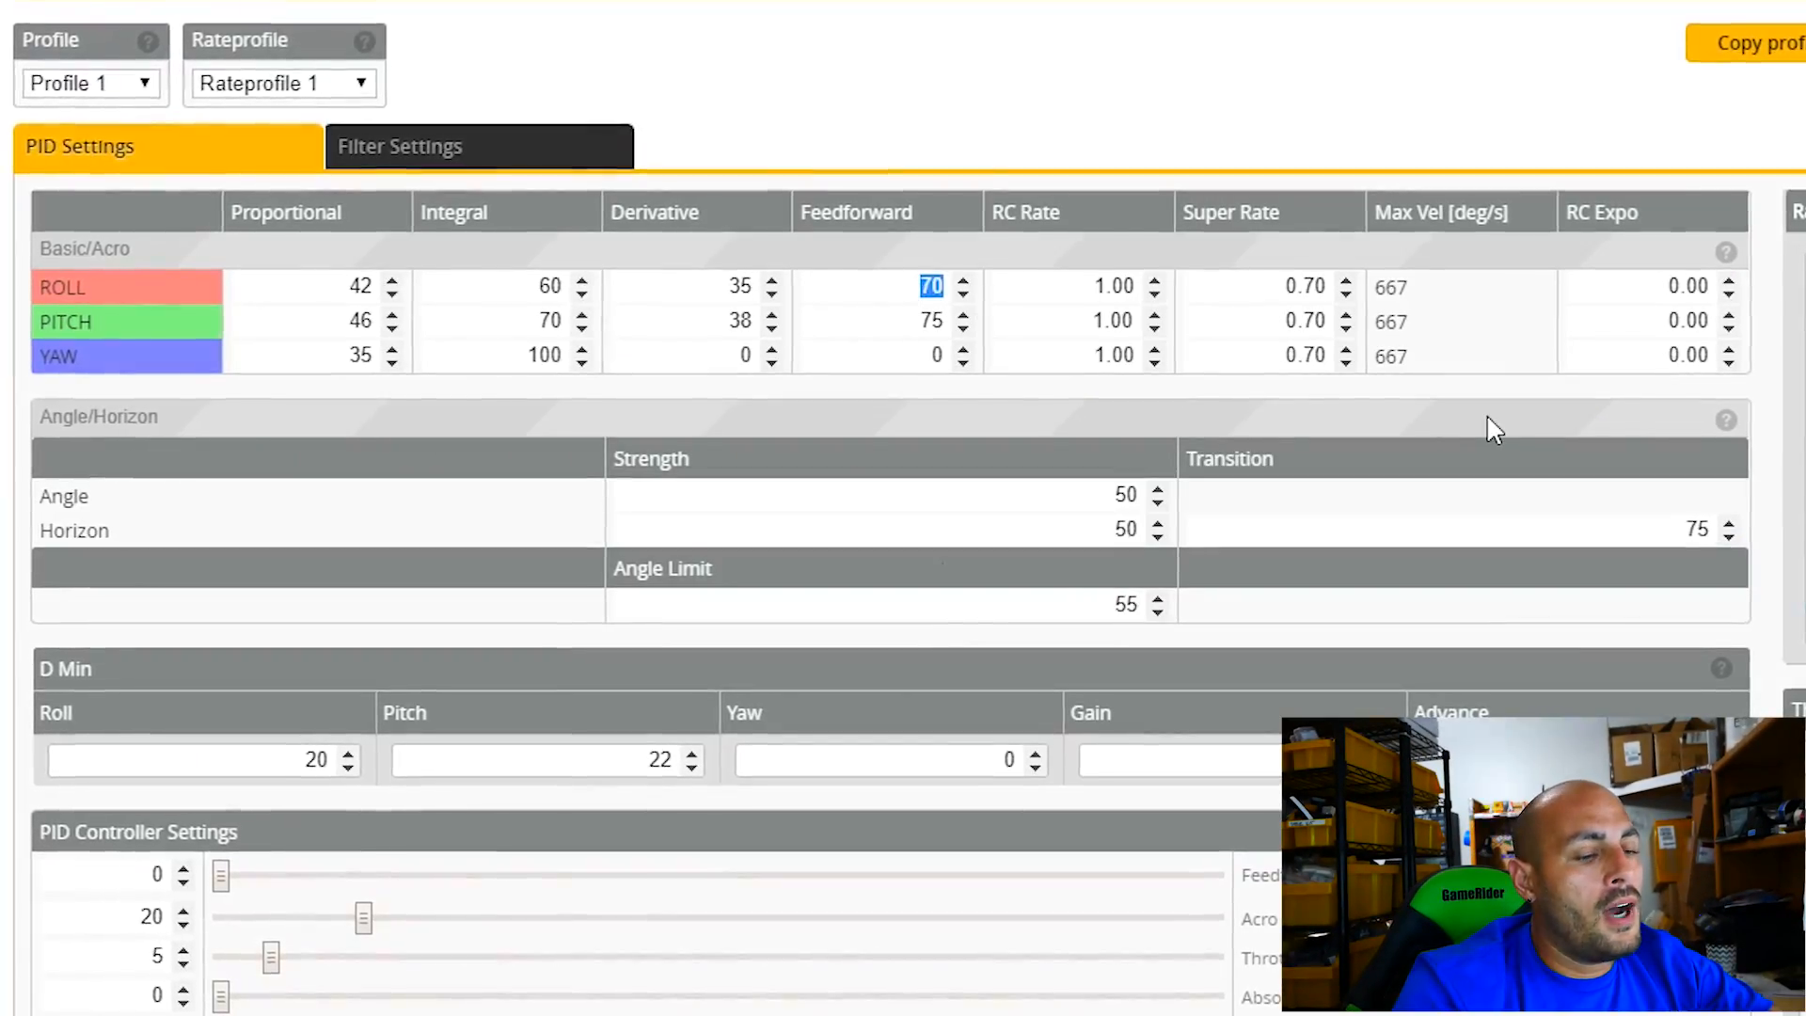
type("100")
key("Tab")
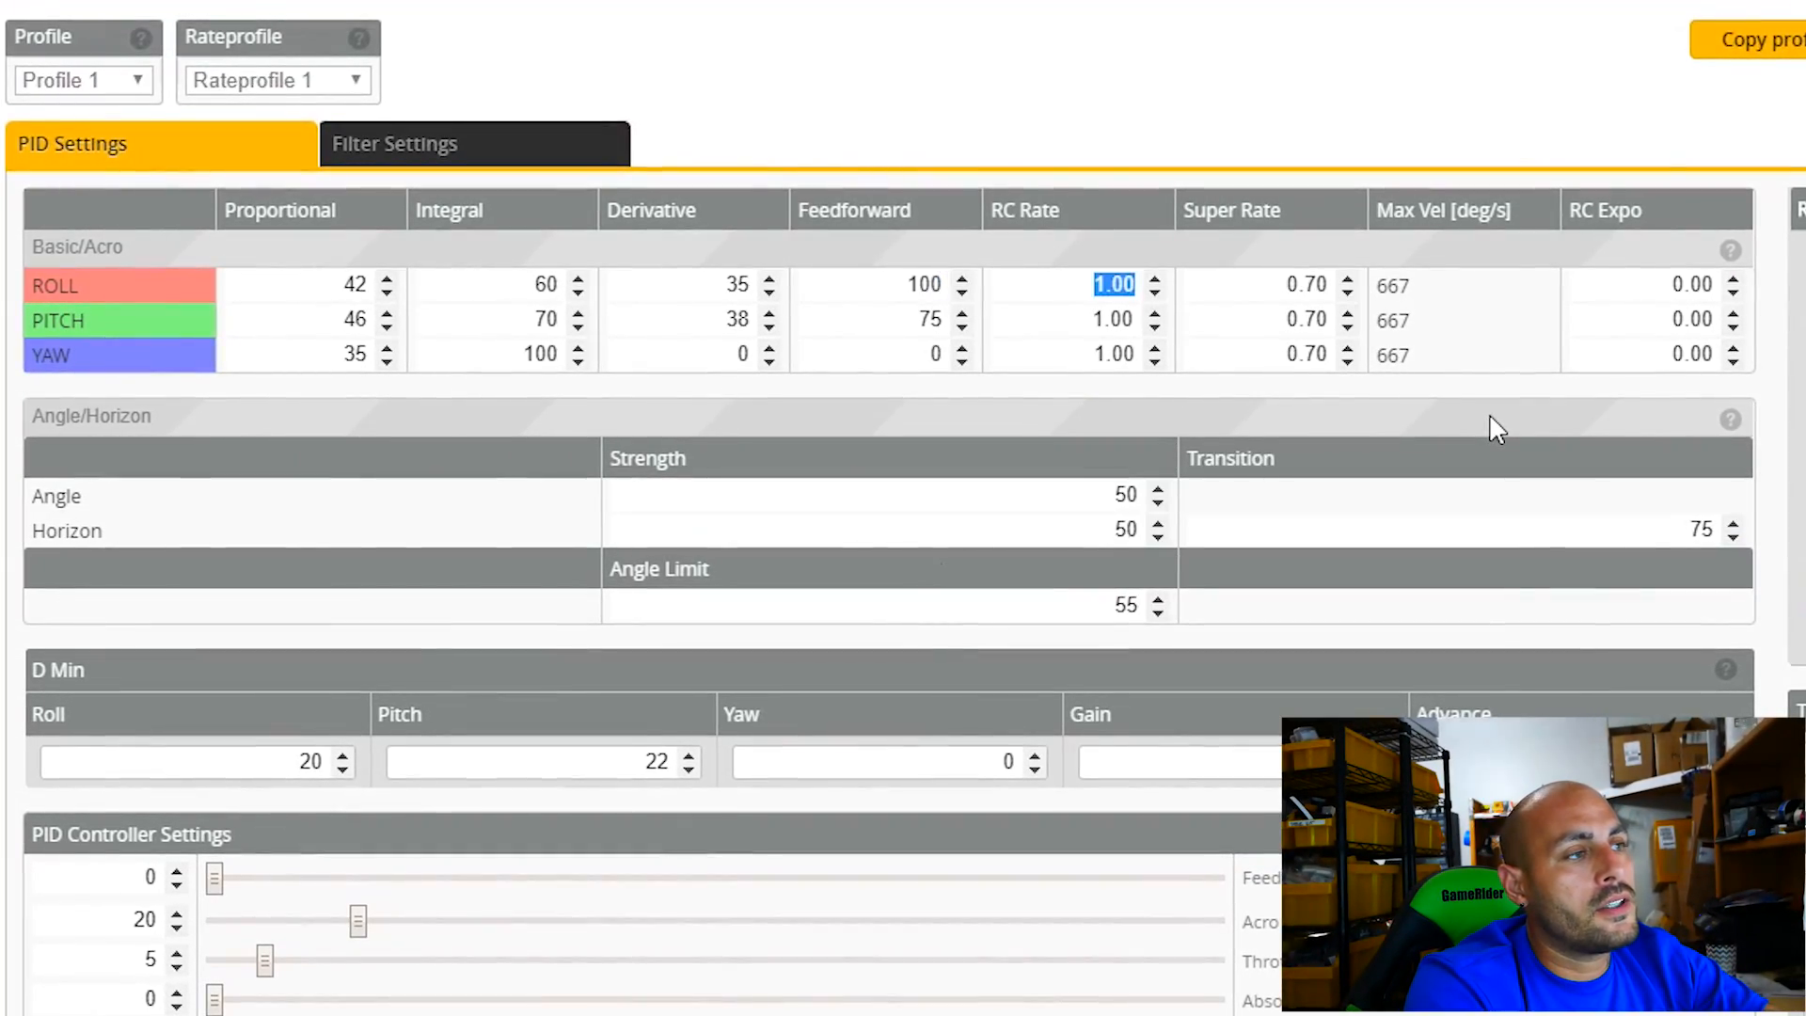
key("Tab")
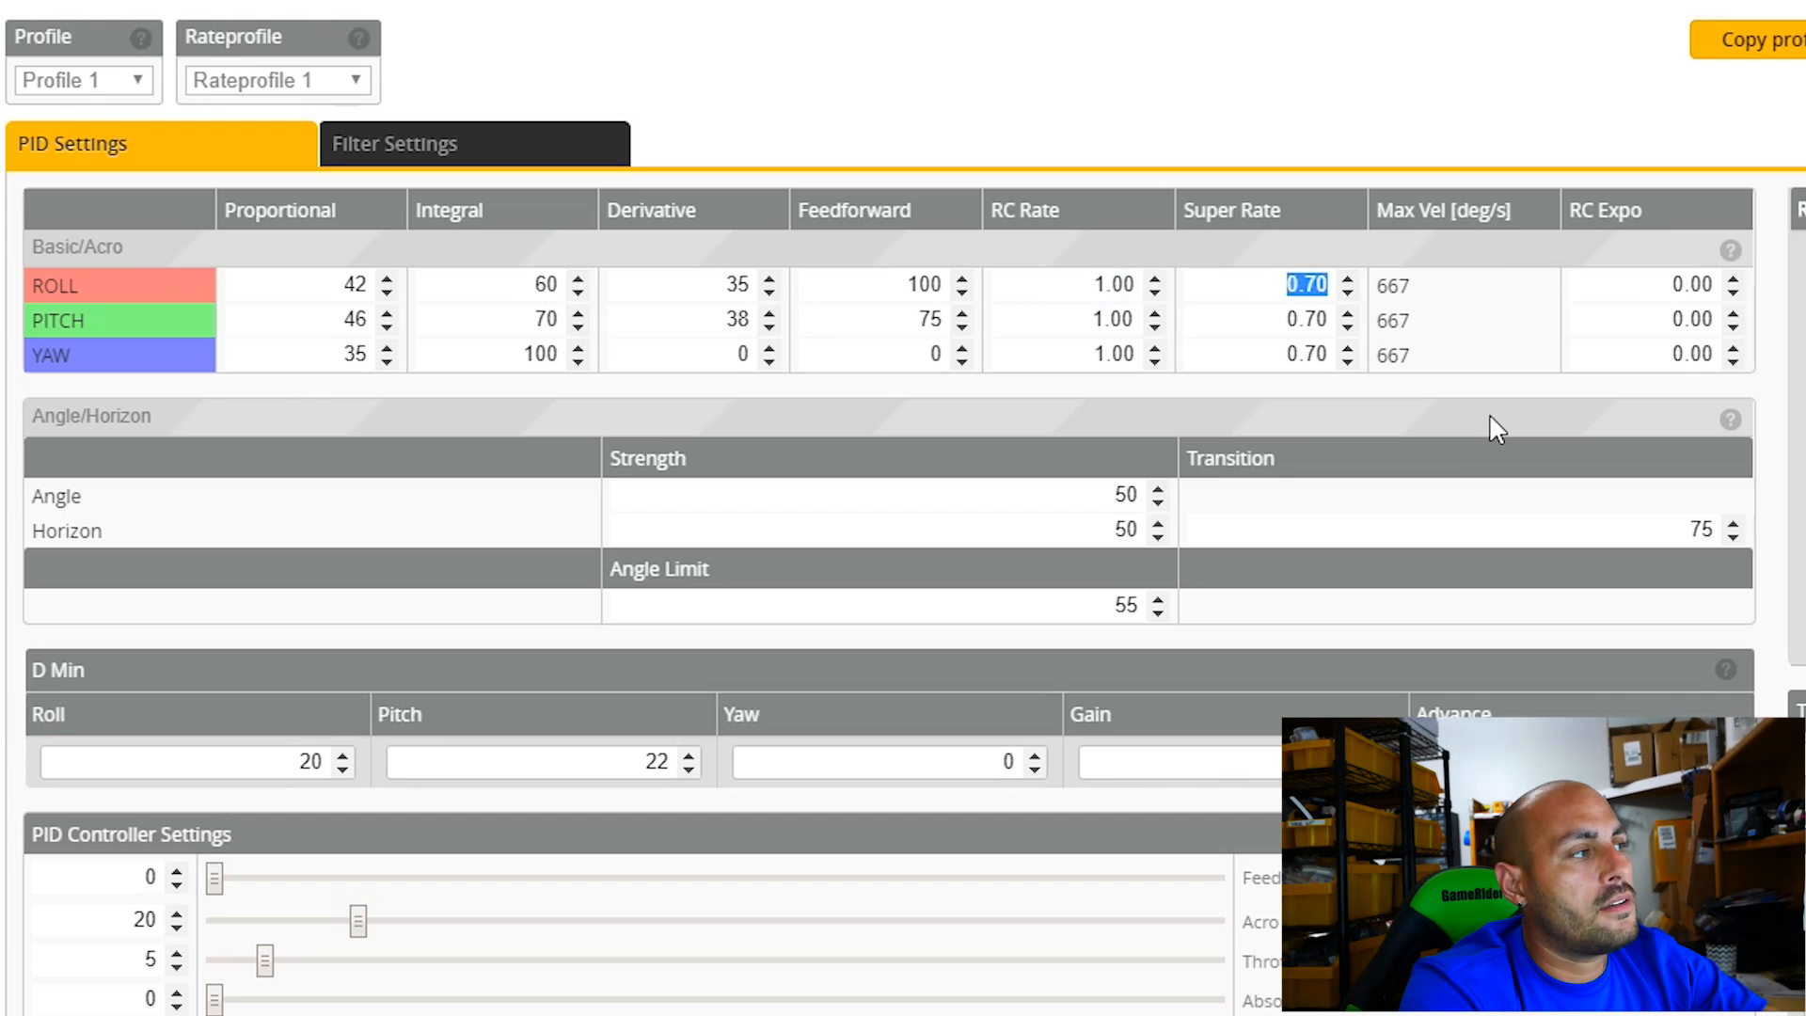
key("Tab")
type(".11")
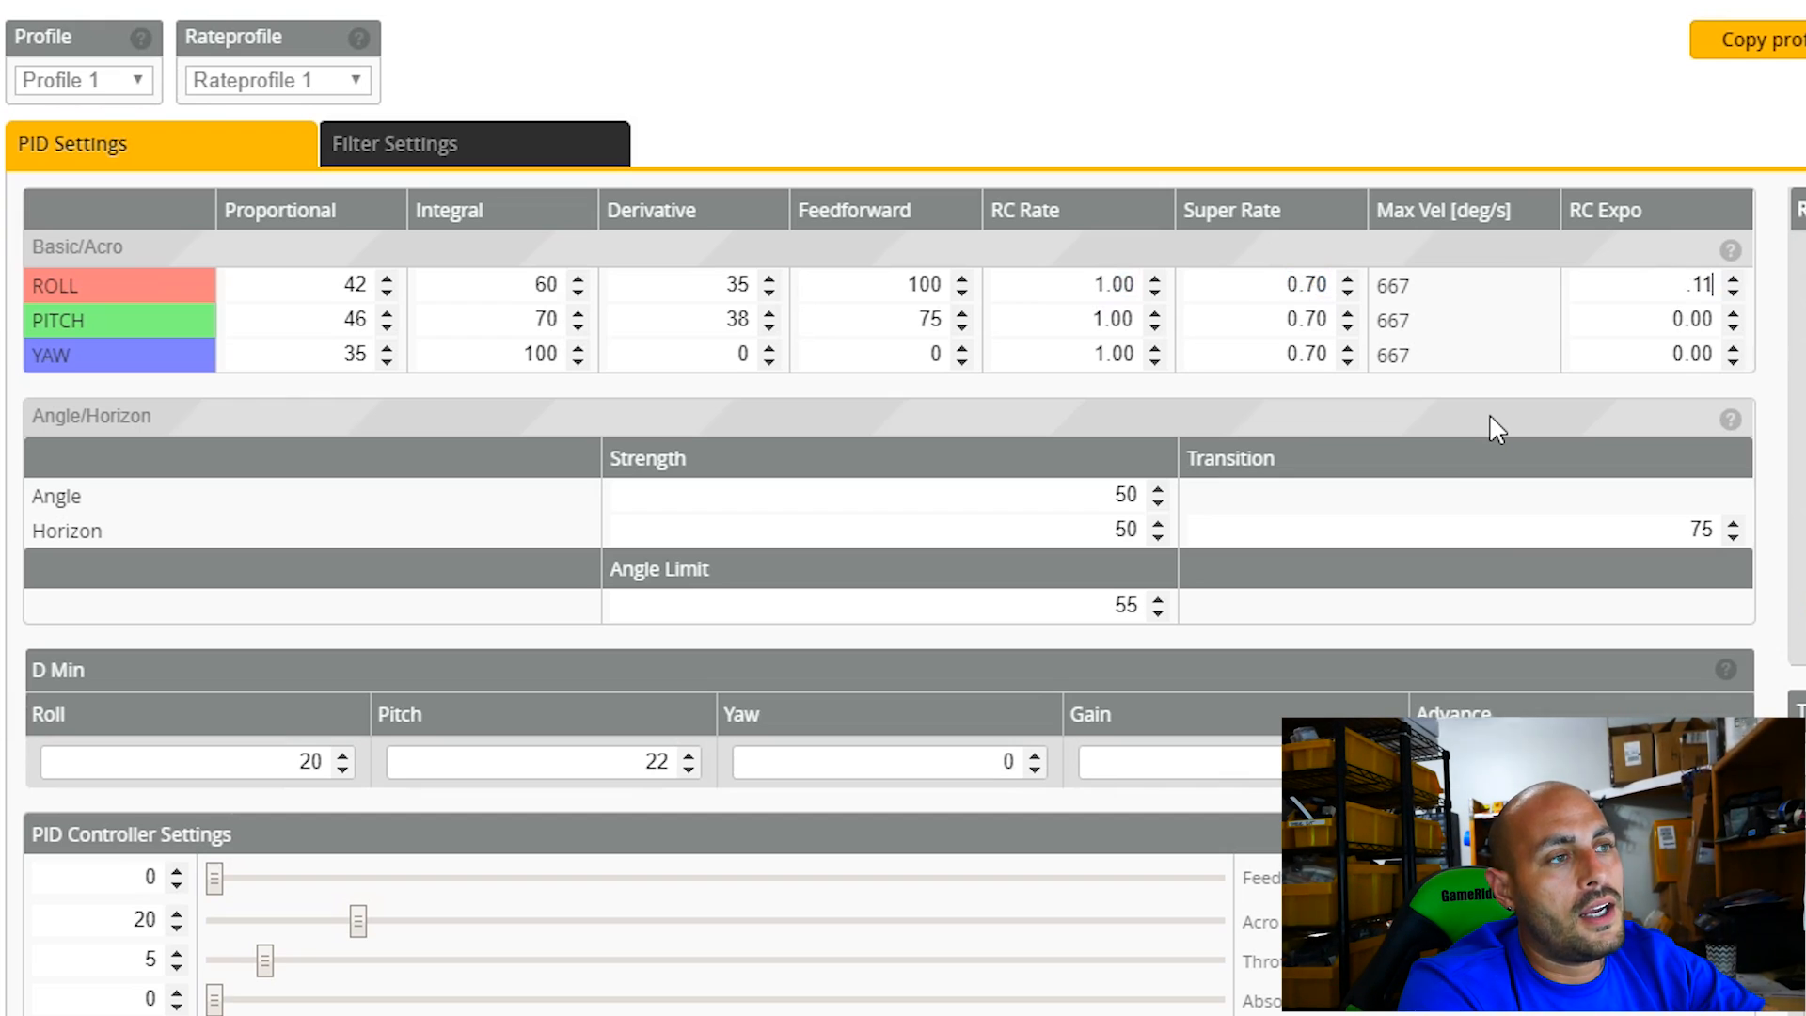
key("Tab")
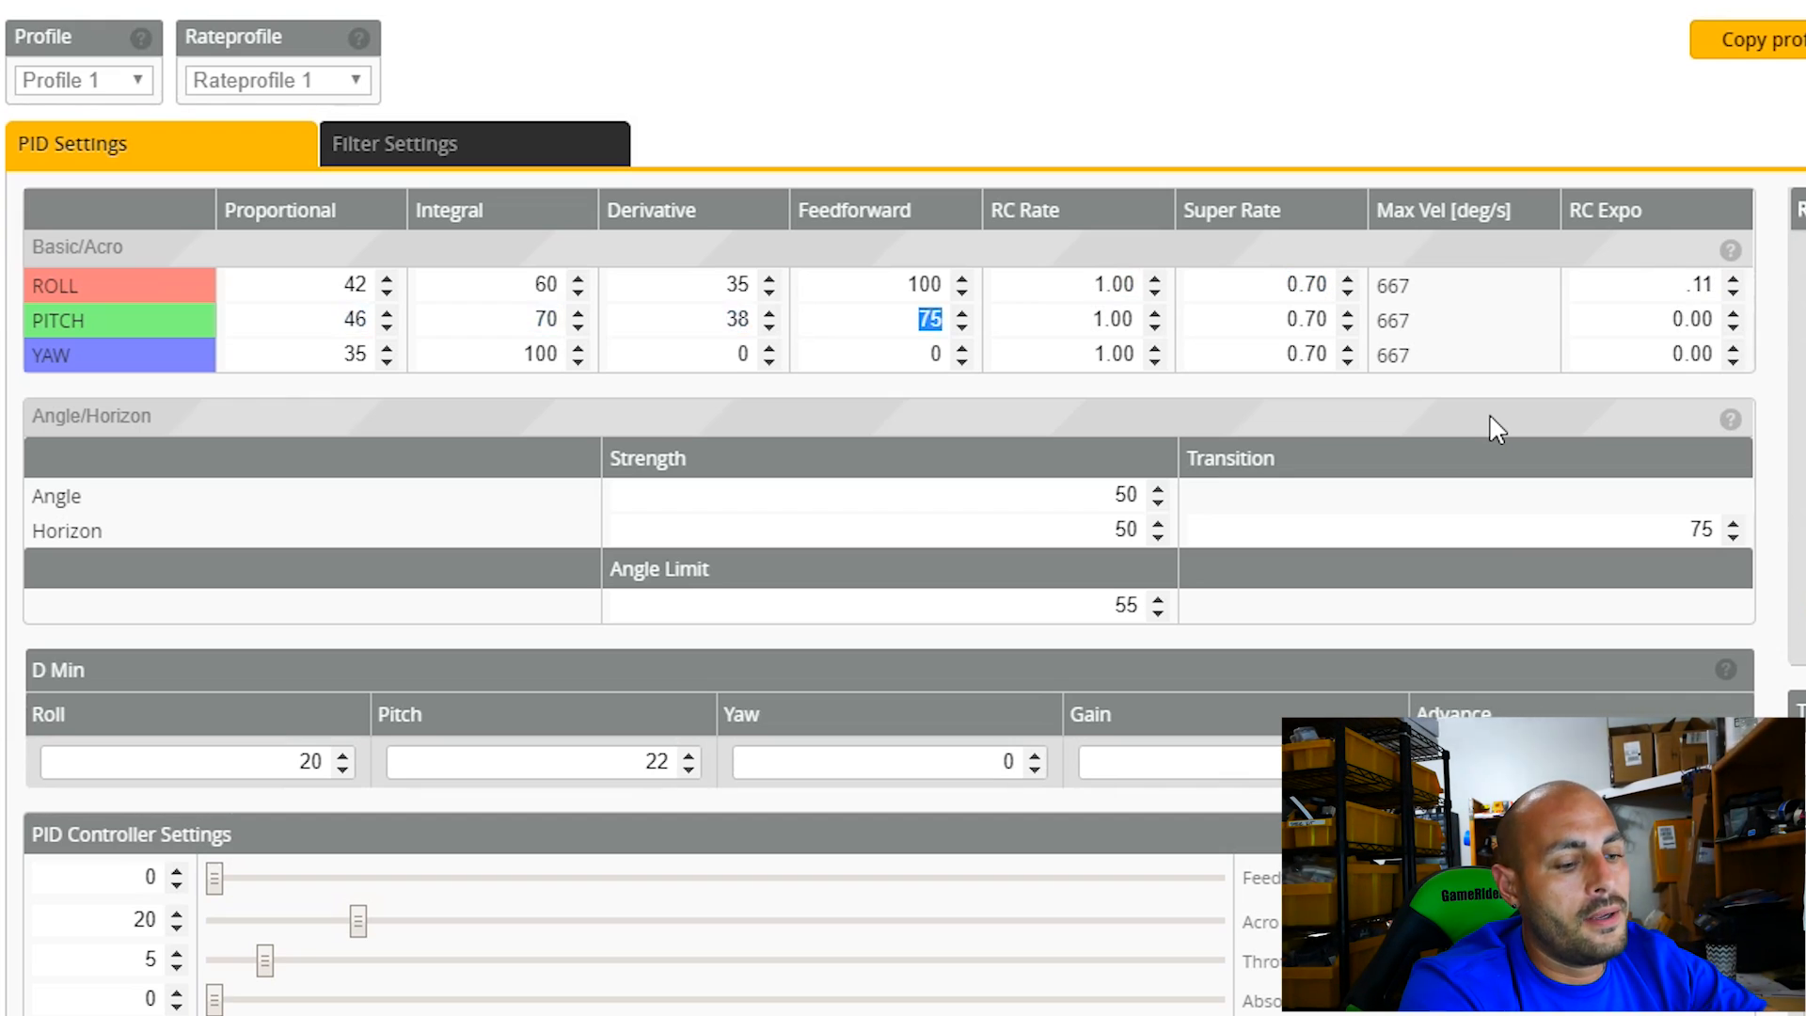
Set the pitch feedforward to 100 and the pitch super rate to 0.65.
key("Tab")
type(".65")
key("Tab")
Set the yaw feedforward to 100, super rate to 0.75 and RC expo to 0.11, and the pitch RC expo to 0.11.
key("Tab")
key("Tab")
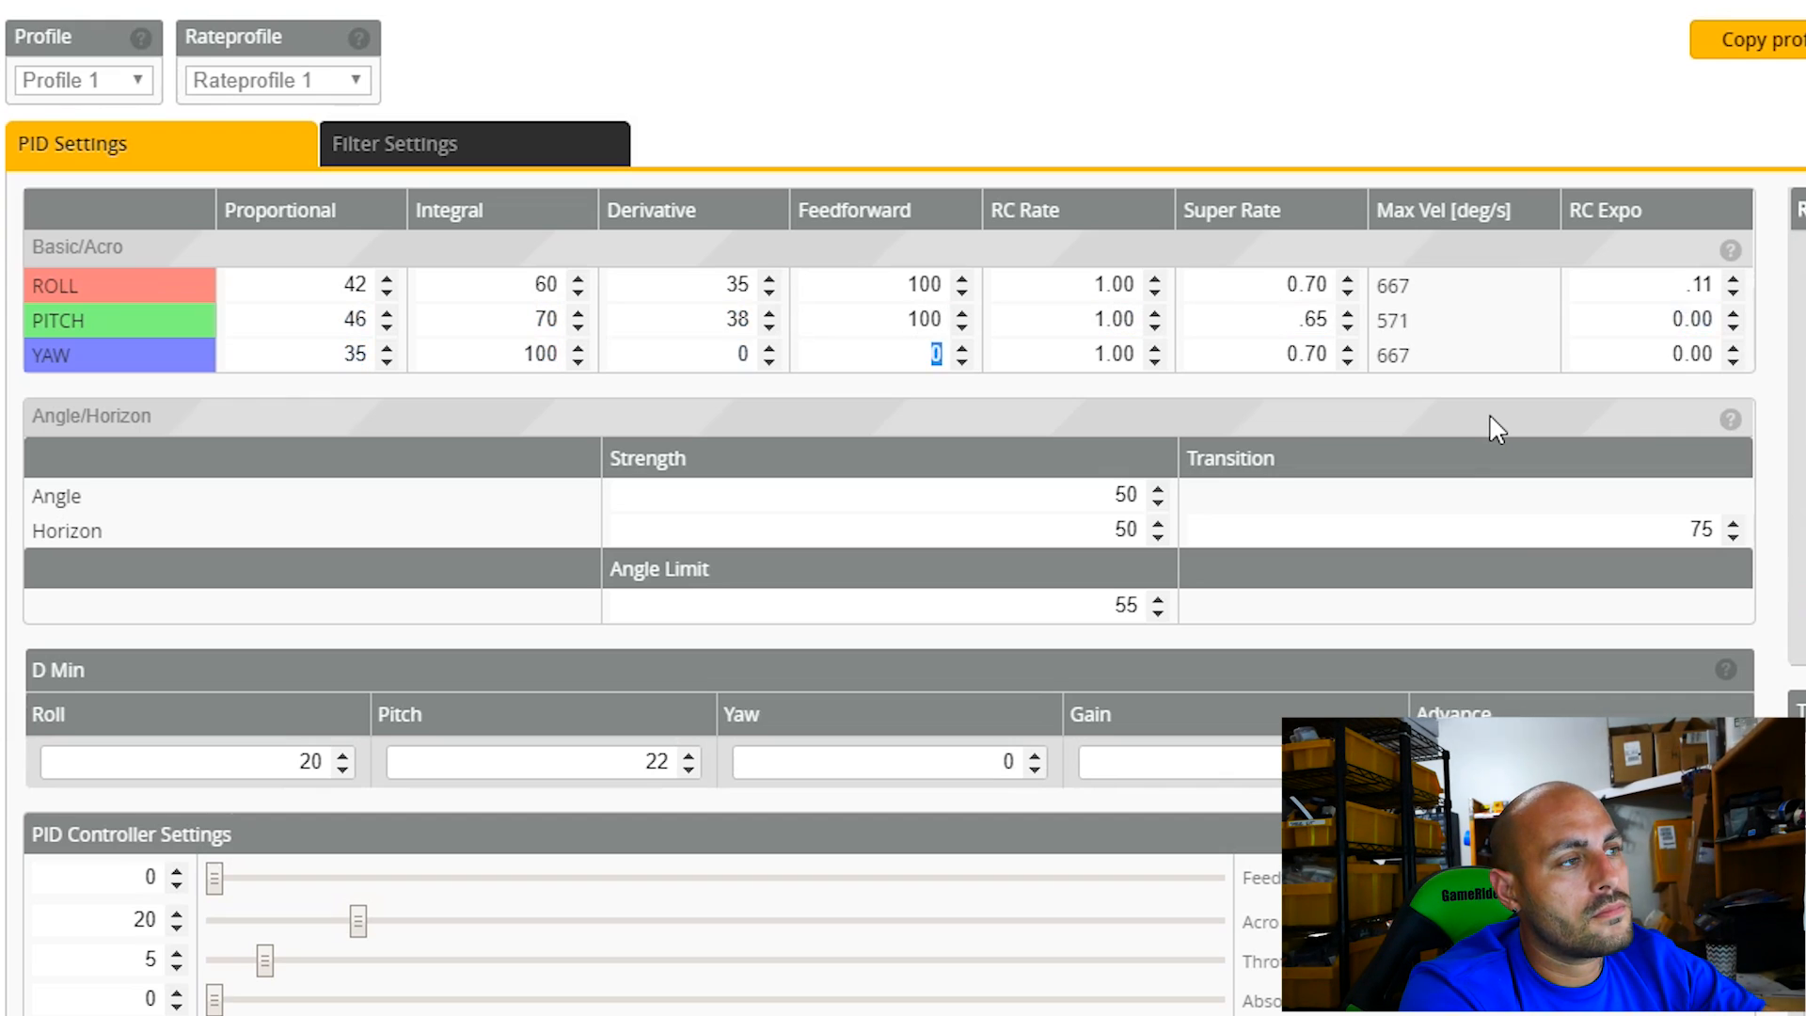
type("100")
key("Tab")
key("Tab")
type(".75")
key("Tab")
type(".11")
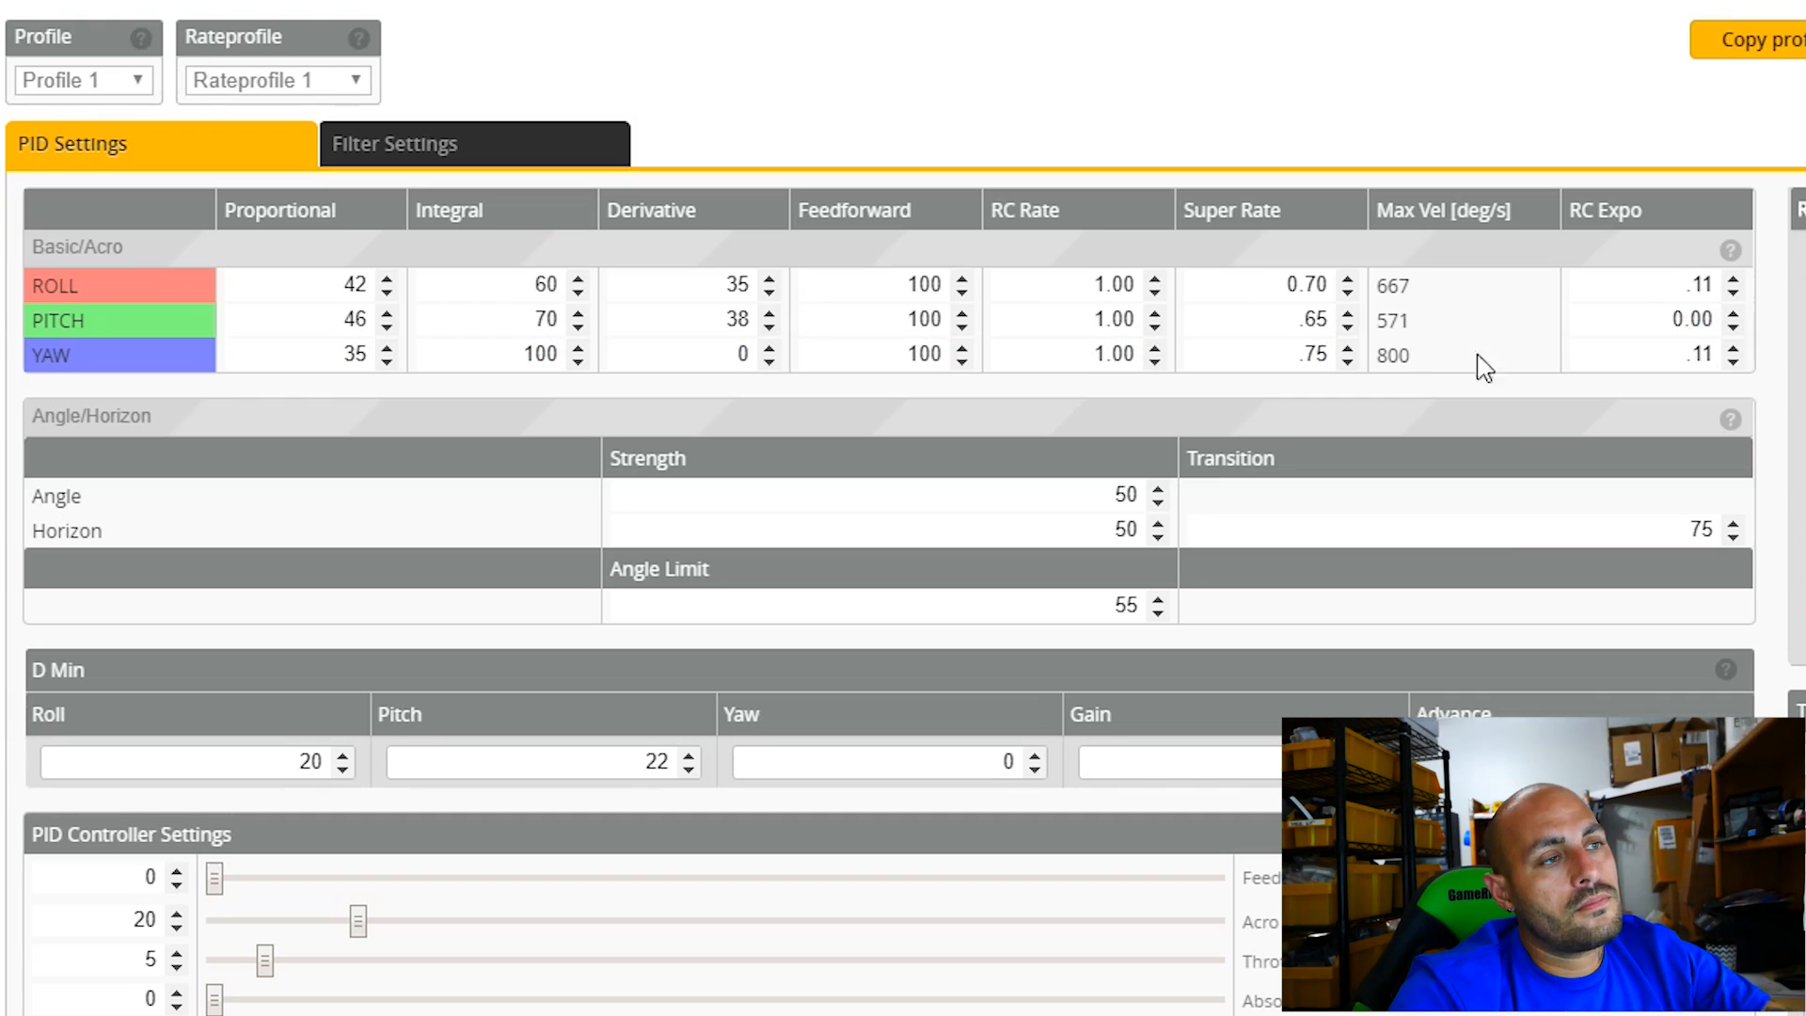
key("BackSpace")
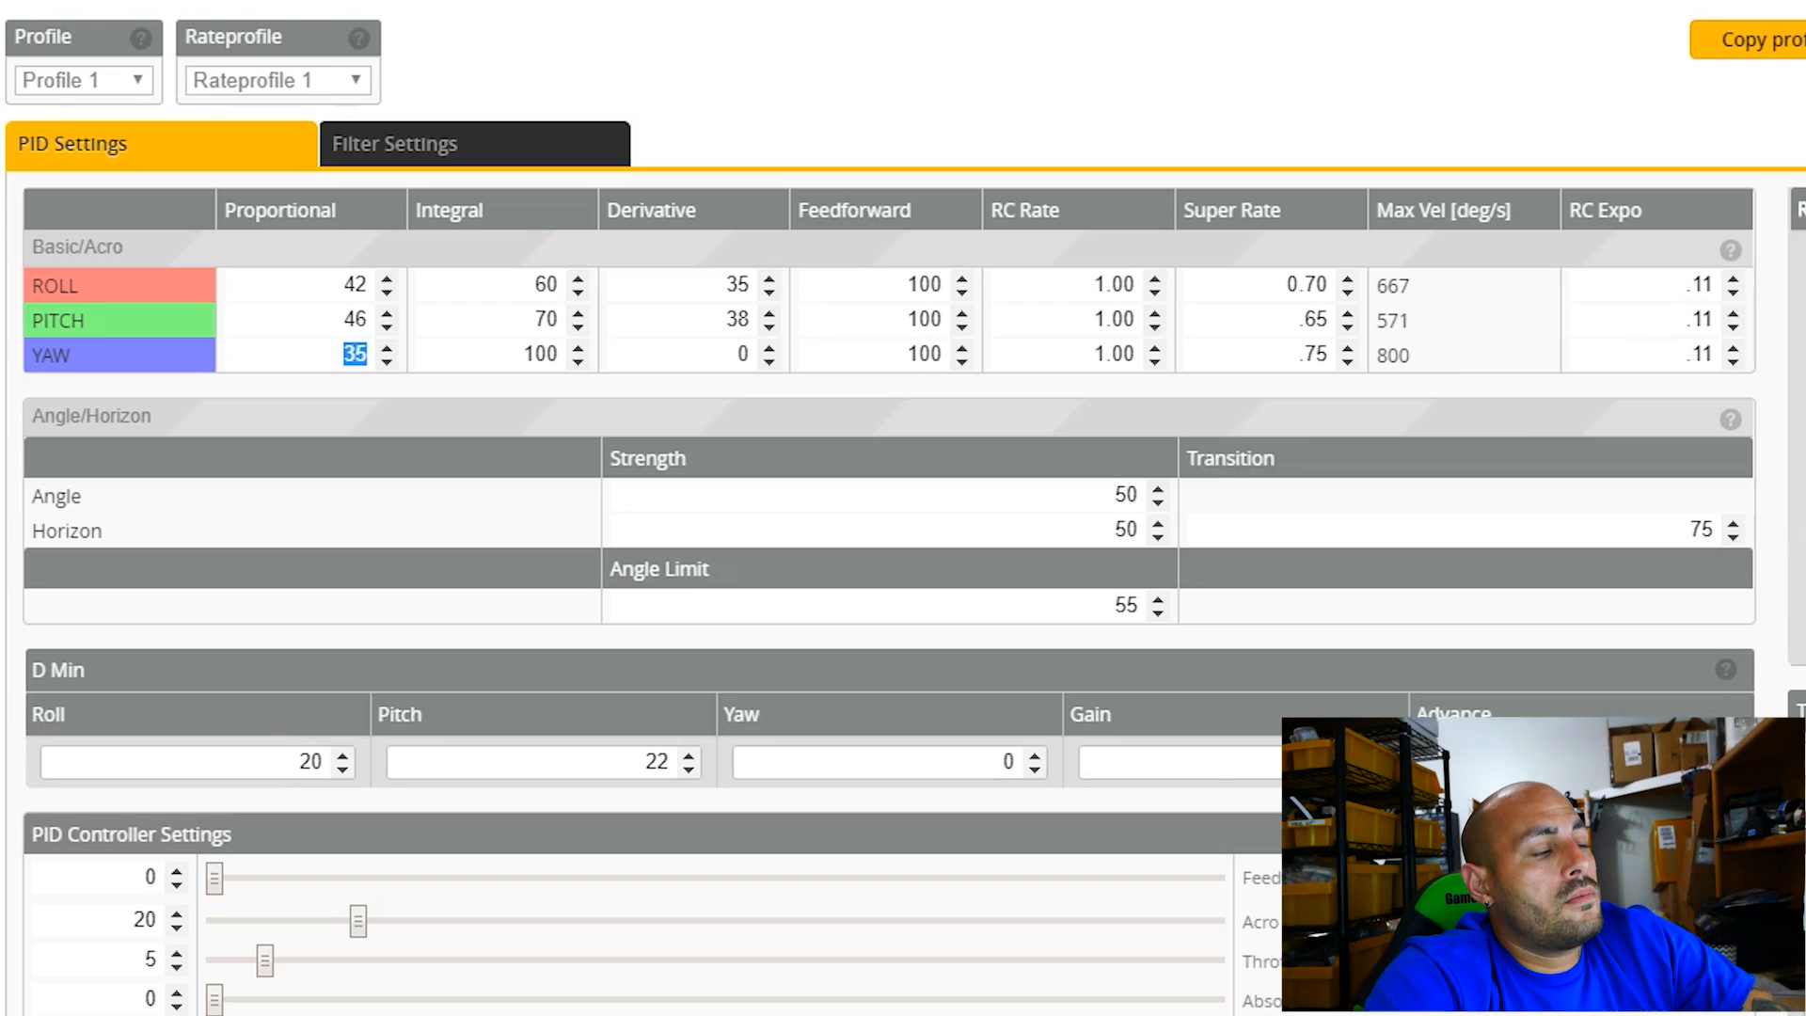
scroll(1638, 694, "down", 8)
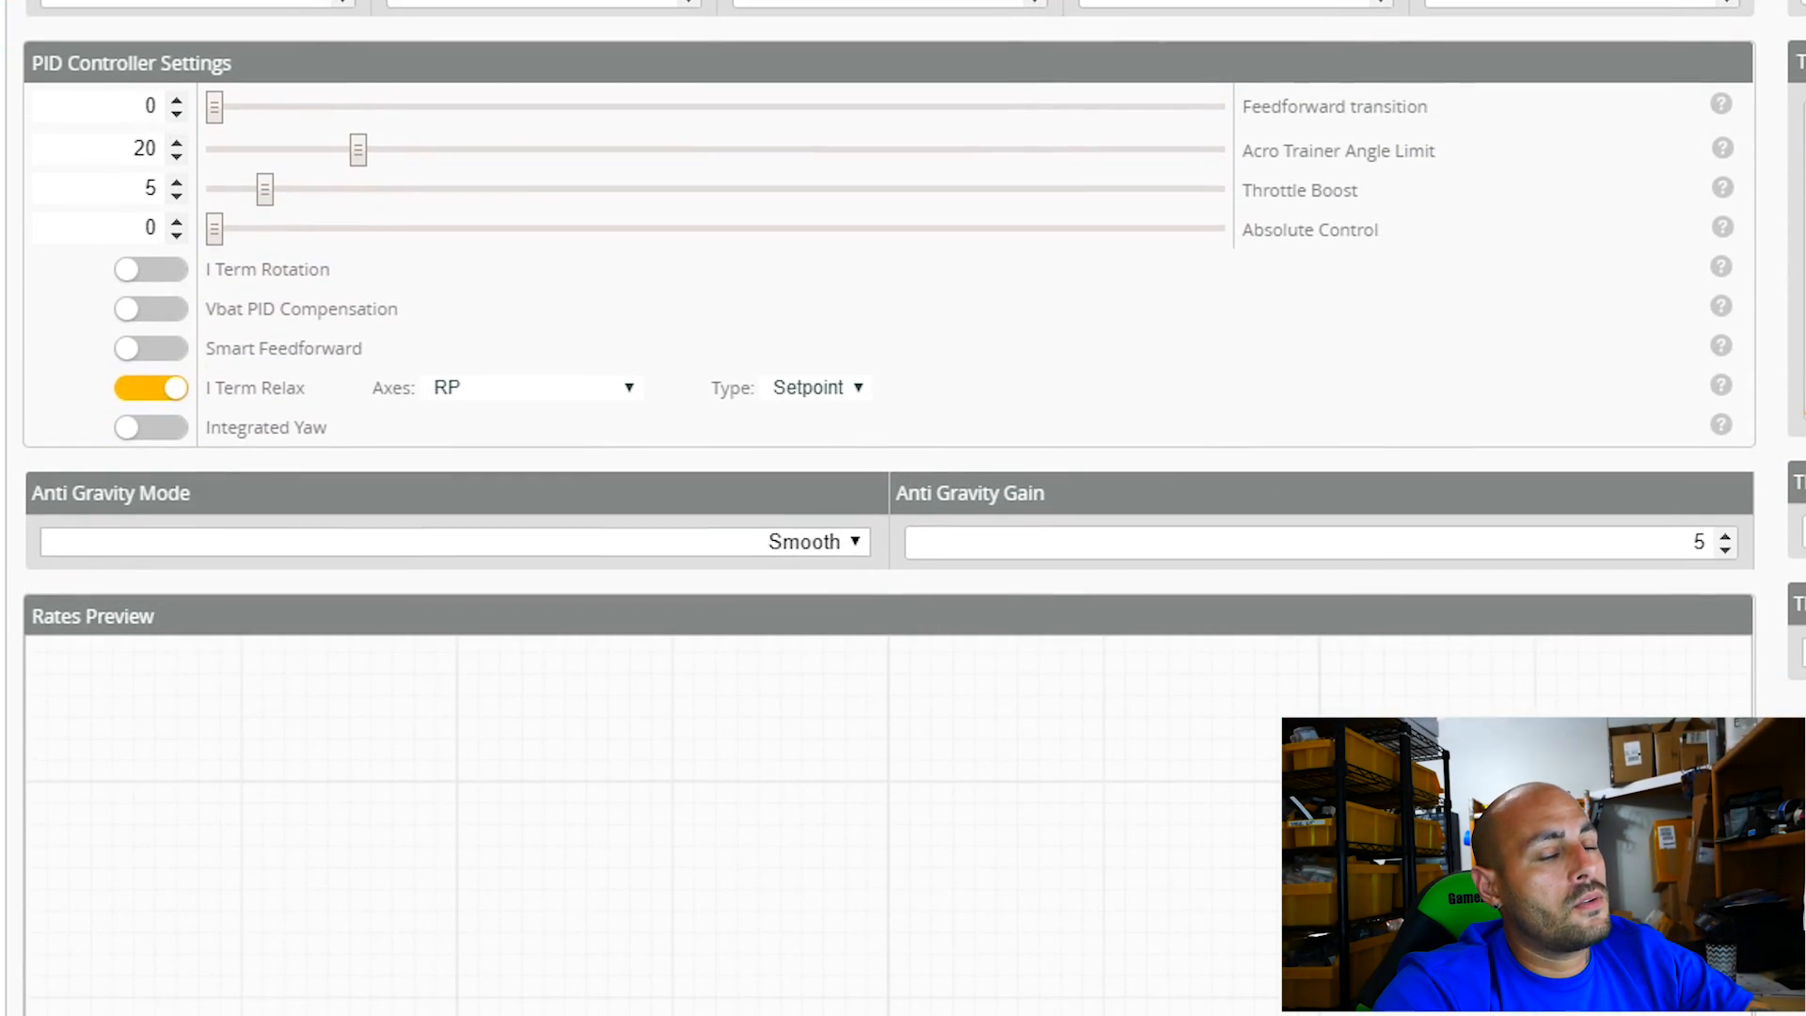
scroll(1638, 694, "up", 8)
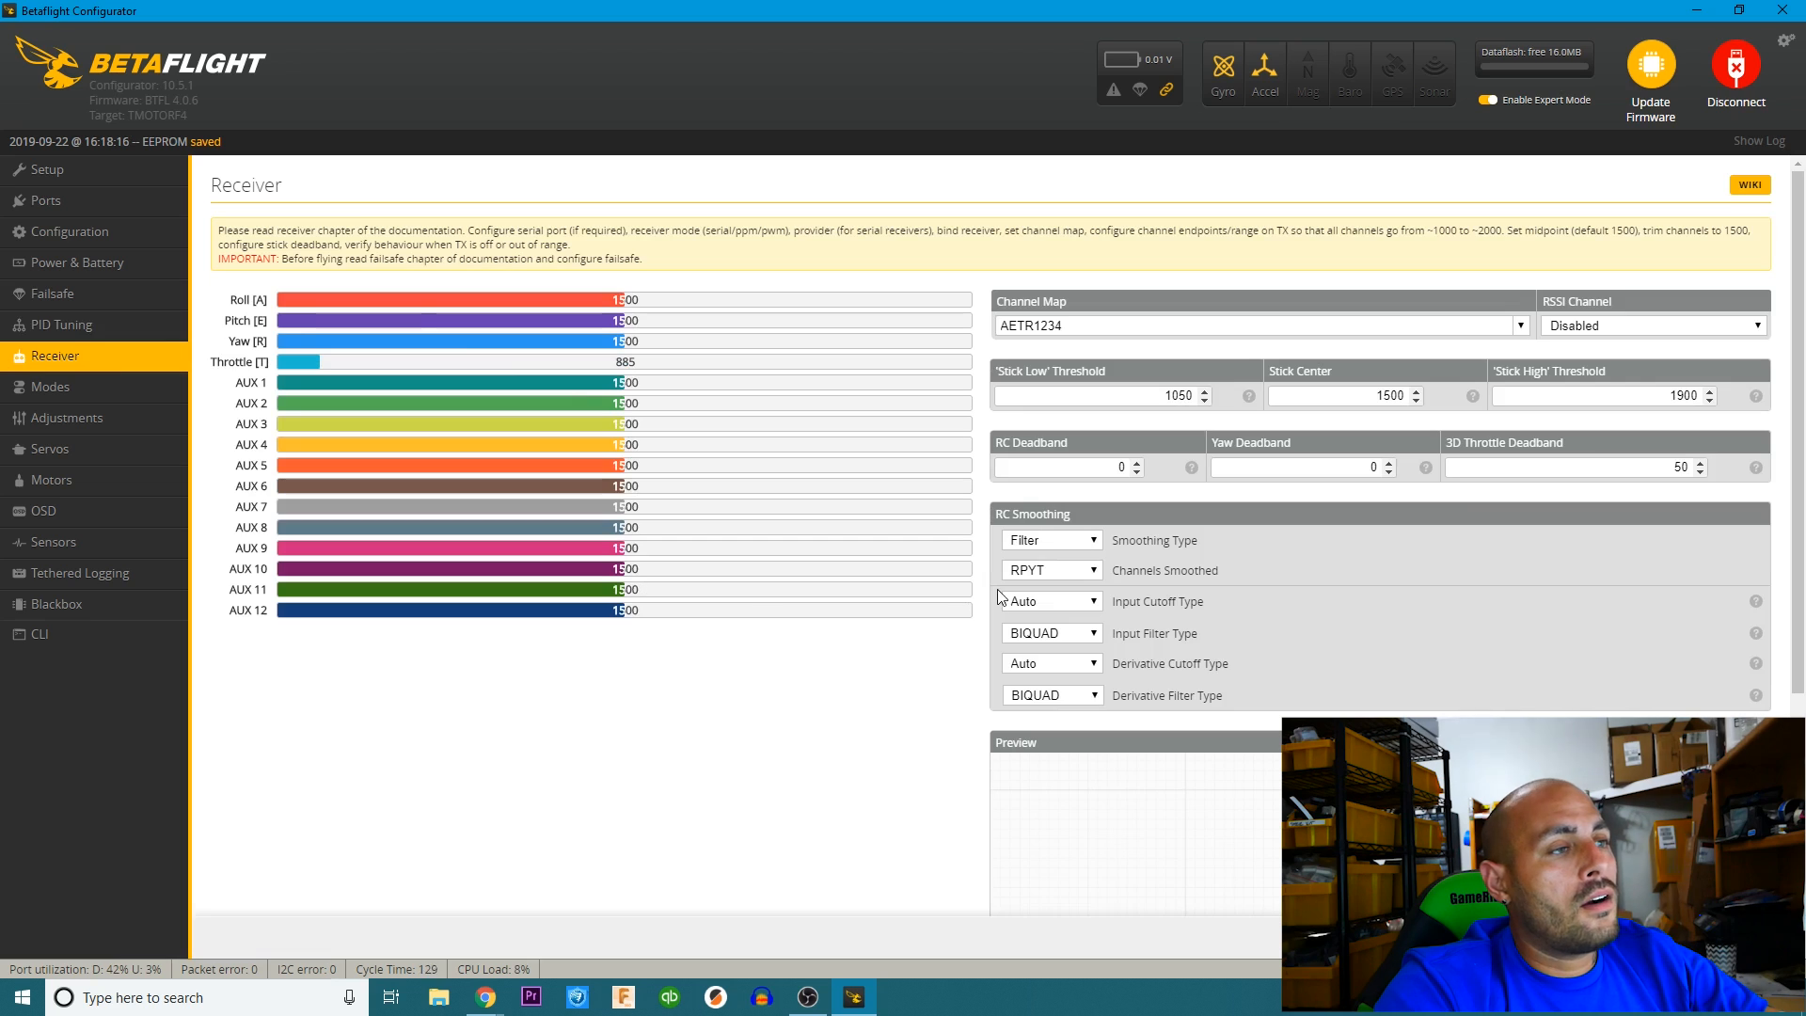
Change the receiver's channel map to Spektrum / Graupner / JR (TAER1234) and save the receiver settings.
scroll(971, 664, "down", 2)
scroll(956, 665, "up", 2)
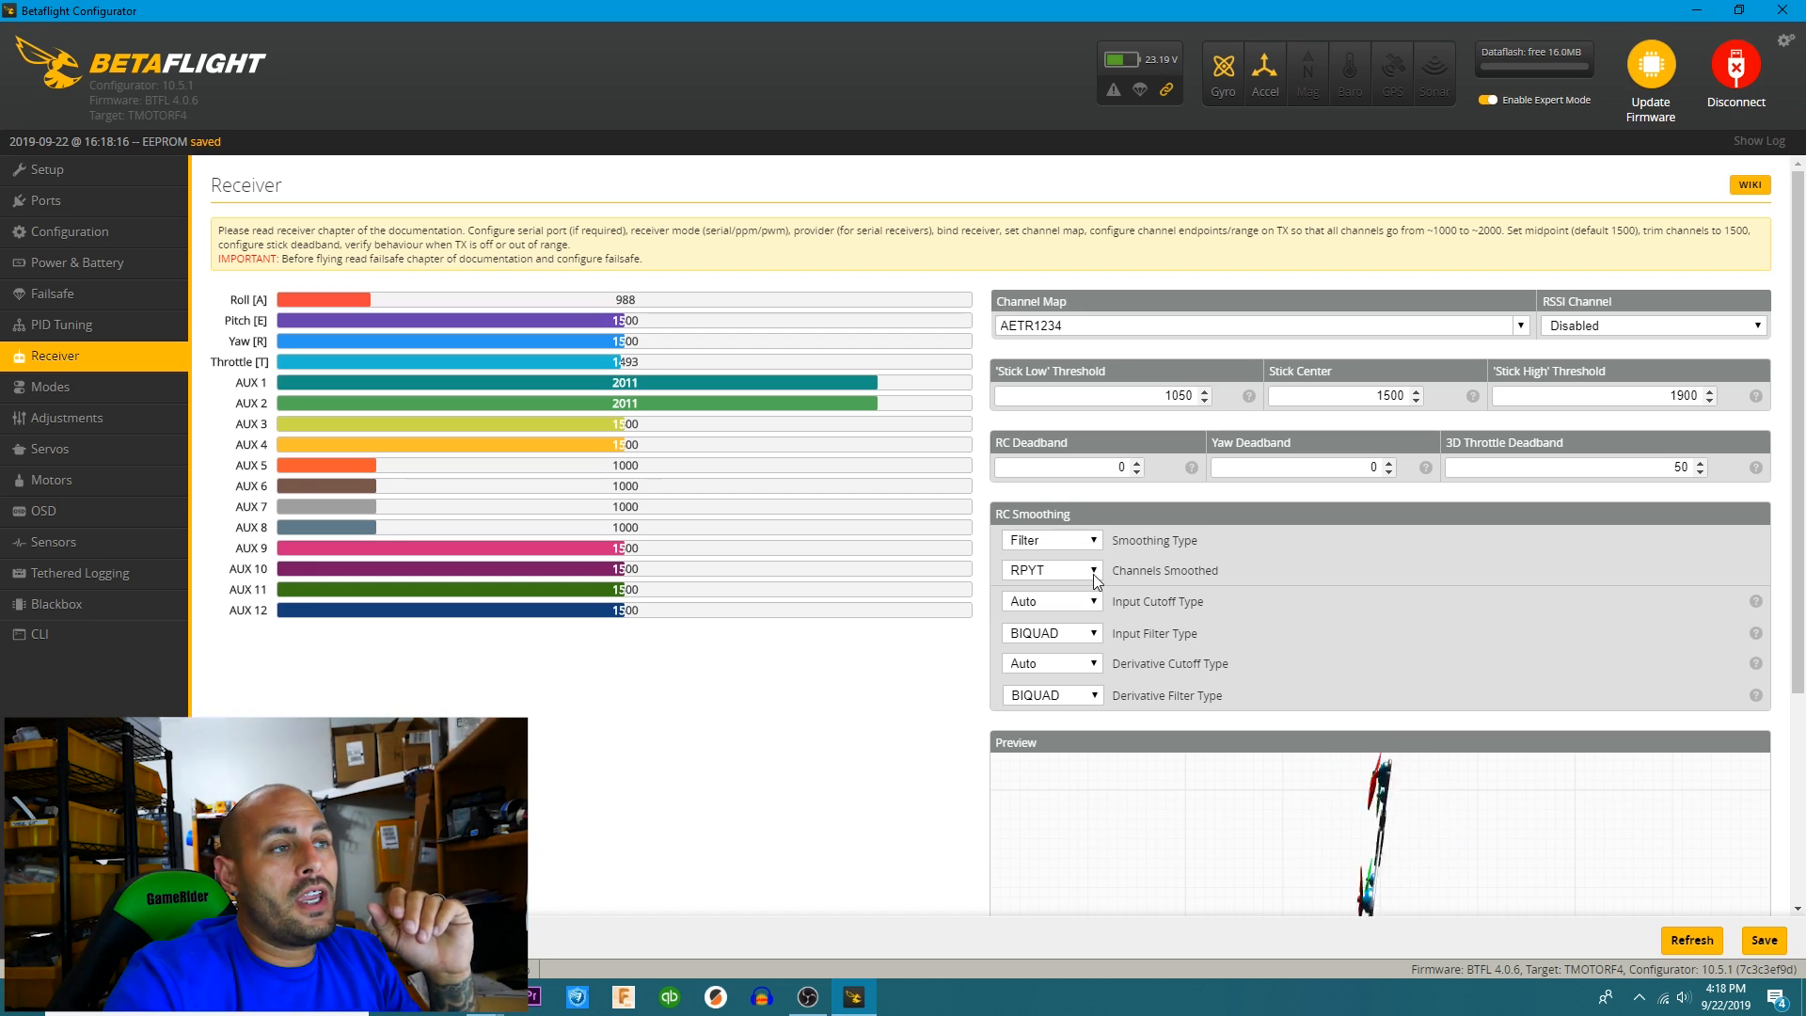
left_click(1520, 325)
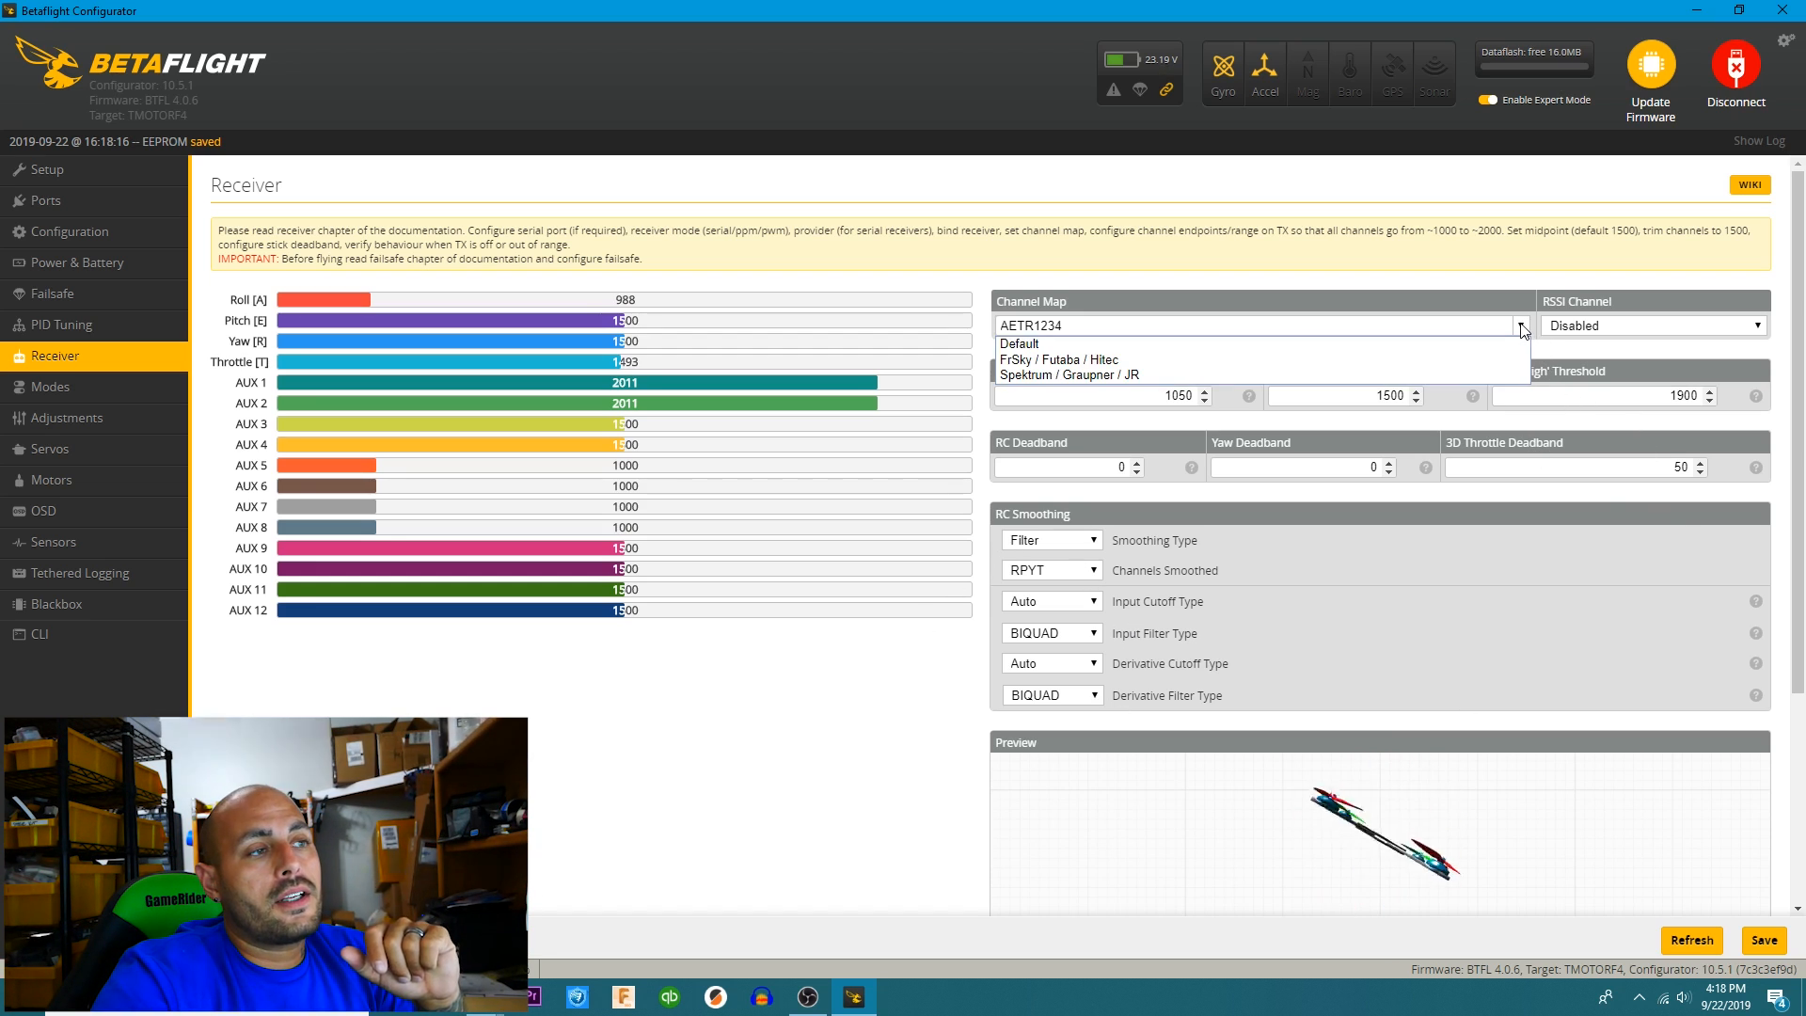
left_click(1075, 372)
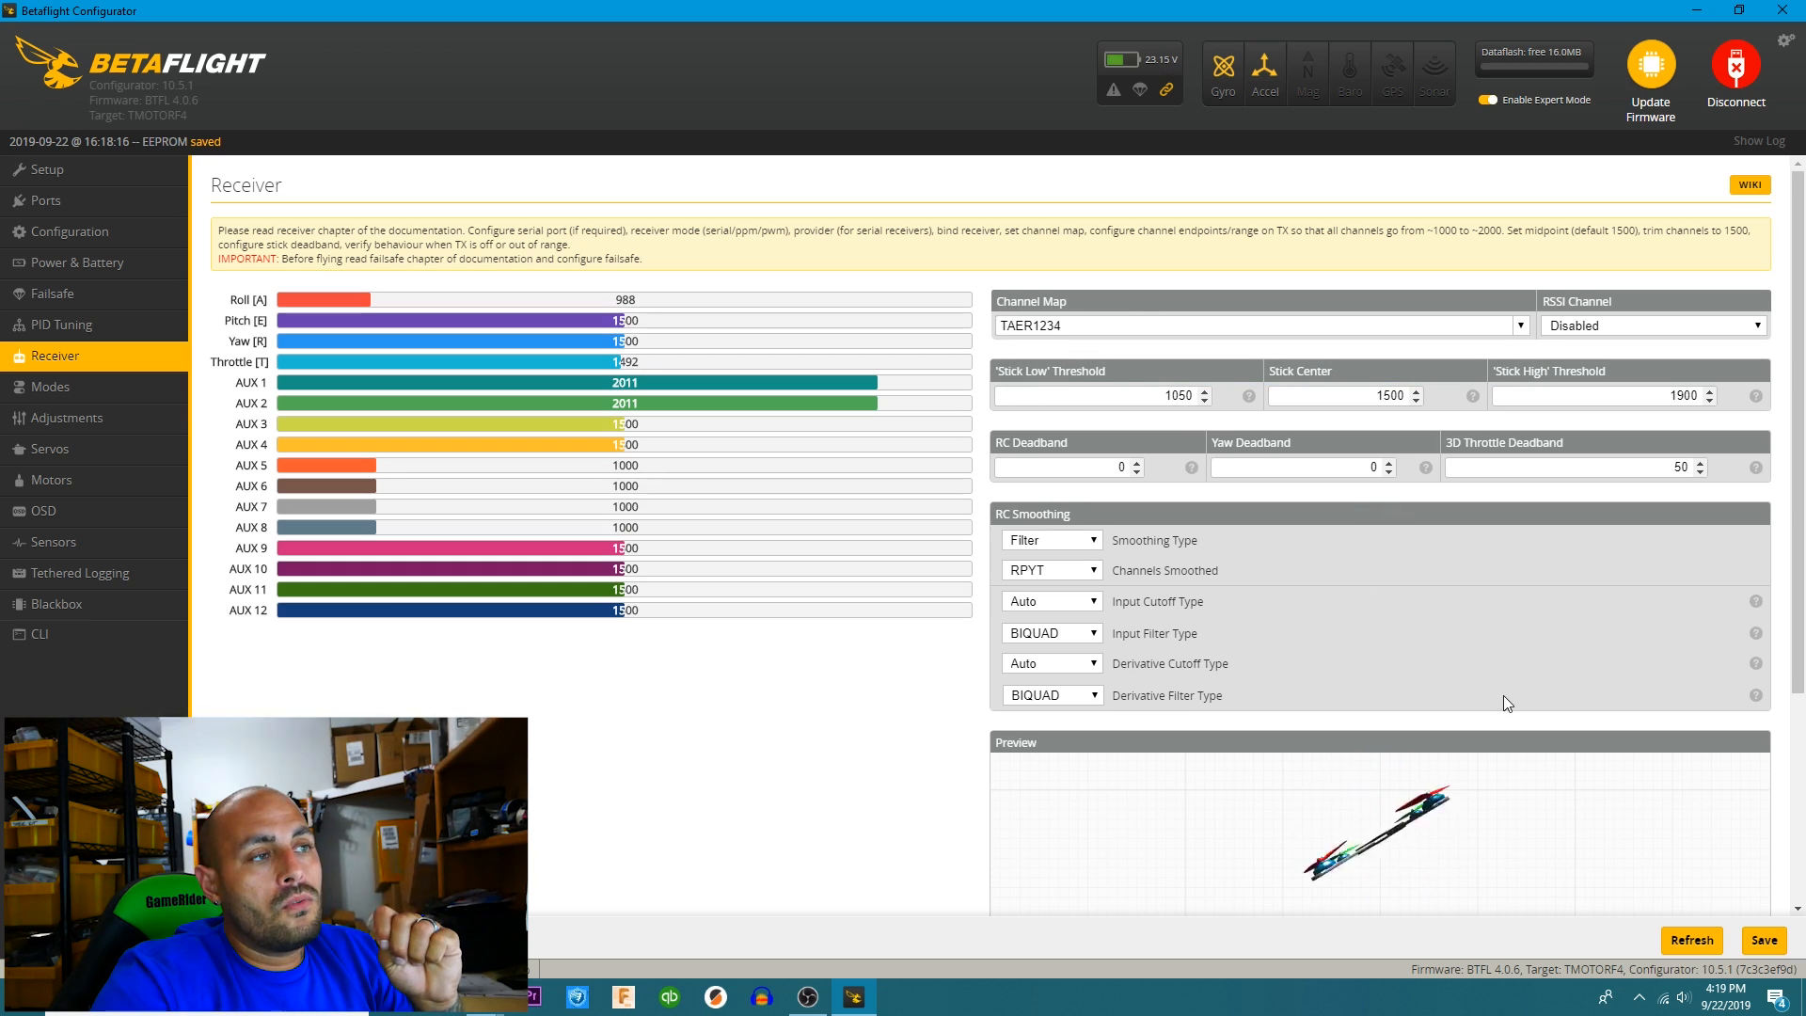
left_click(1767, 943)
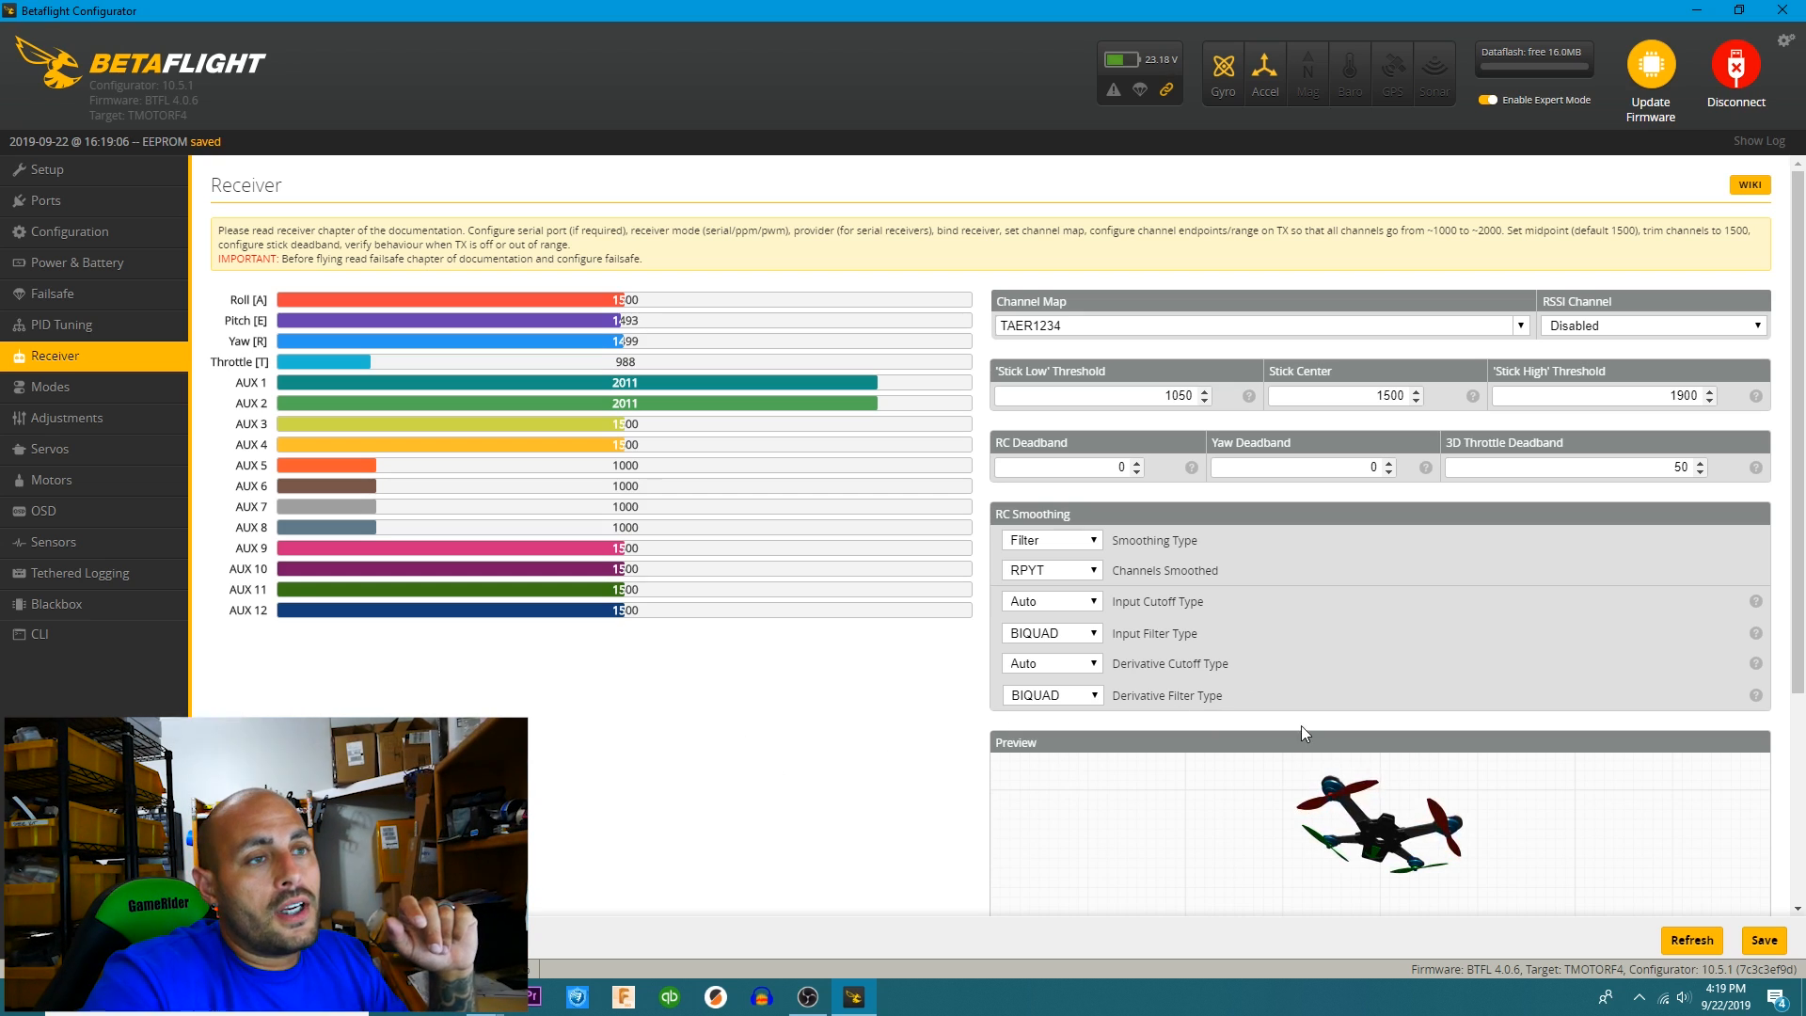
left_click(1764, 939)
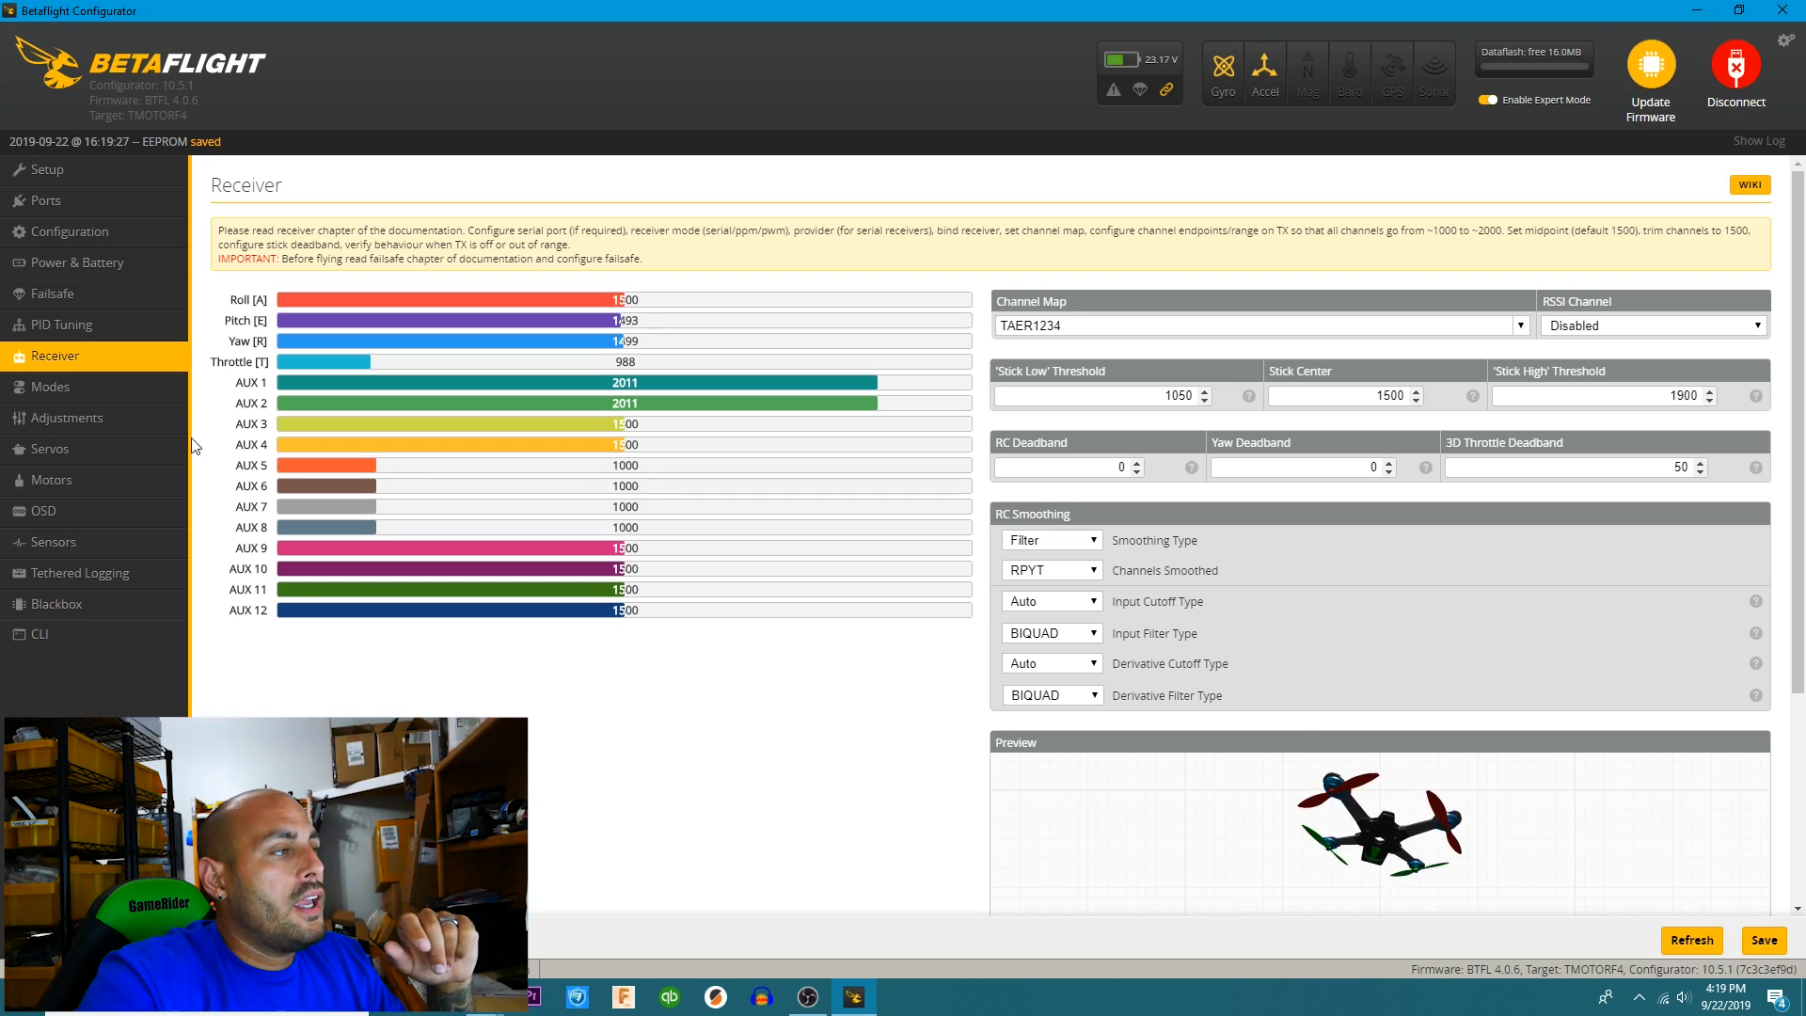
In the modes setup, add an activation range for ARM on AUX 1 from 900 to 1300.
left_click(101, 389)
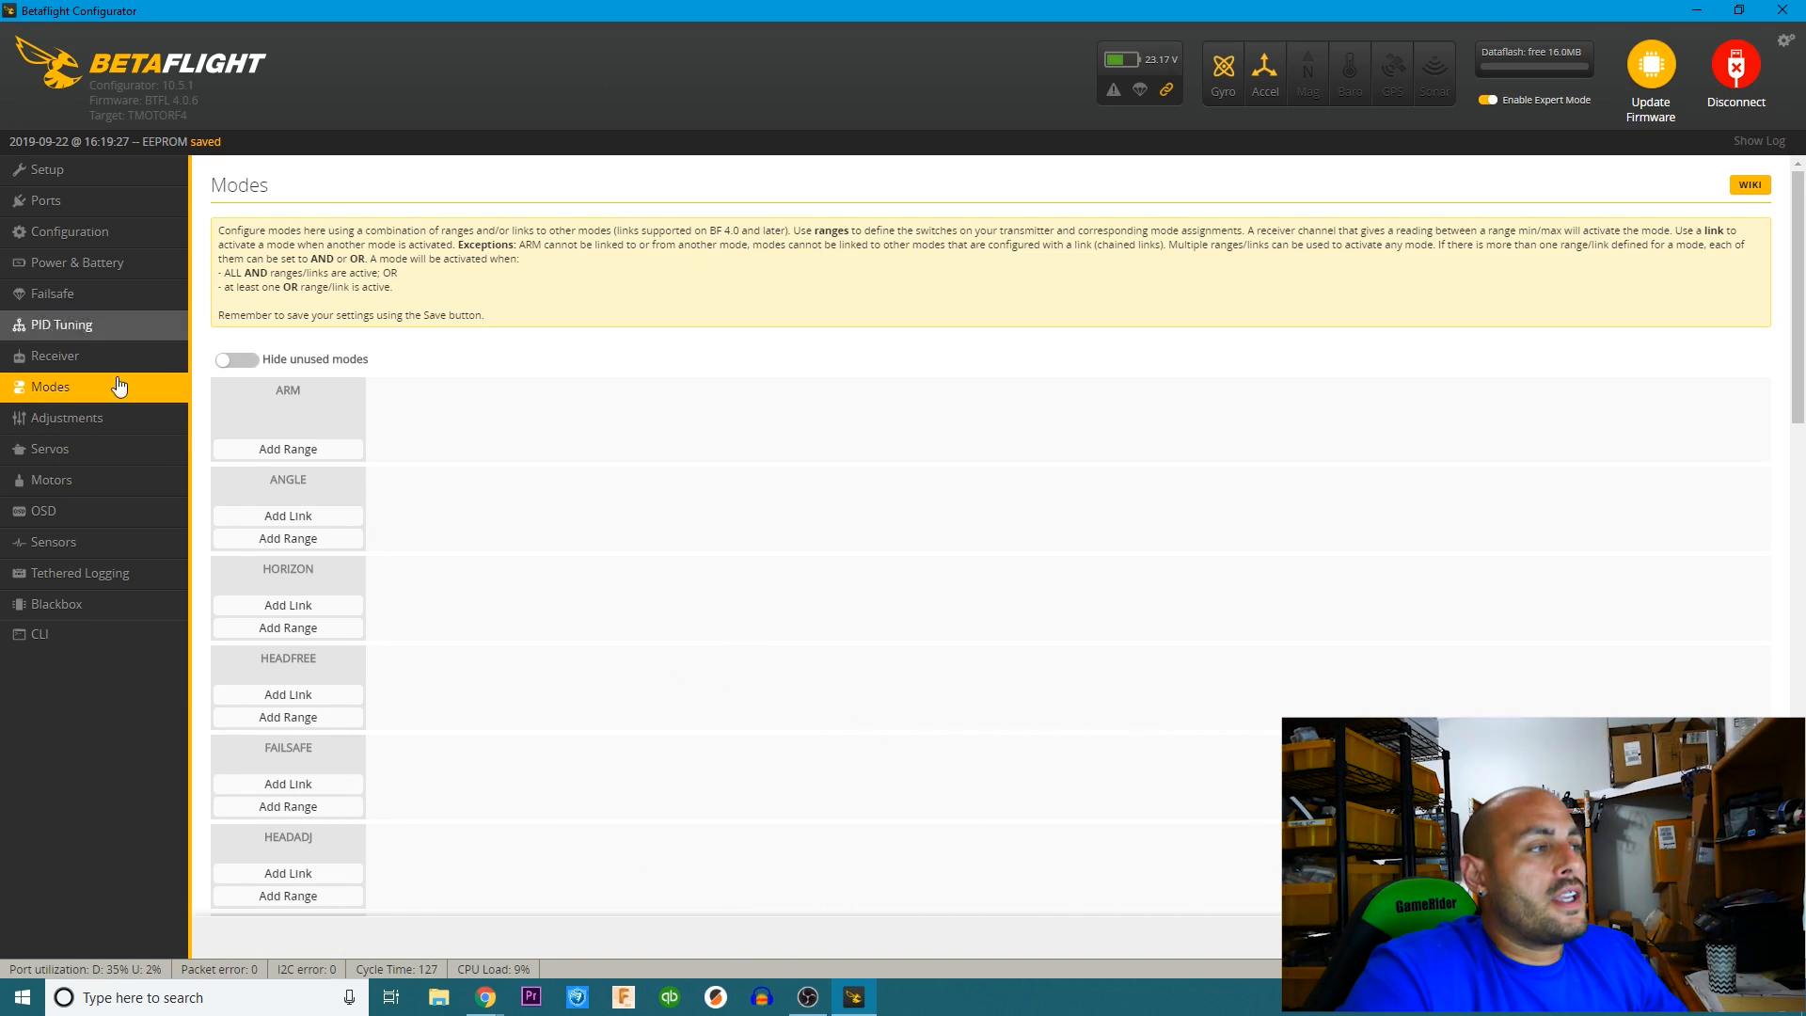
left_click(291, 450)
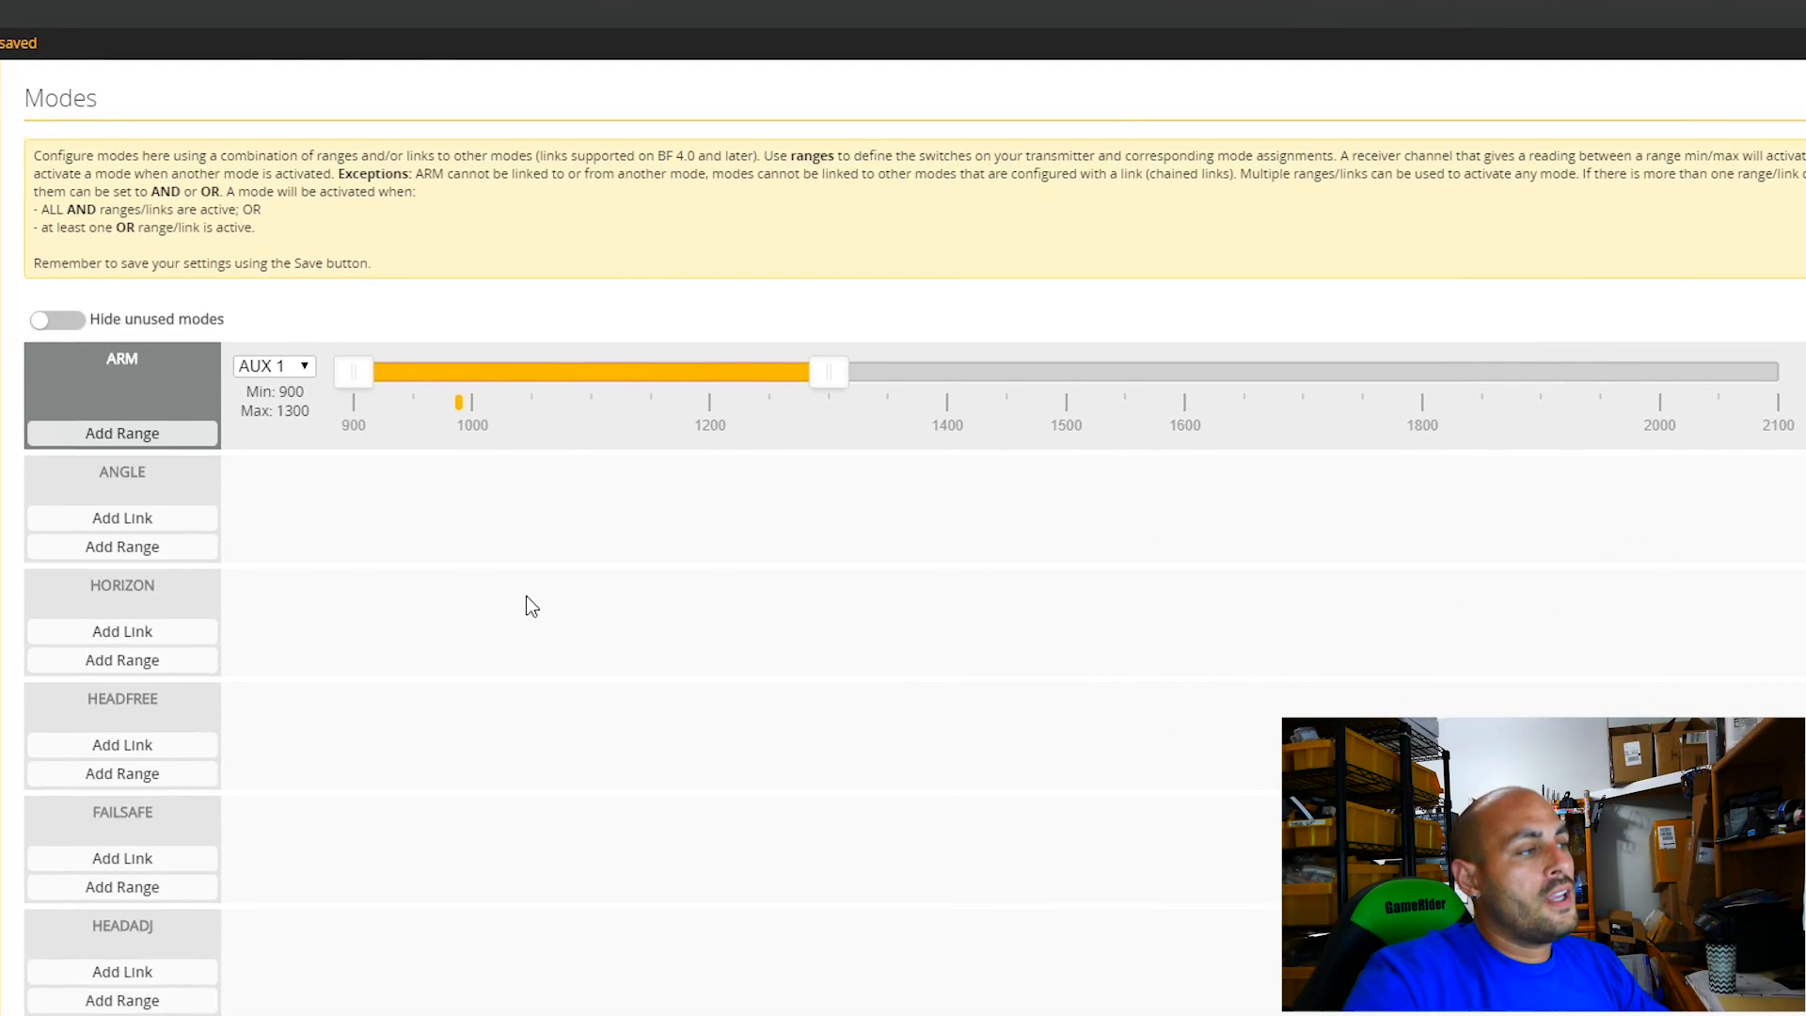
scroll(527, 605, "down", 4)
scroll(516, 455, "up", 2)
Add an activation range for FLIP OVER AFTER CRASH on AUX 2 and set it from 1700 to 2100.
scroll(508, 468, "down", 4)
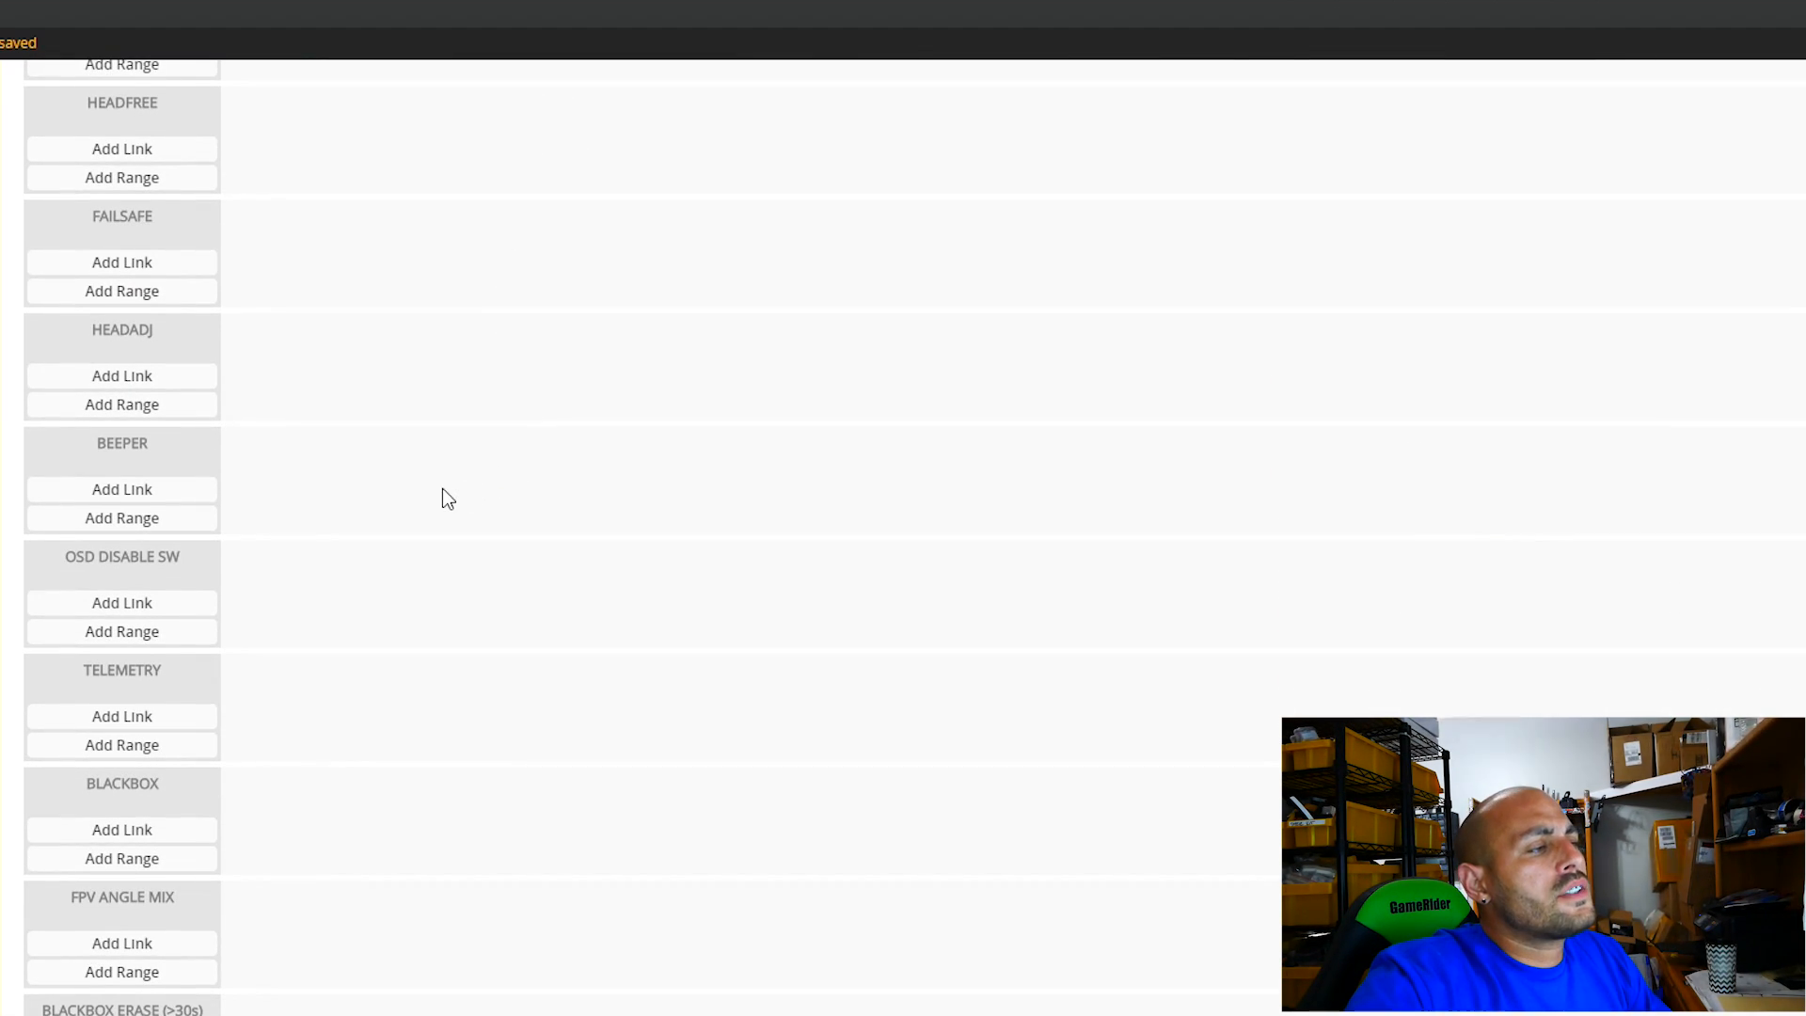
scroll(329, 564, "down", 8)
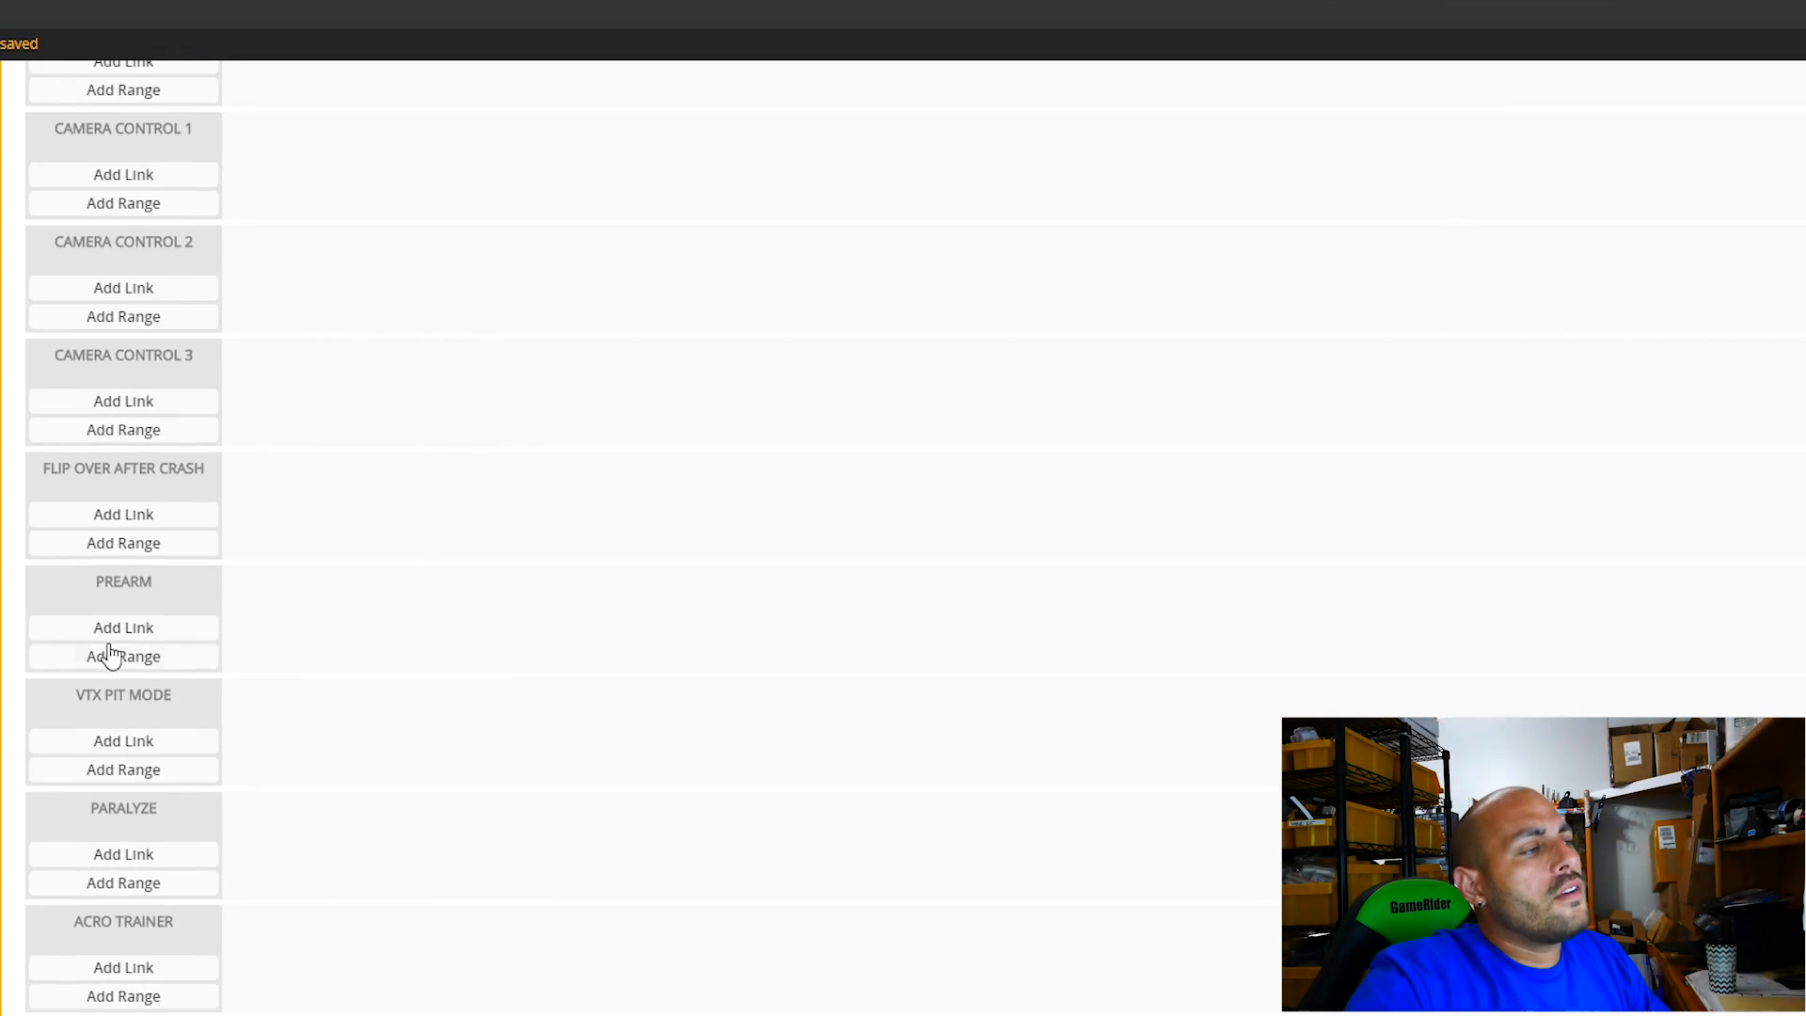
left_click(156, 545)
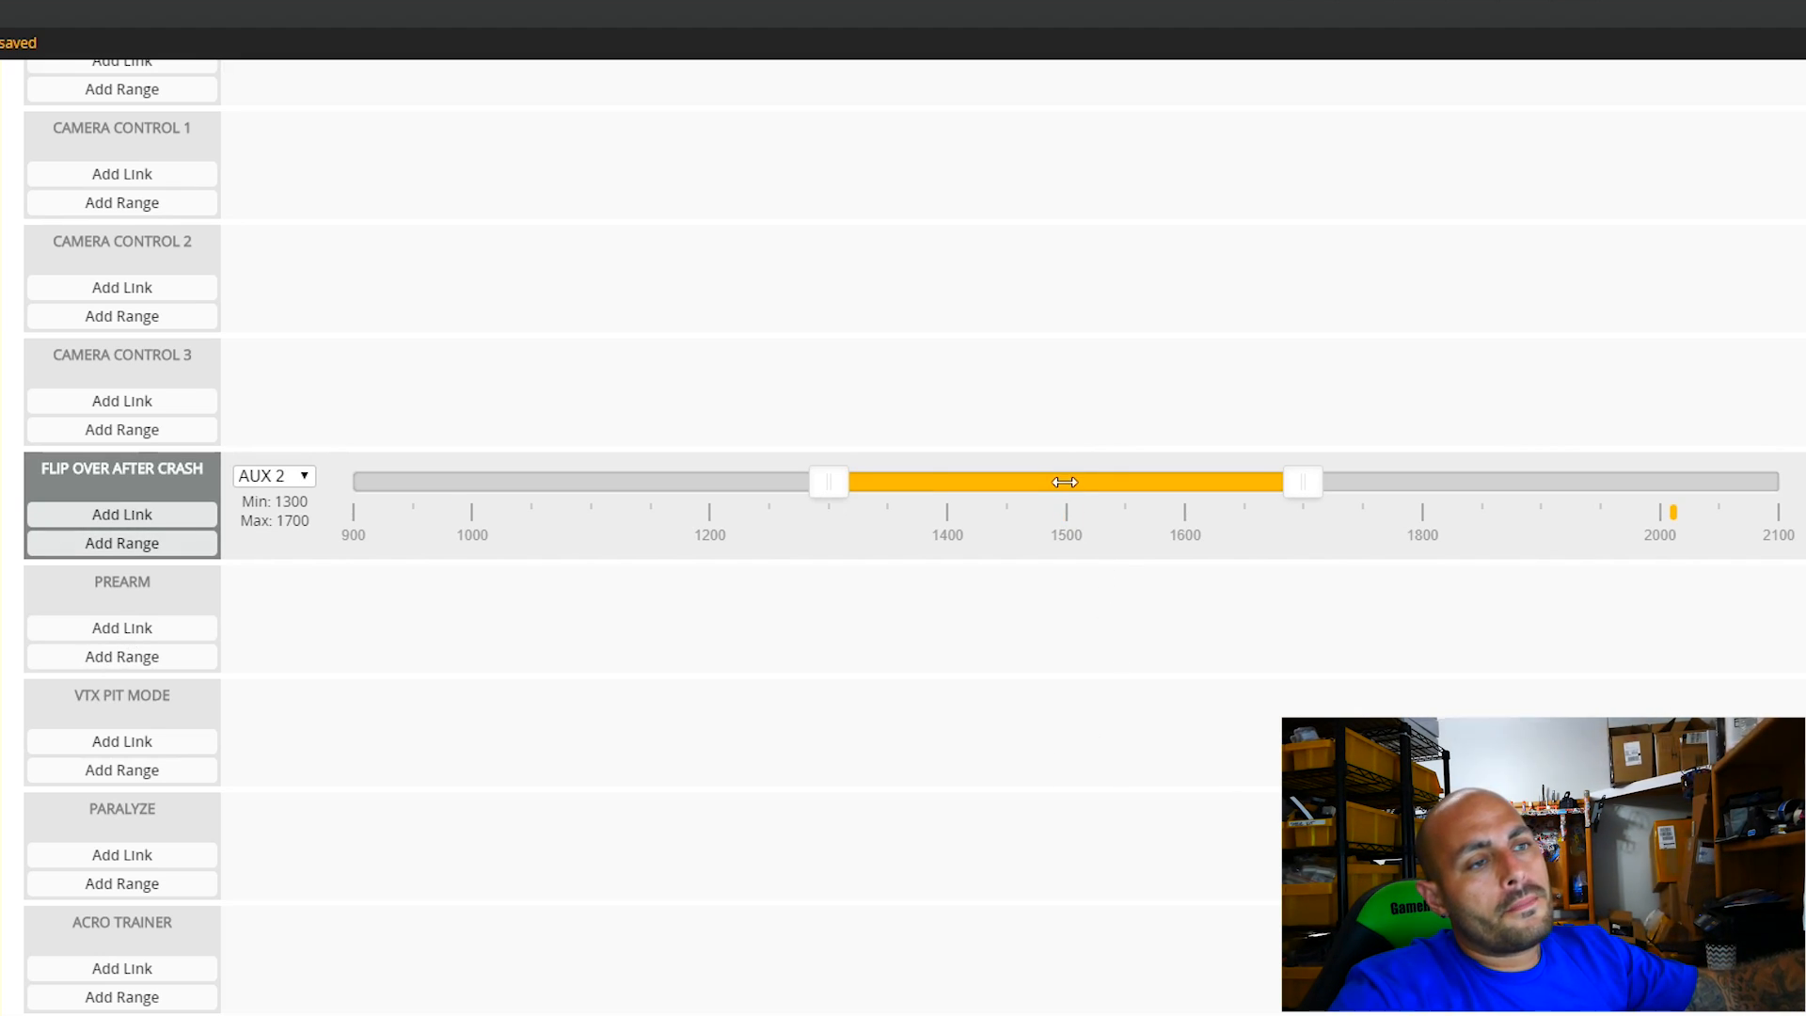
left_click_drag(1064, 482, 1540, 482)
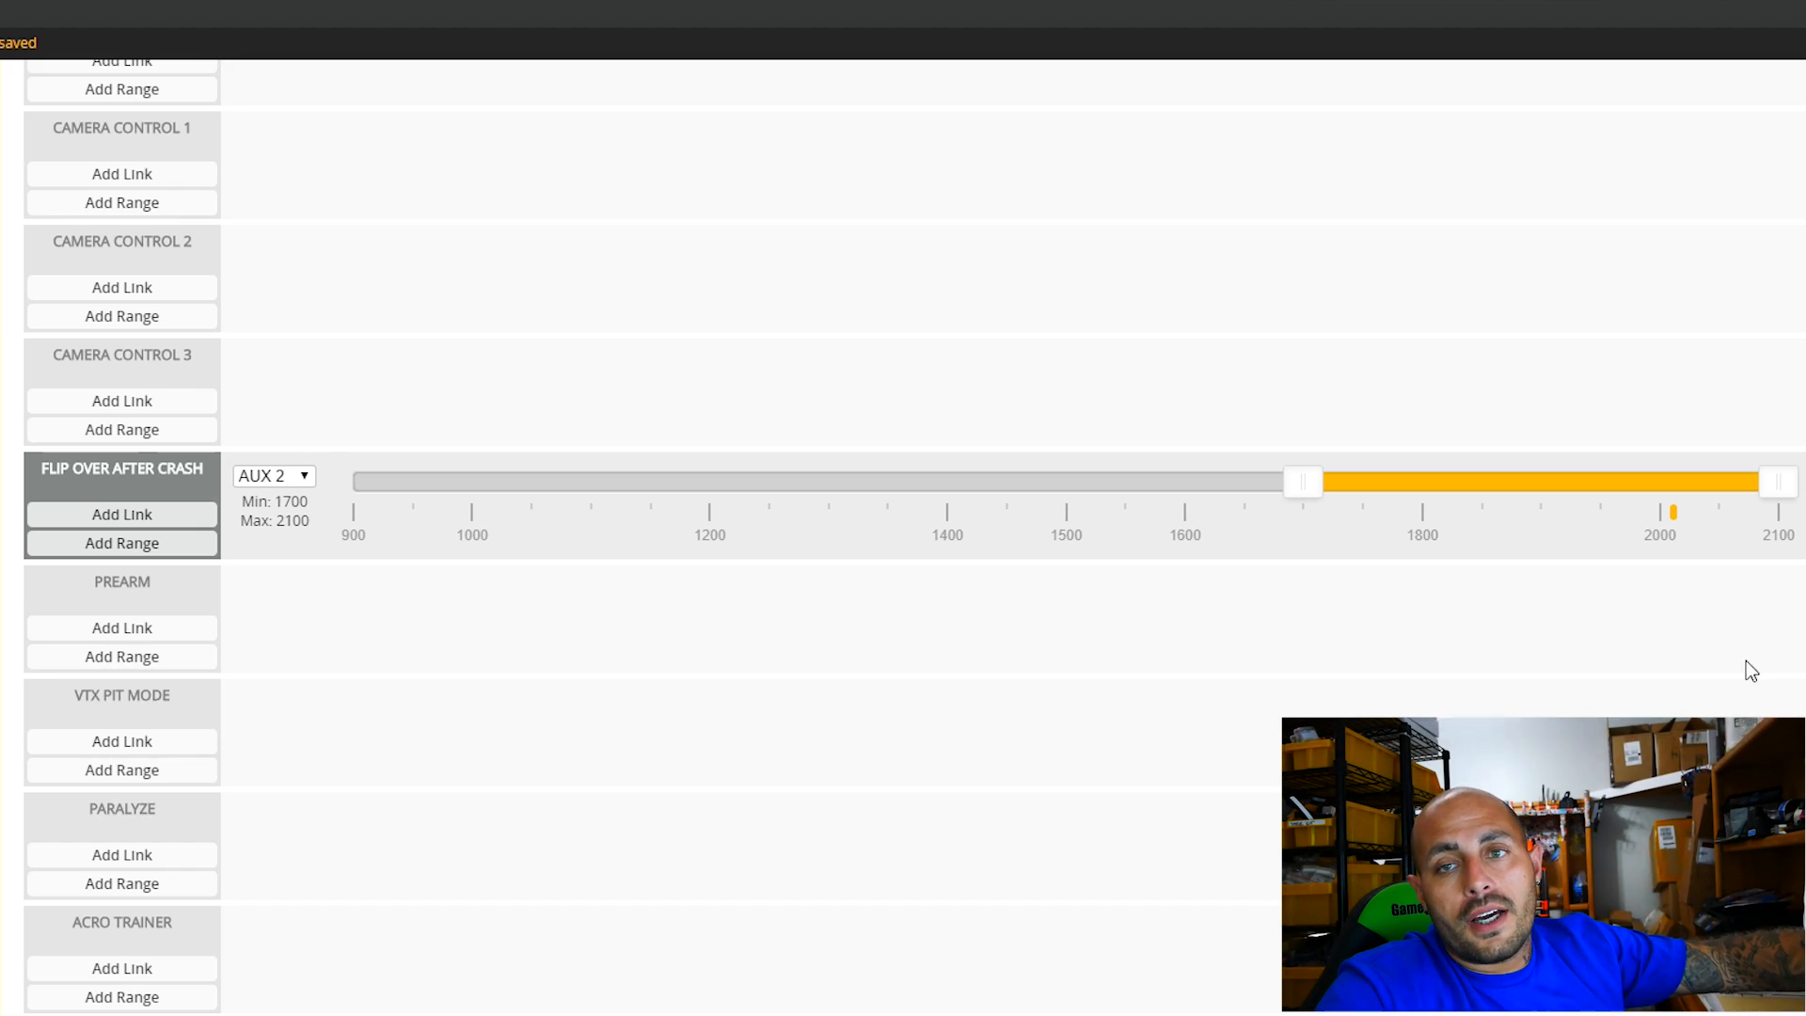
Enable motor test mode for the propeller-free quad and briefly spin all motors with the master control to check their directions.
scroll(1798, 655, "down", 3)
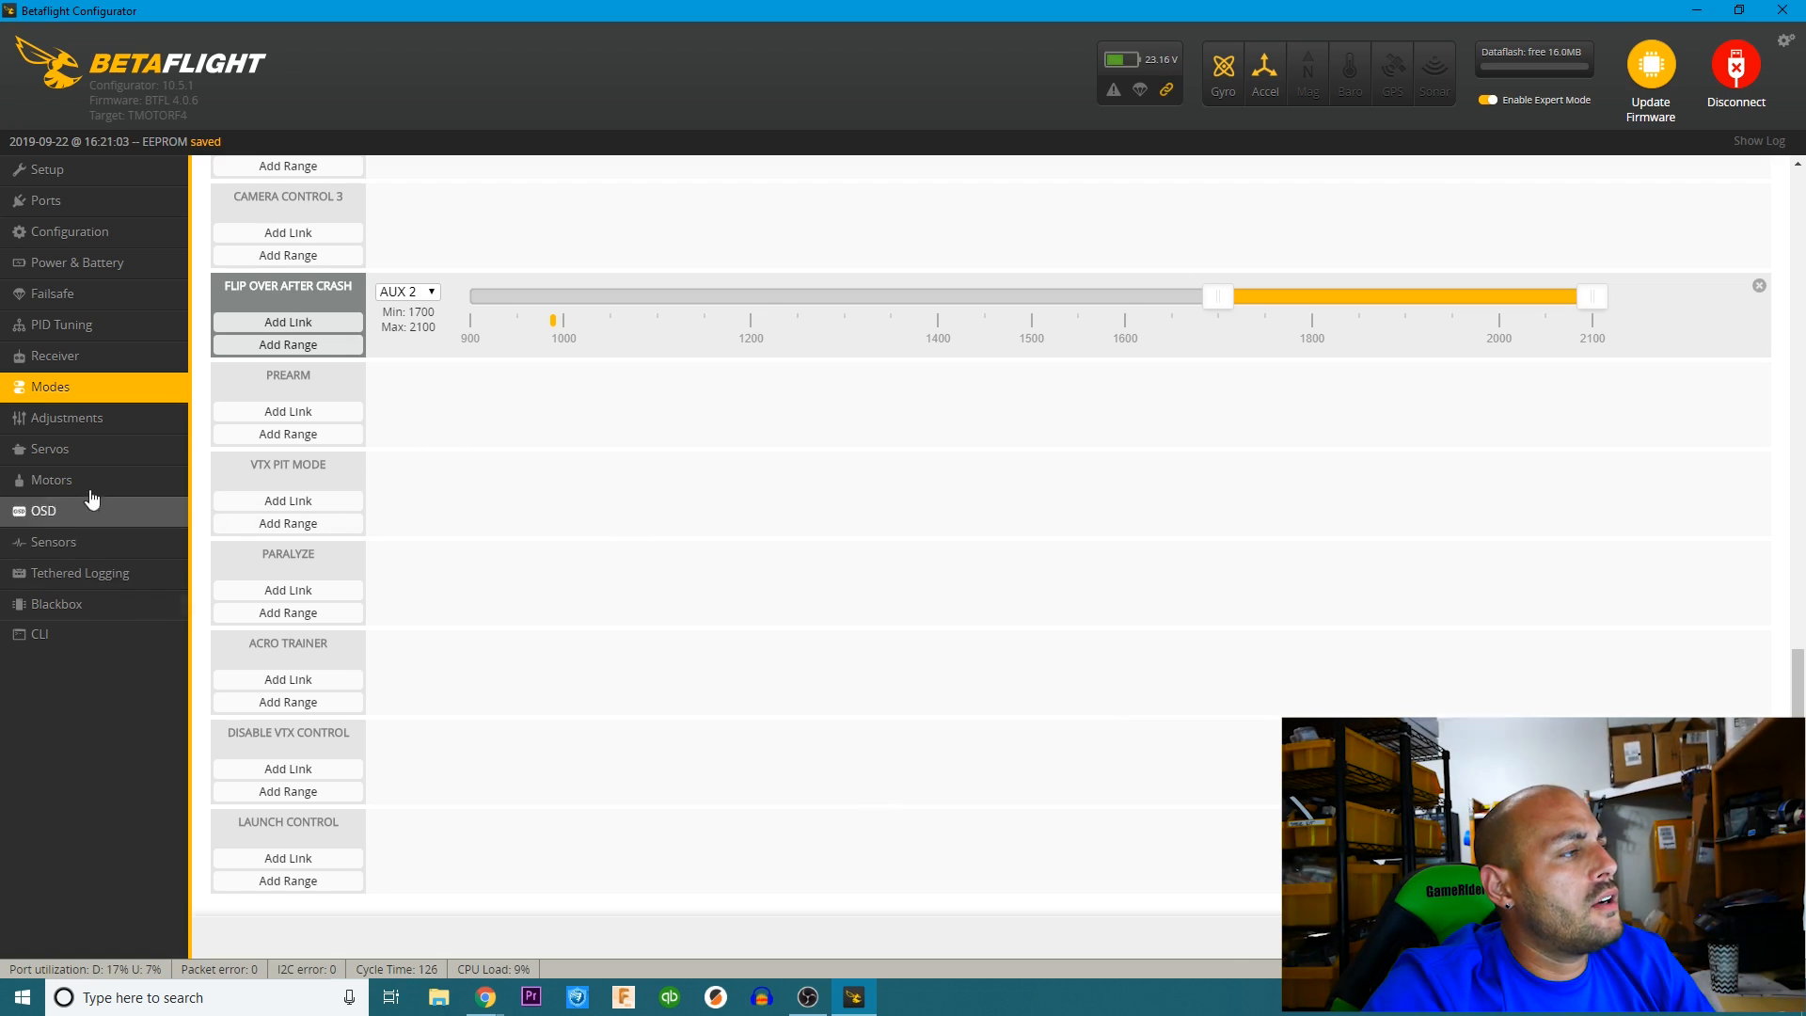
left_click(83, 490)
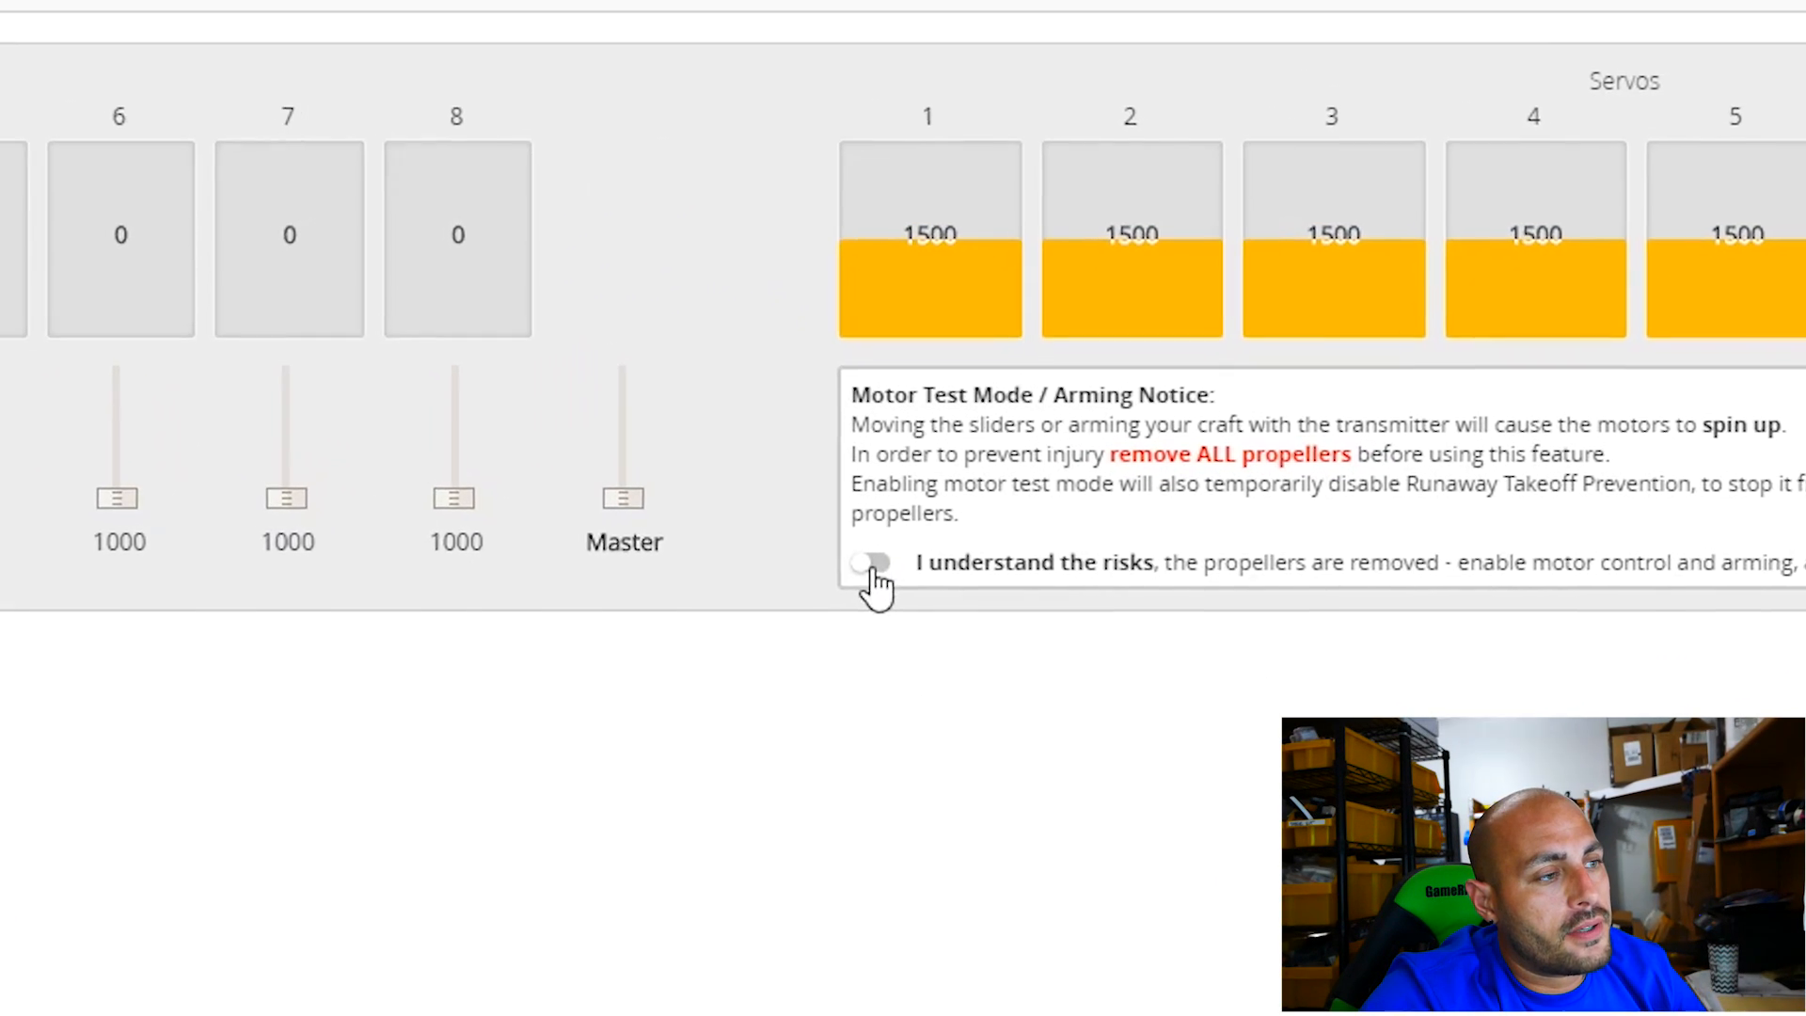
left_click(1023, 644)
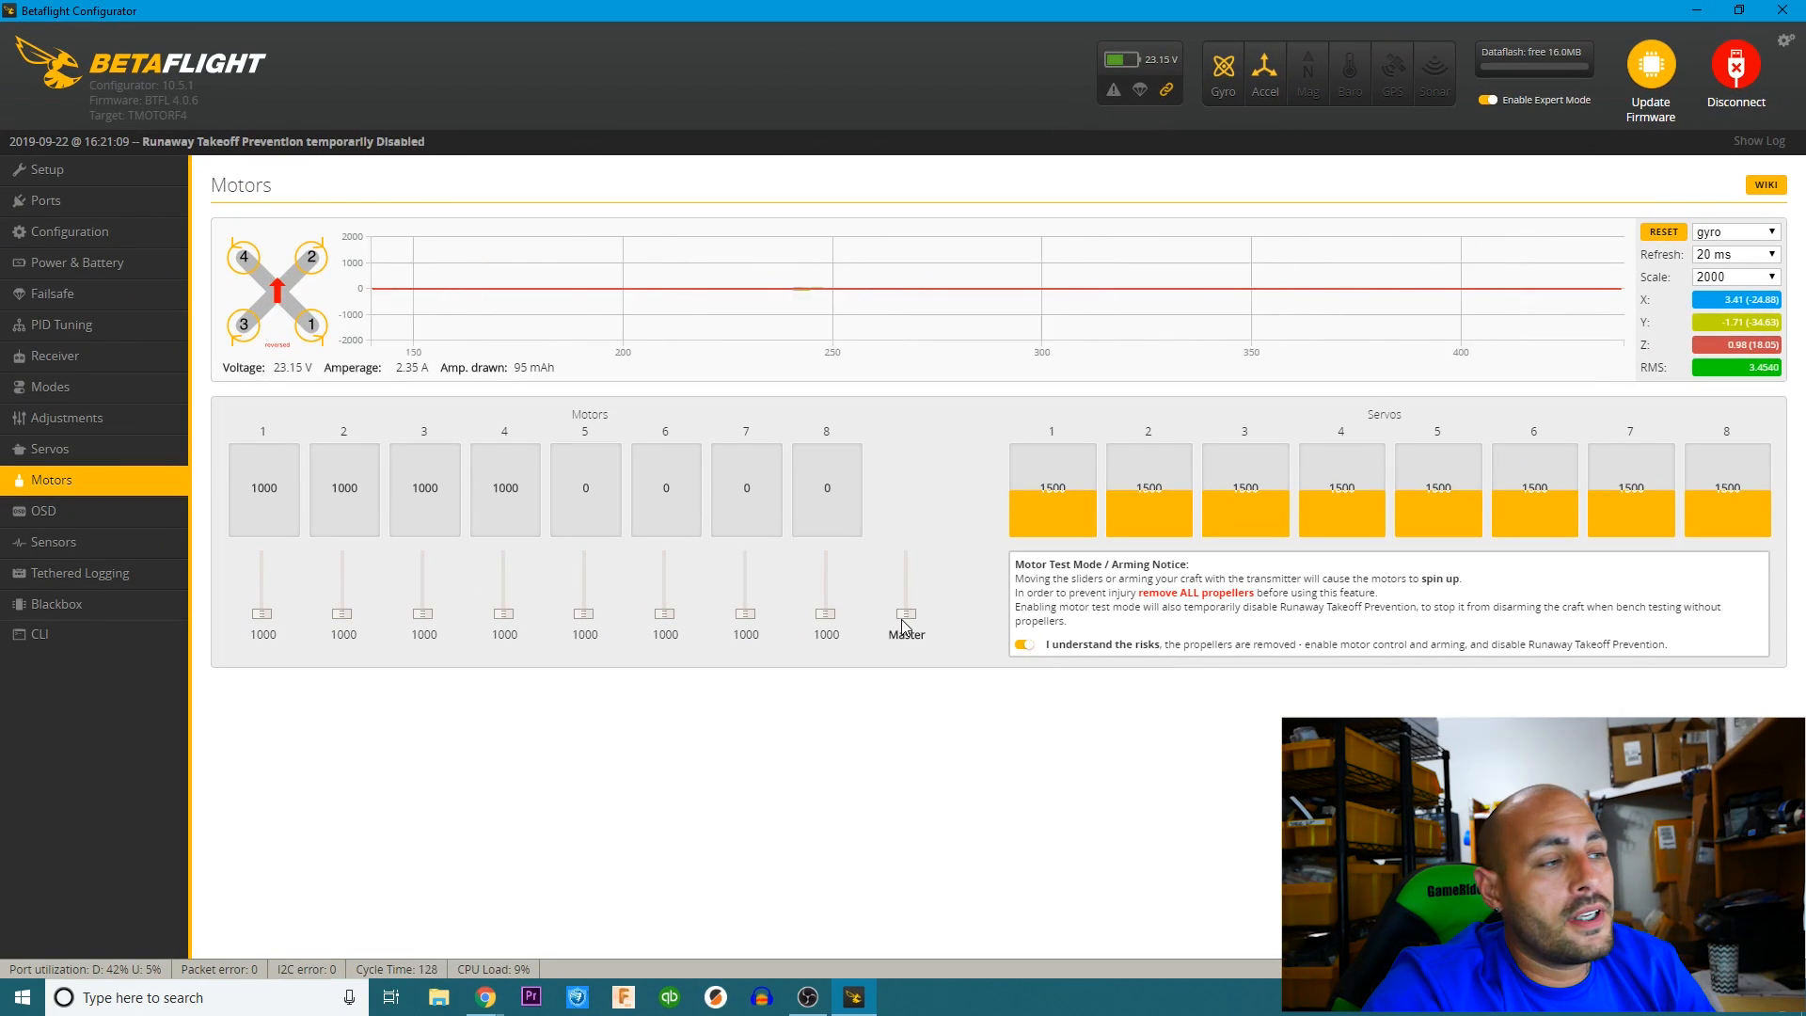
left_click_drag(902, 621, 906, 613)
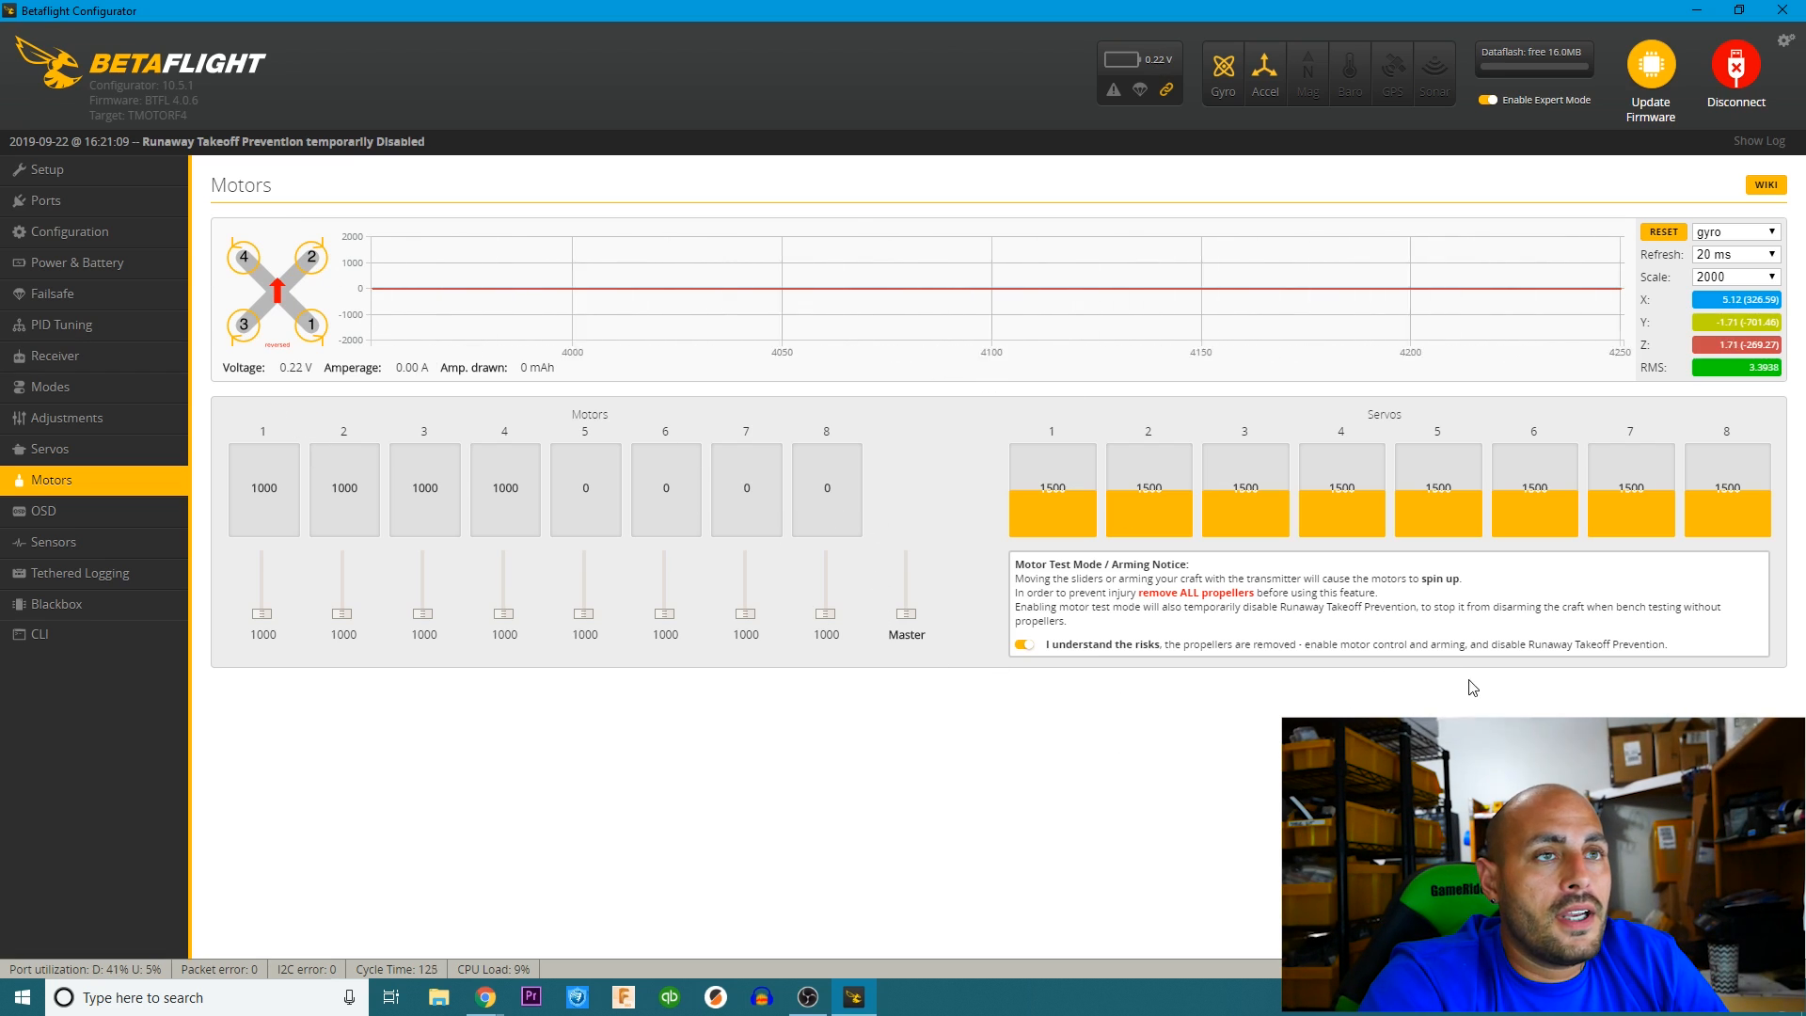
Disconnect the flight controller from the configurator and launch BLHeliSuite32.
left_click(1738, 72)
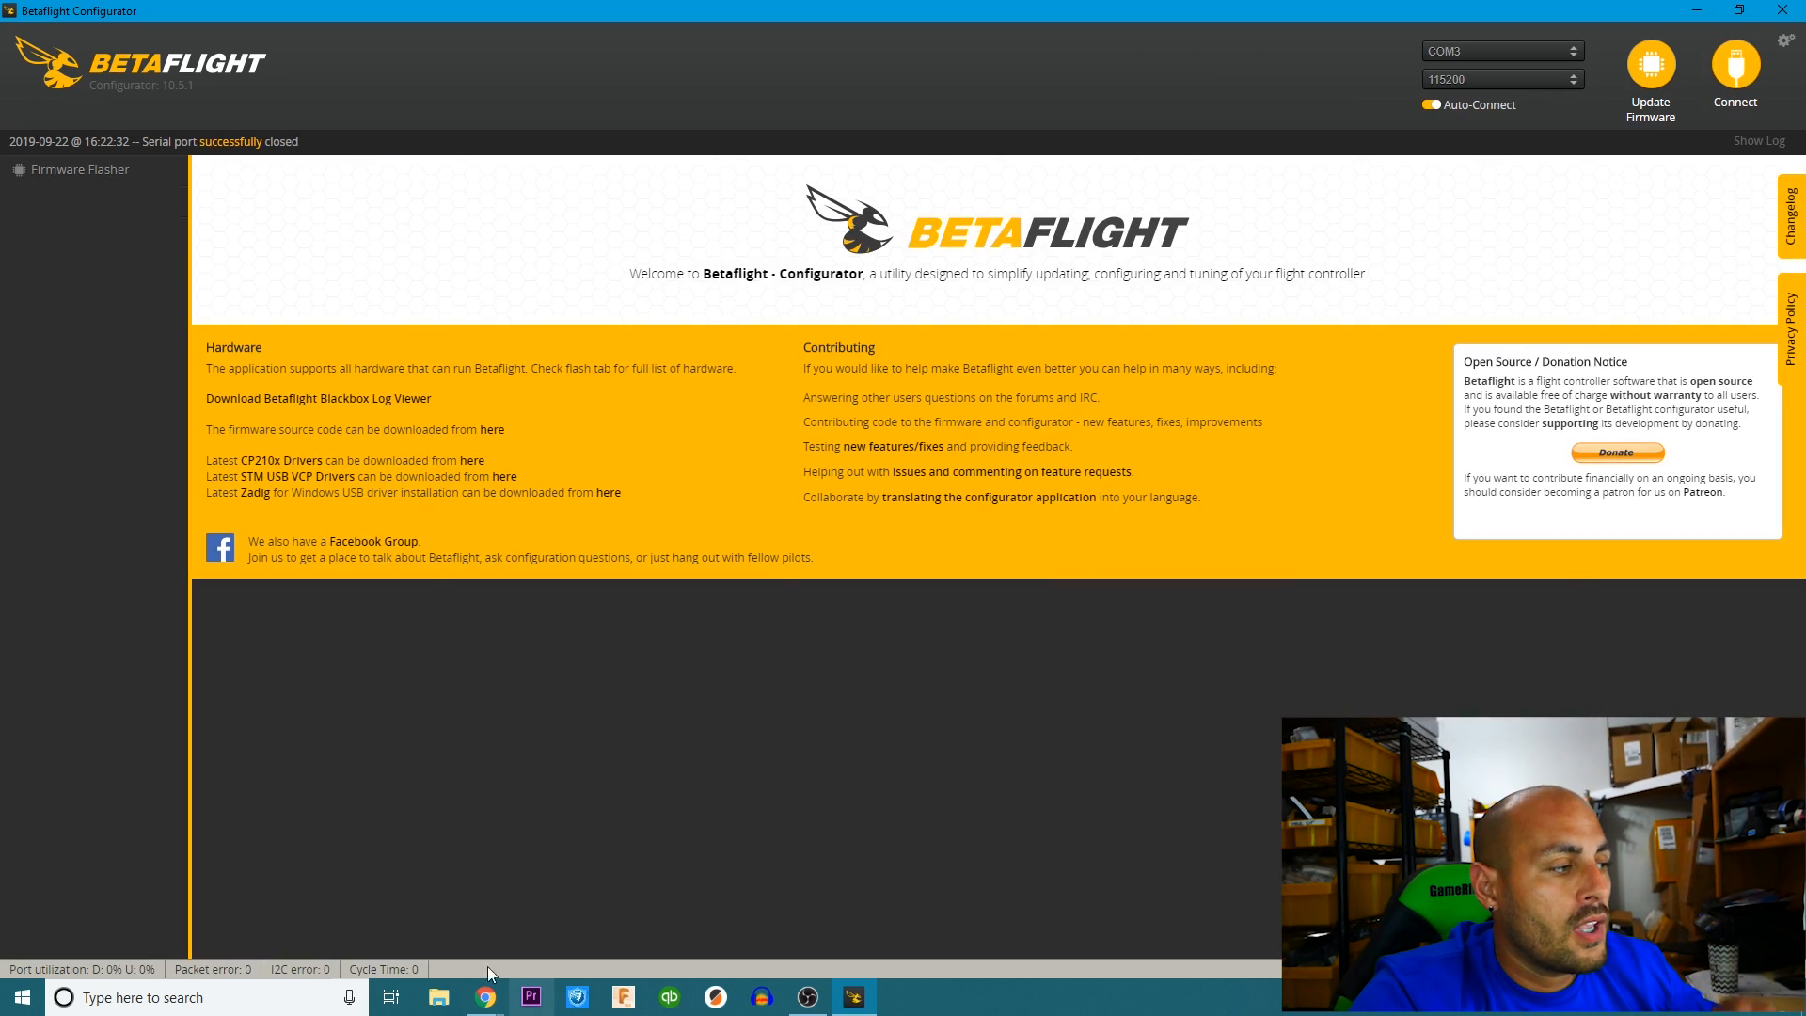
left_click(255, 989)
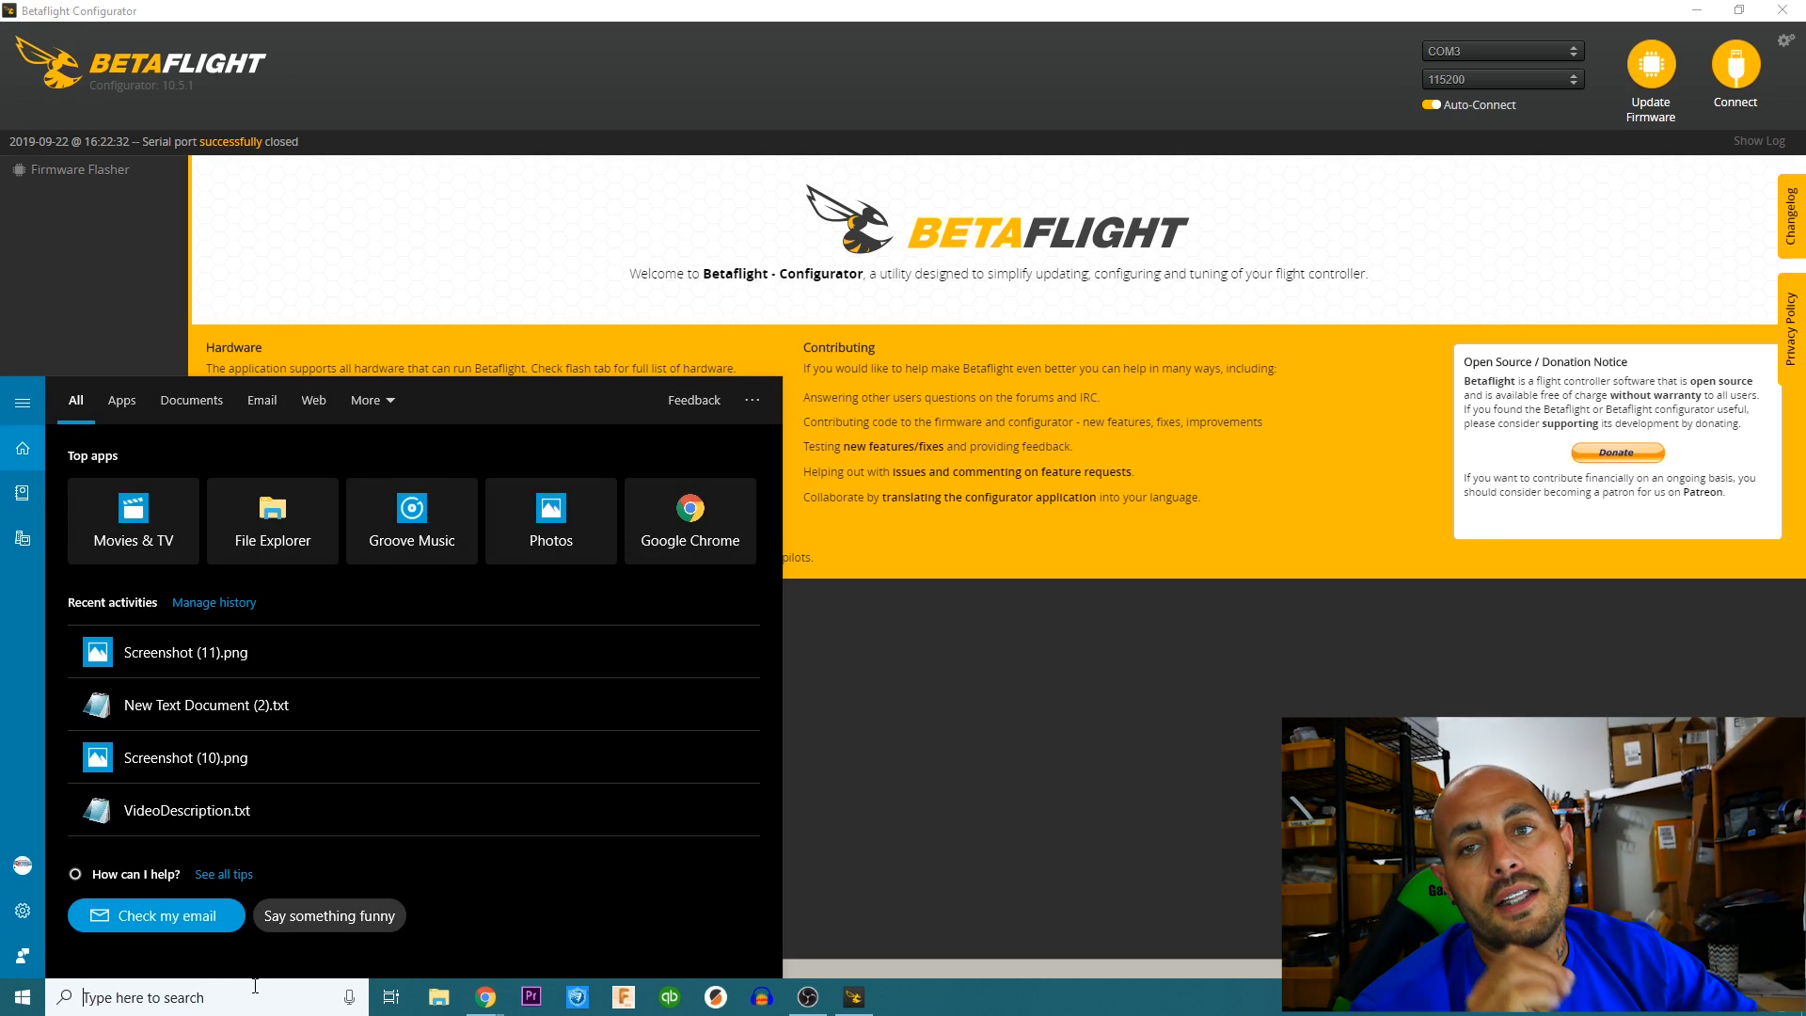
type("bl")
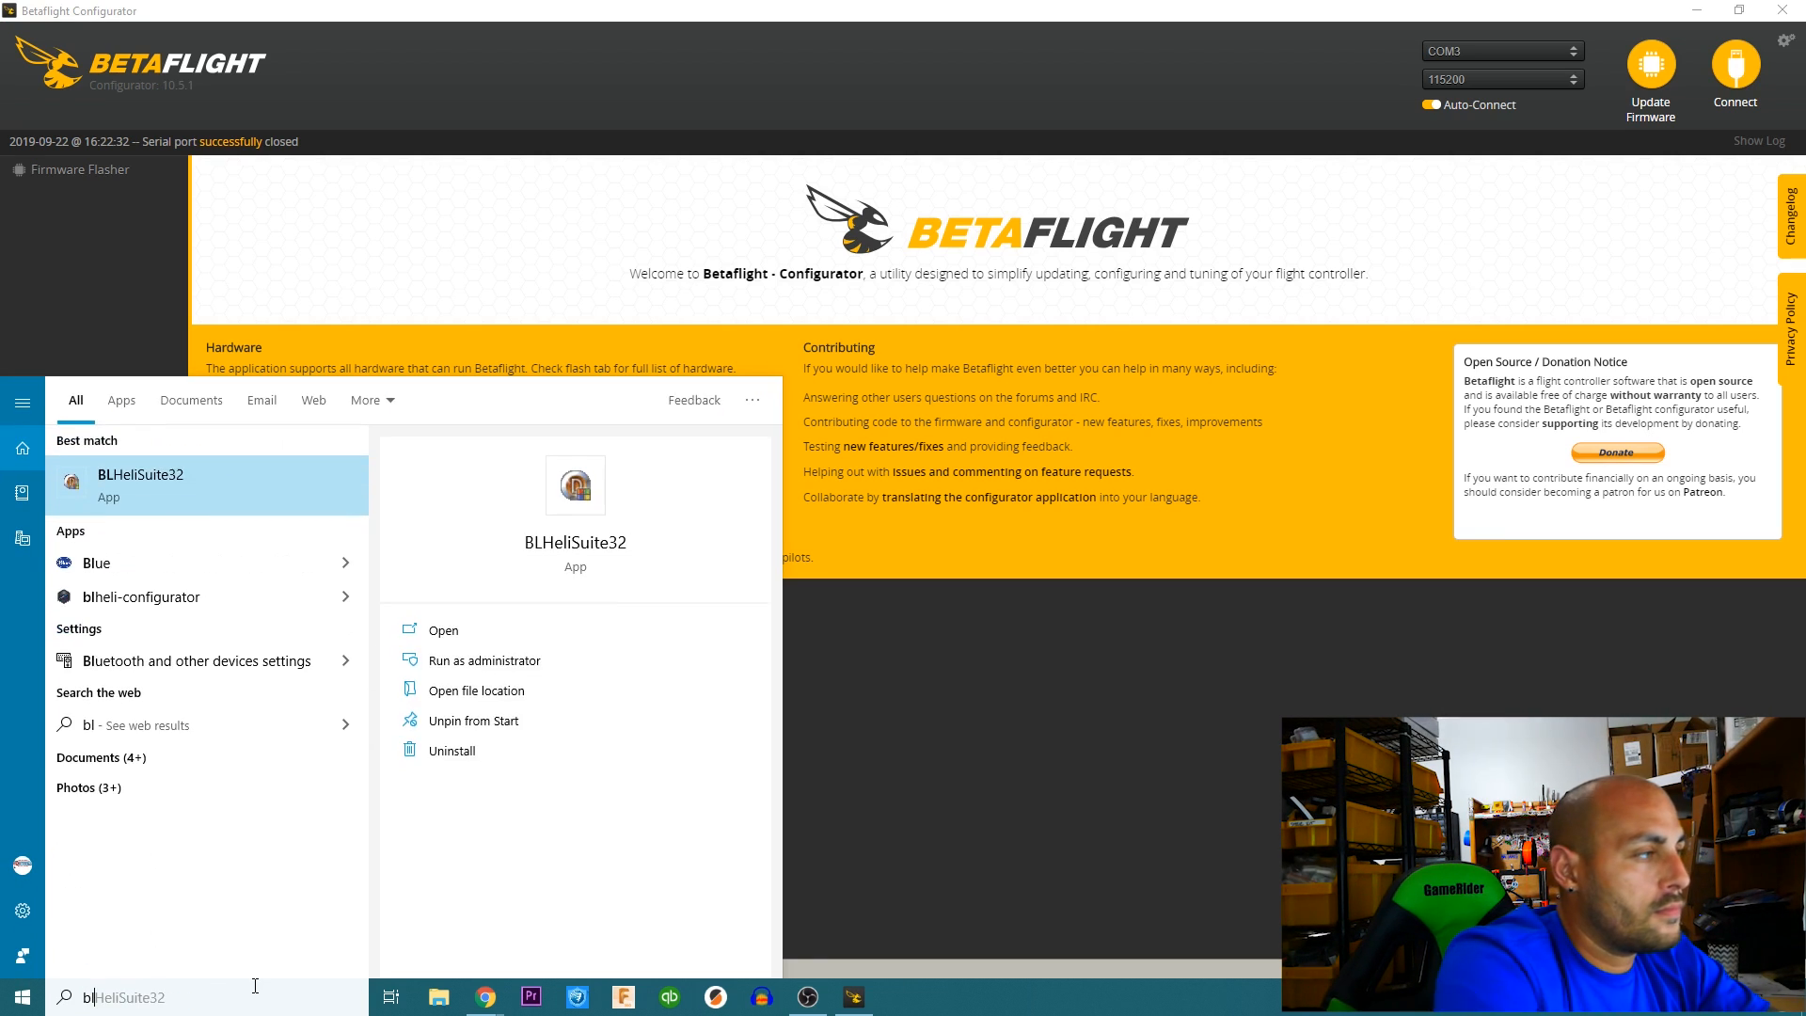
left_click(572, 553)
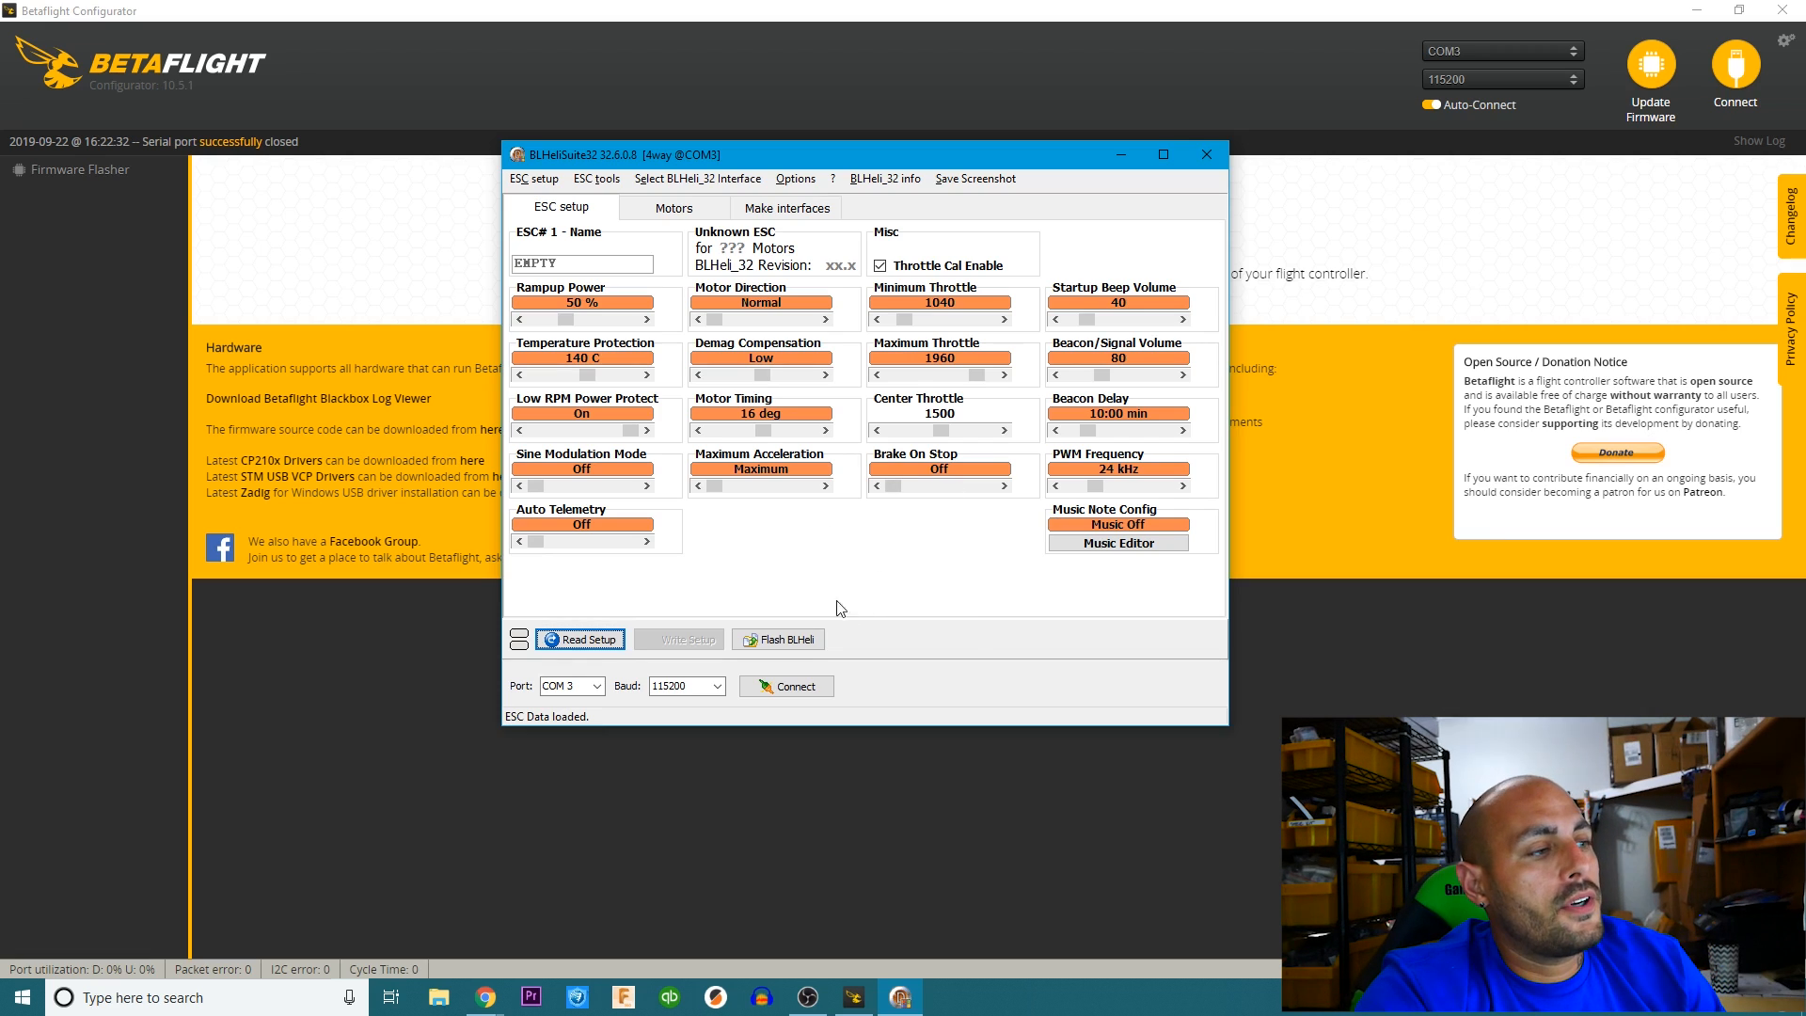
Connect BLHeliSuite32 on COM 3 at 115200 baud and read the setup of all four ESCs.
left_click(806, 689)
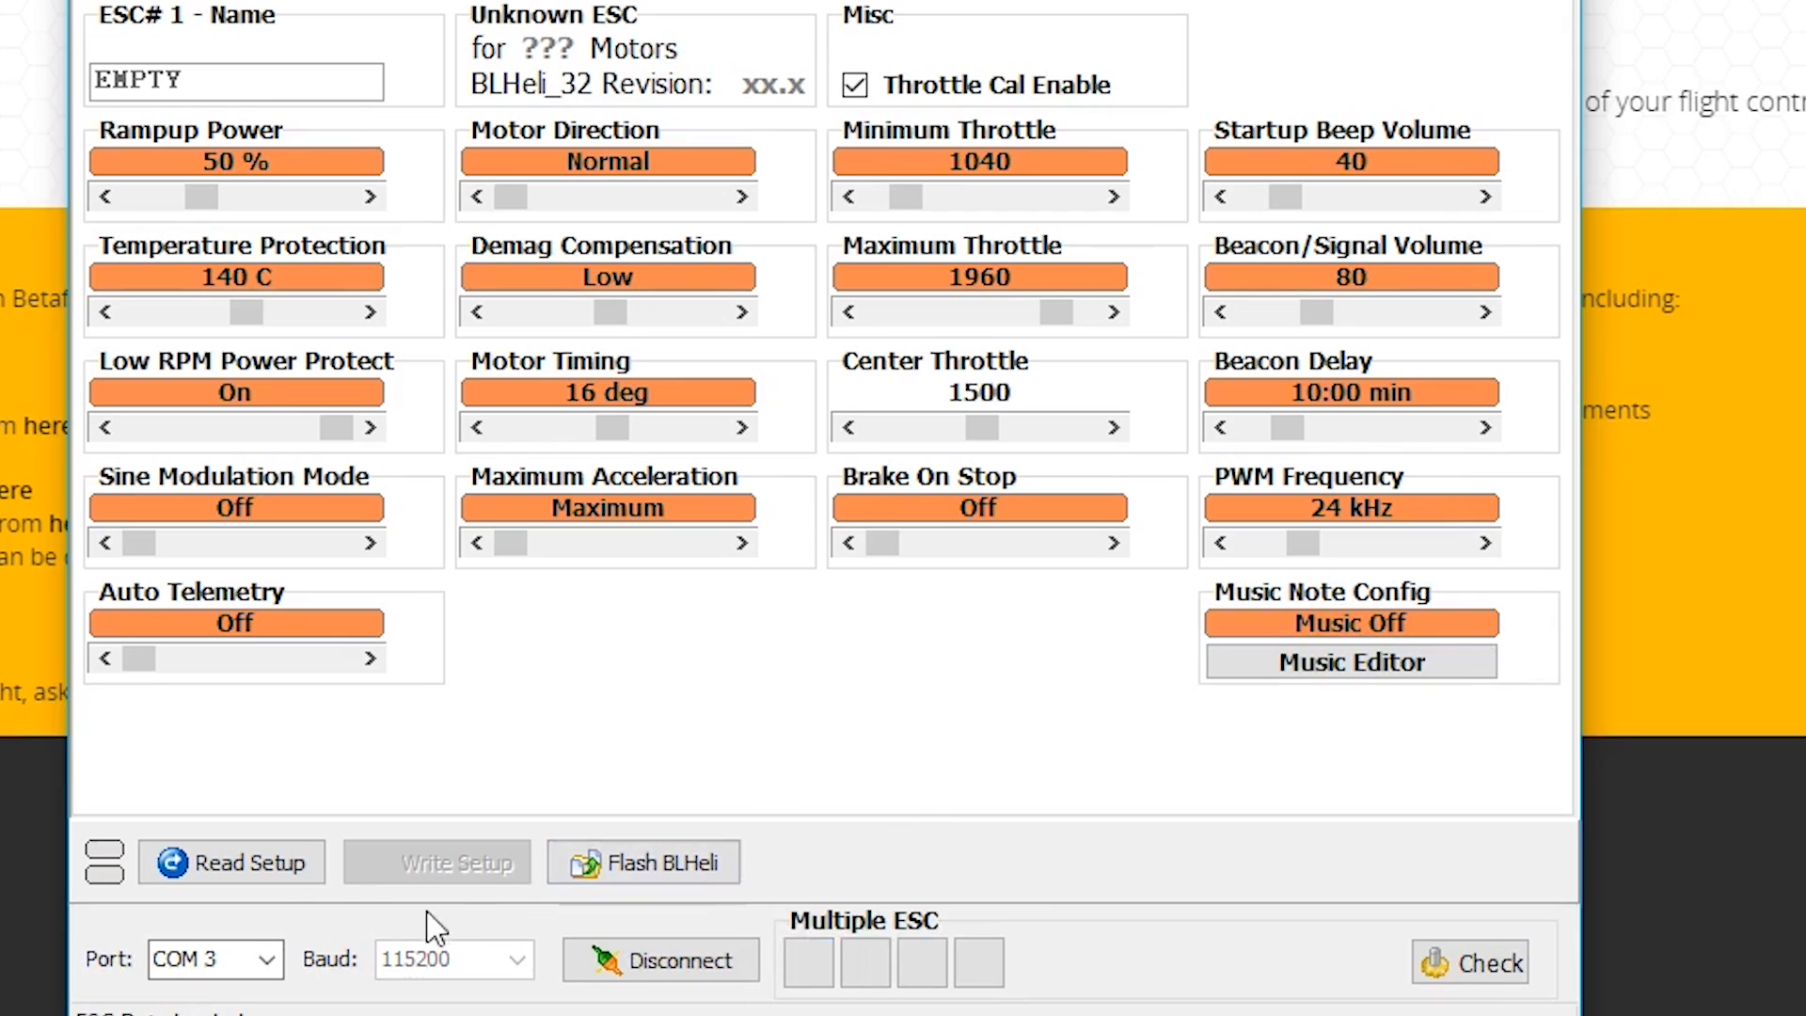
left_click(256, 880)
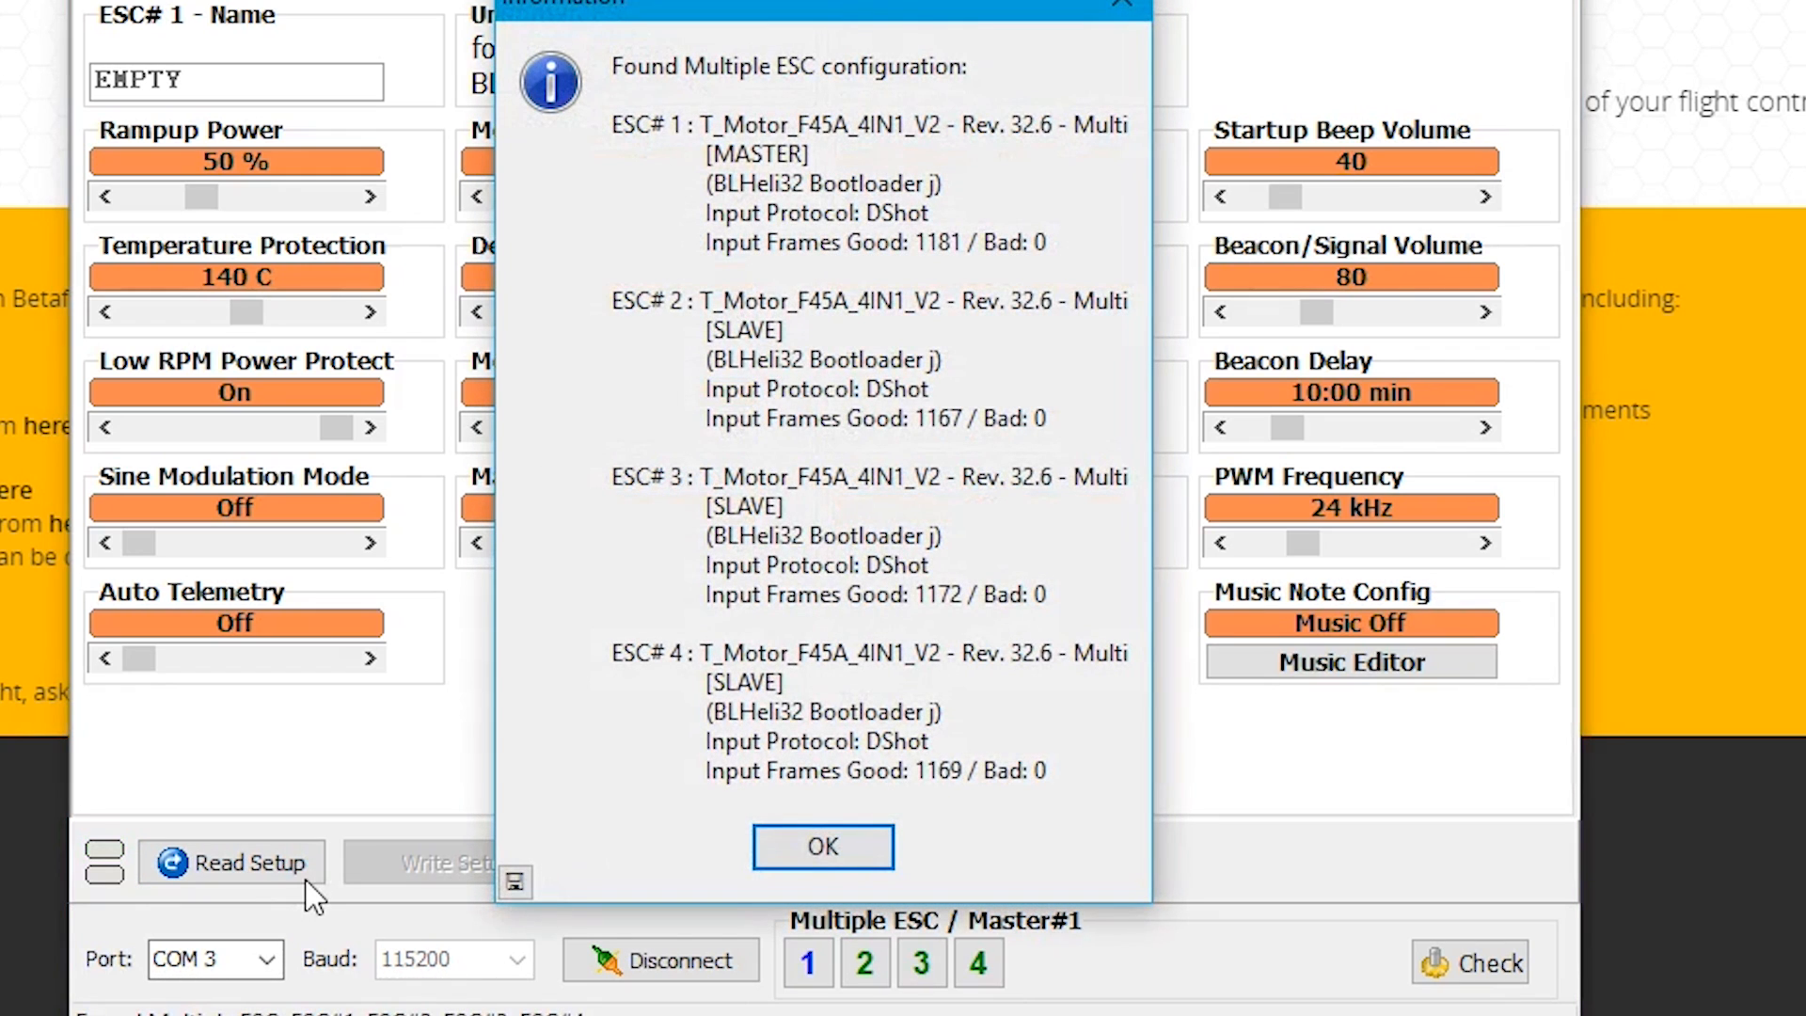
key("Return")
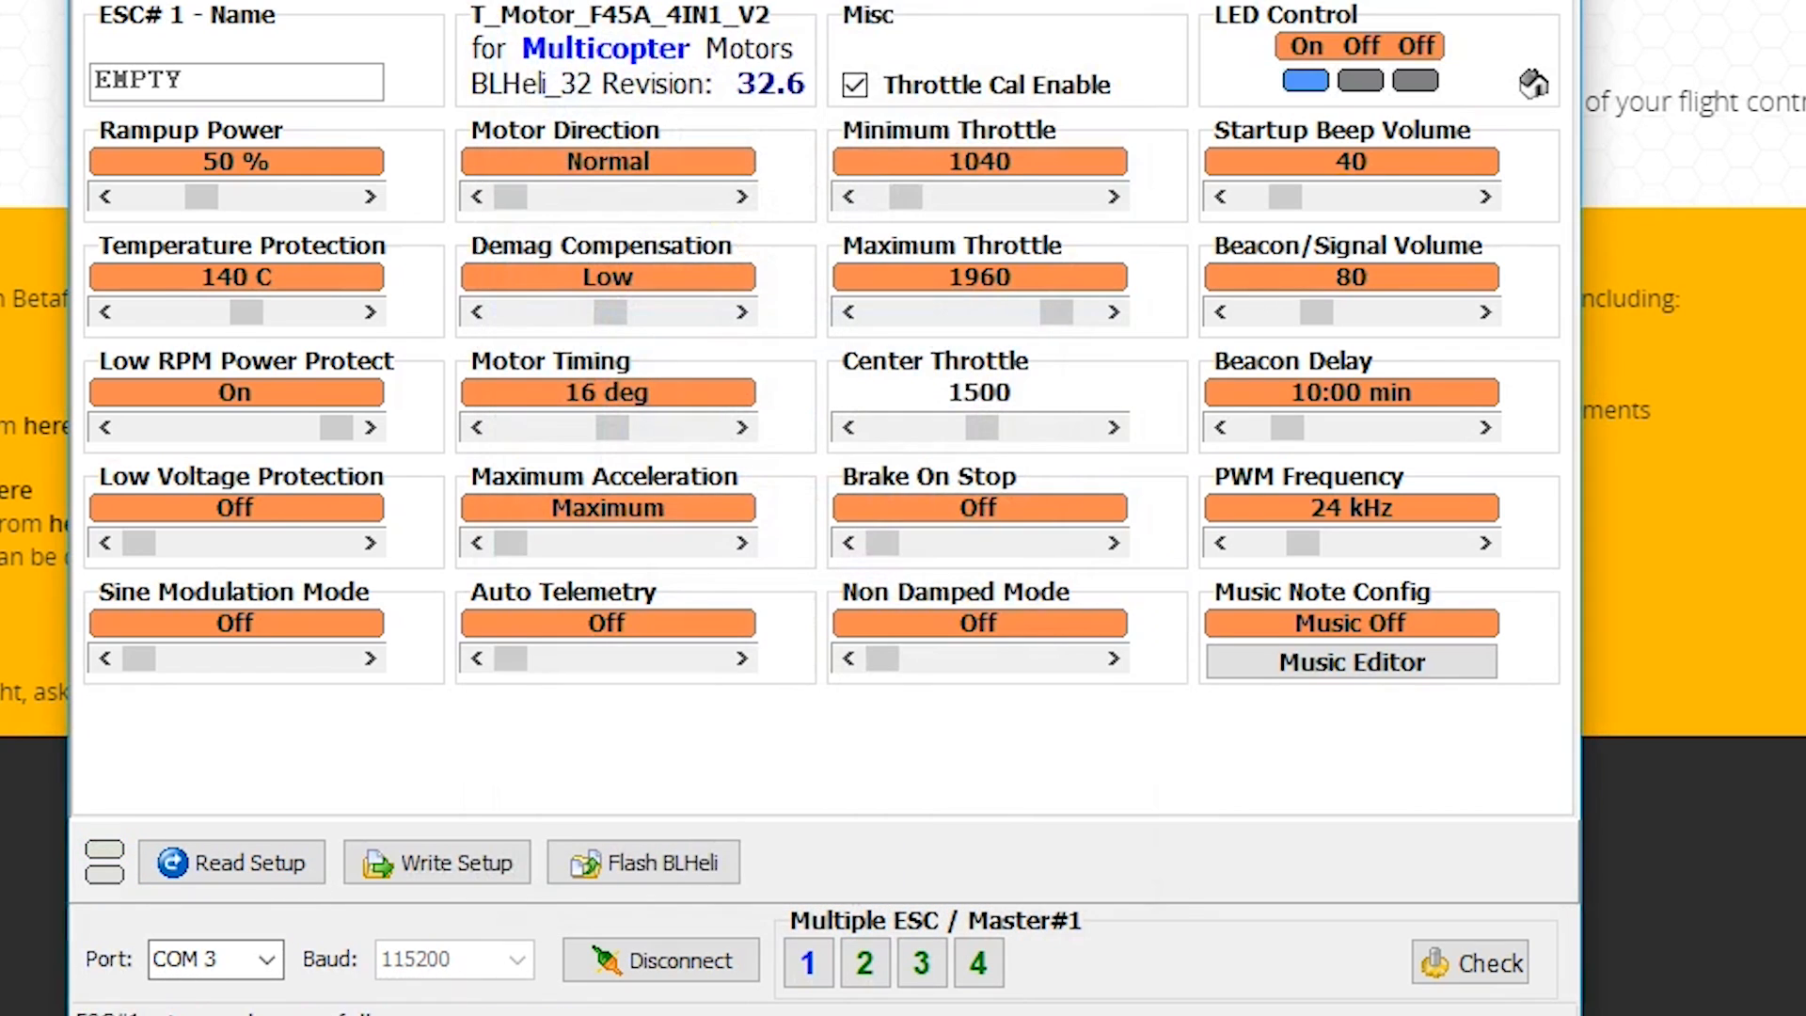
Isolate ESC 1, set its motor direction to Reversed and write the setting to the ESC.
left_click(816, 963)
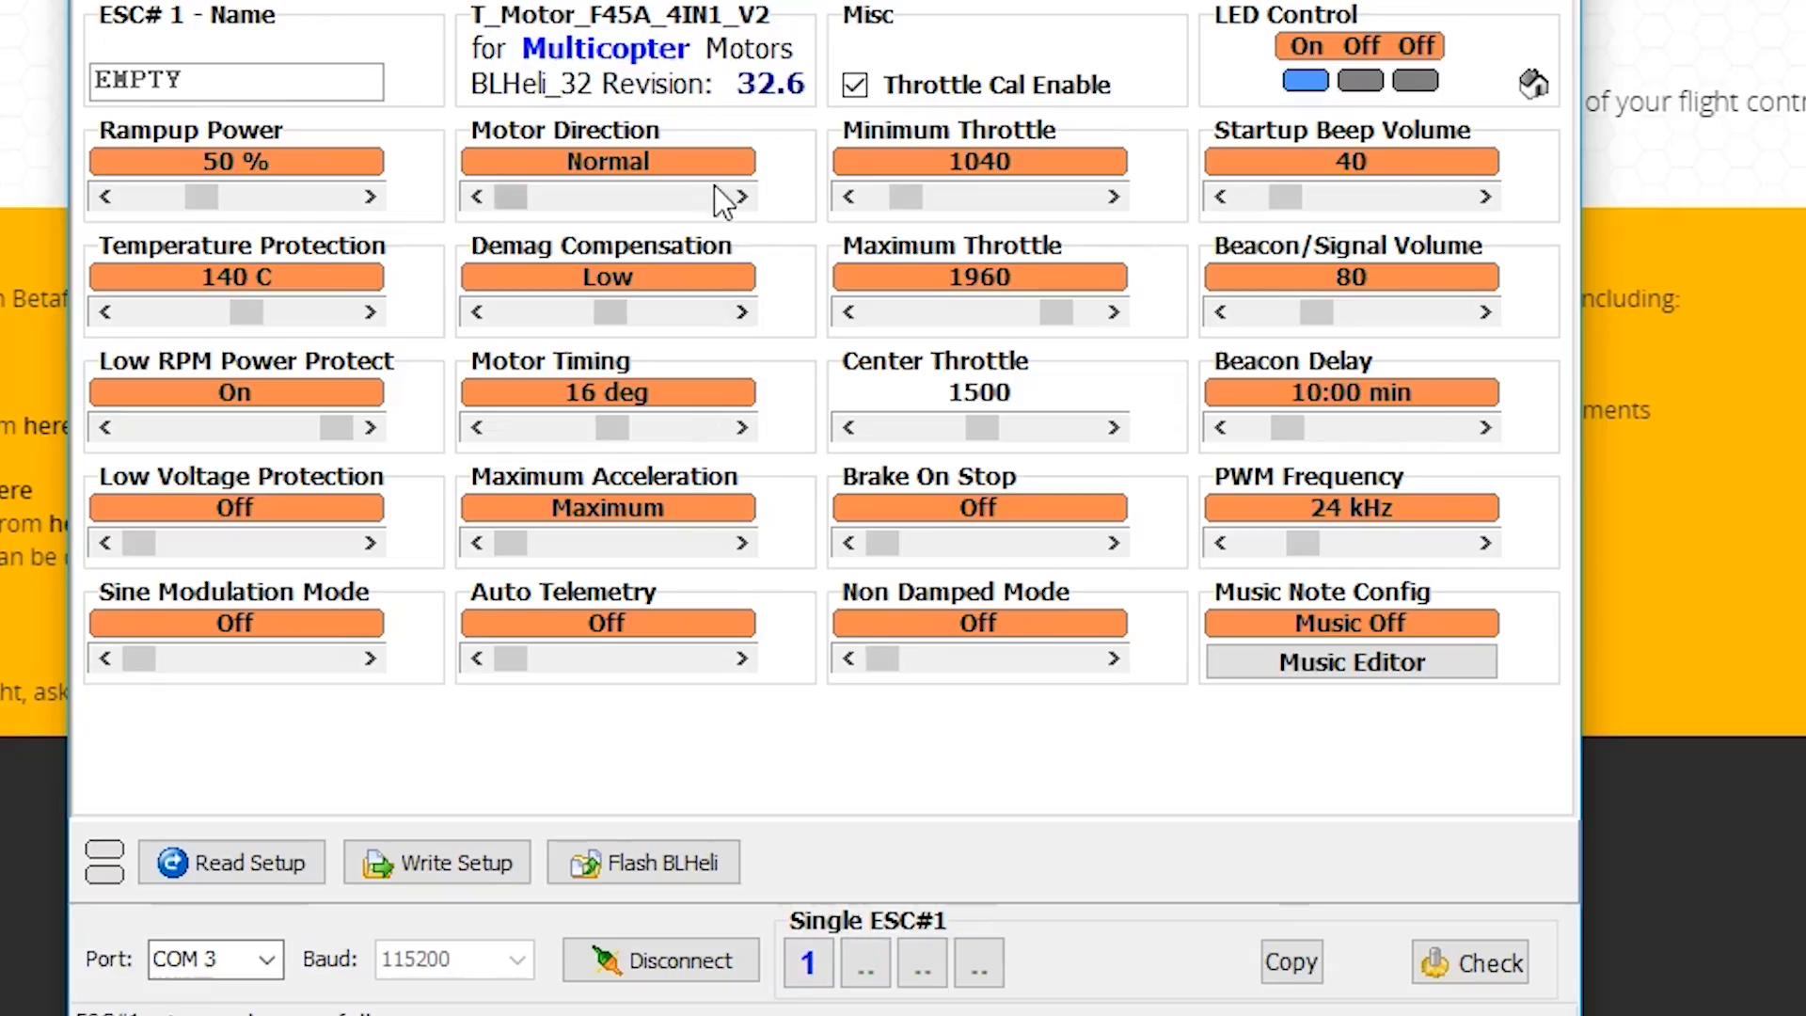
left_click(740, 197)
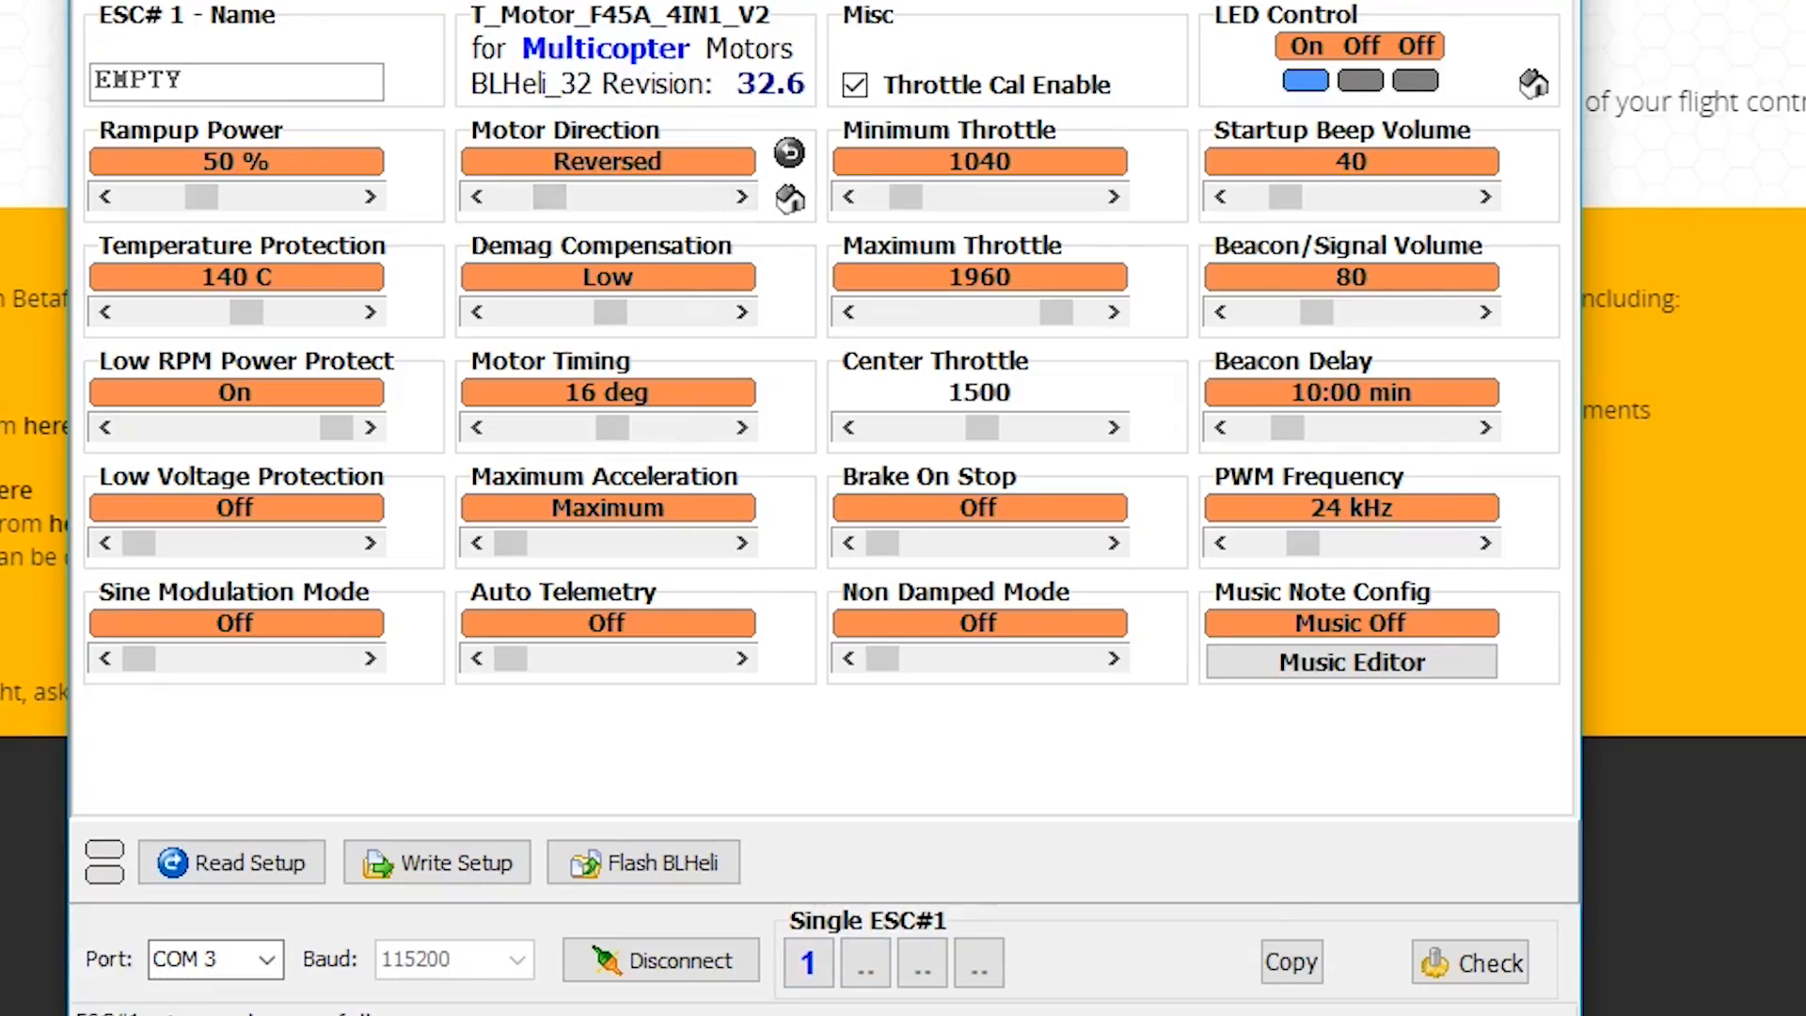
left_click(476, 879)
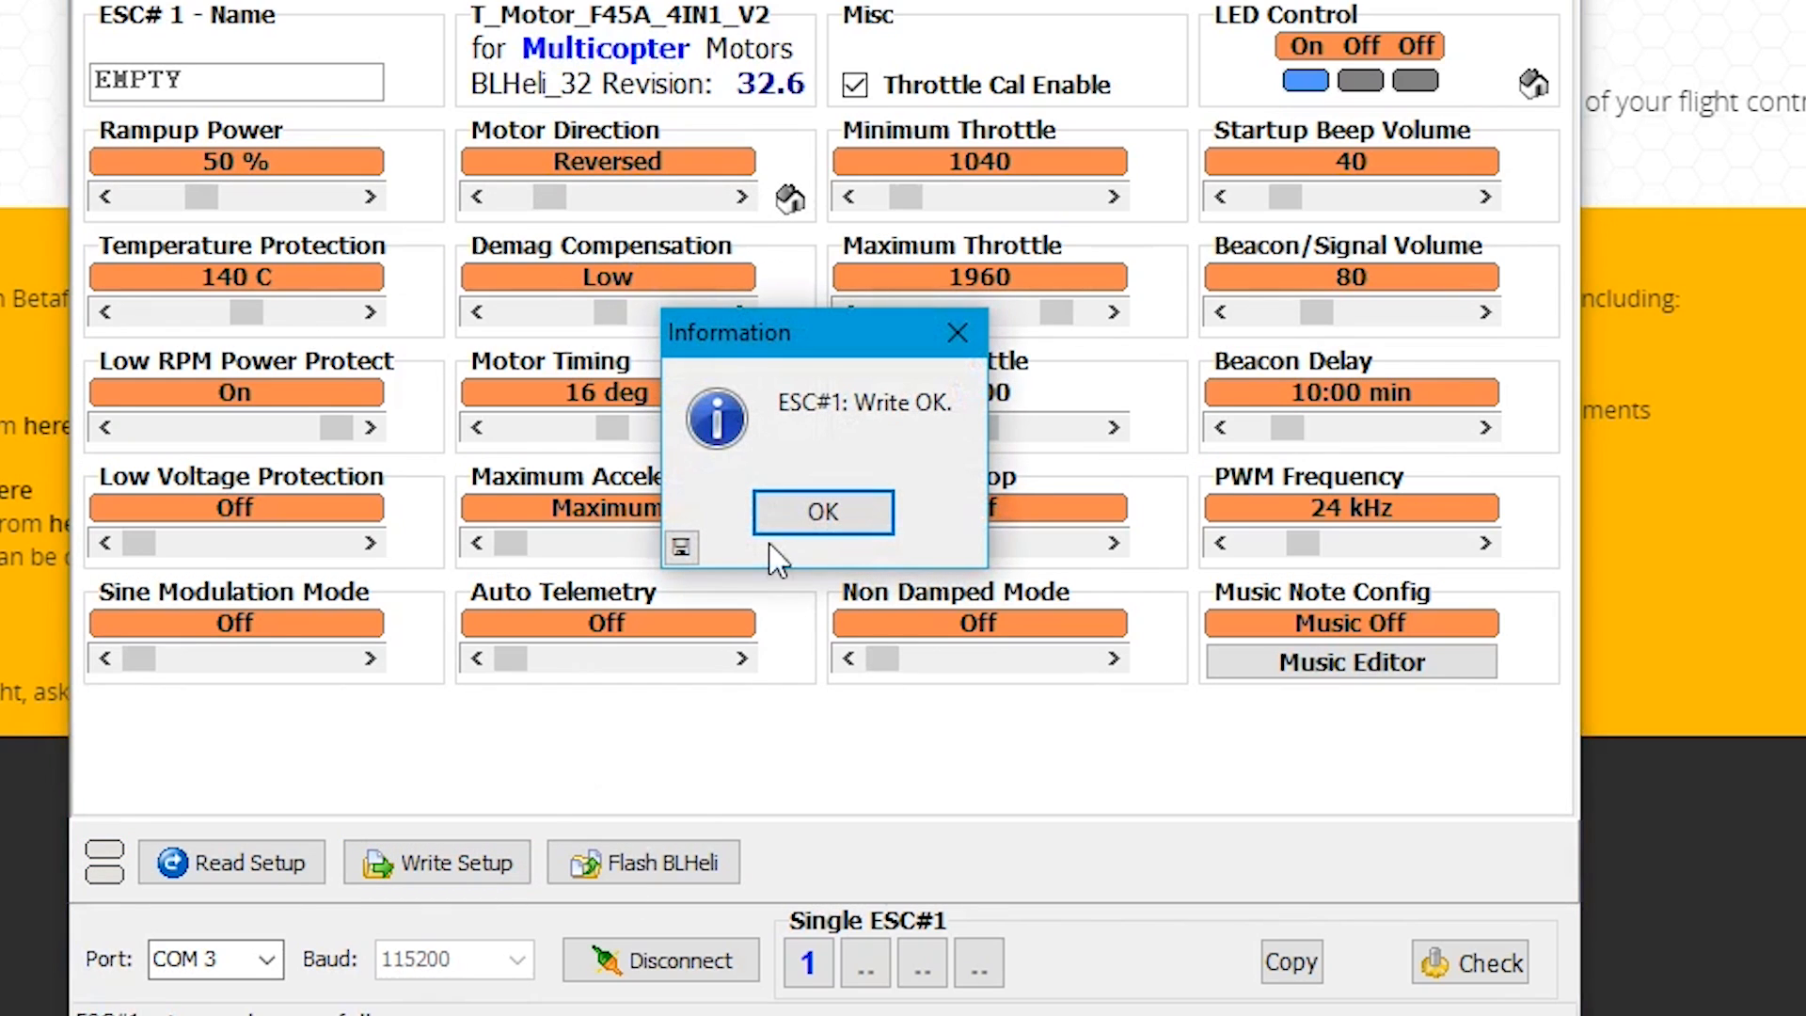
left_click(820, 515)
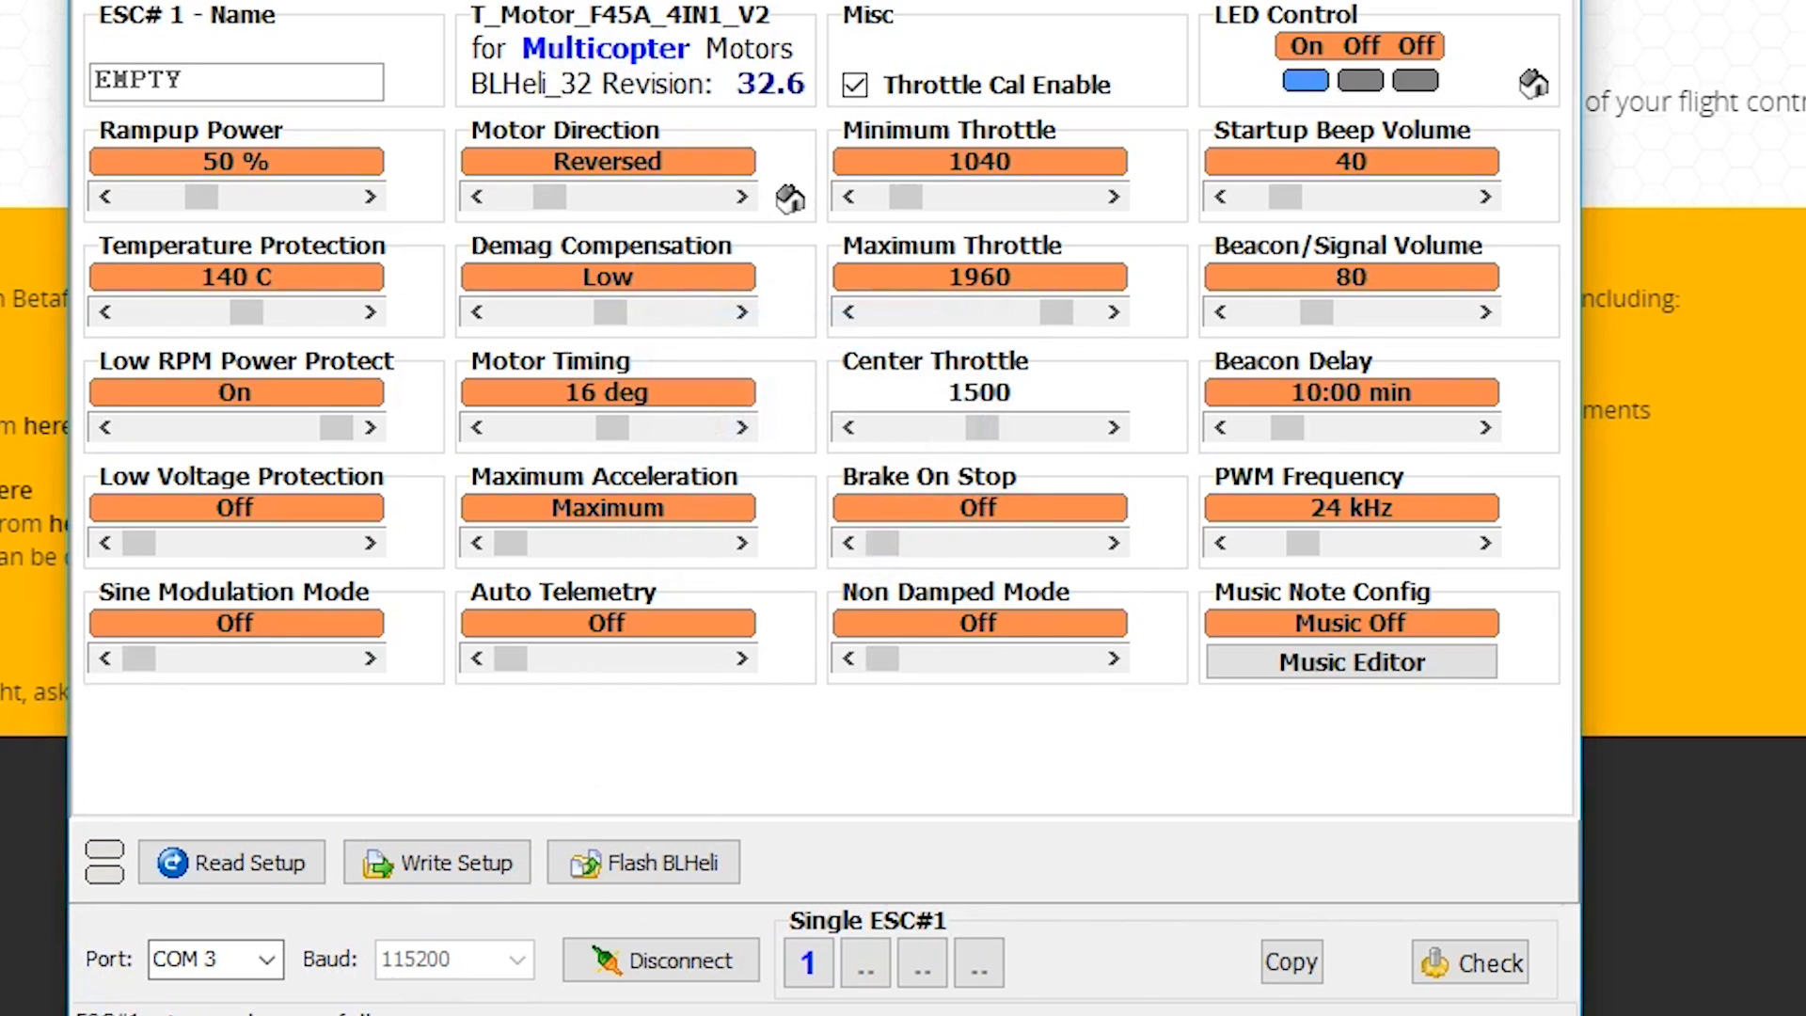
Set the motor direction of ESC 4 to Reversed, write it to the ESC, and try out its LED control.
left_click(978, 961)
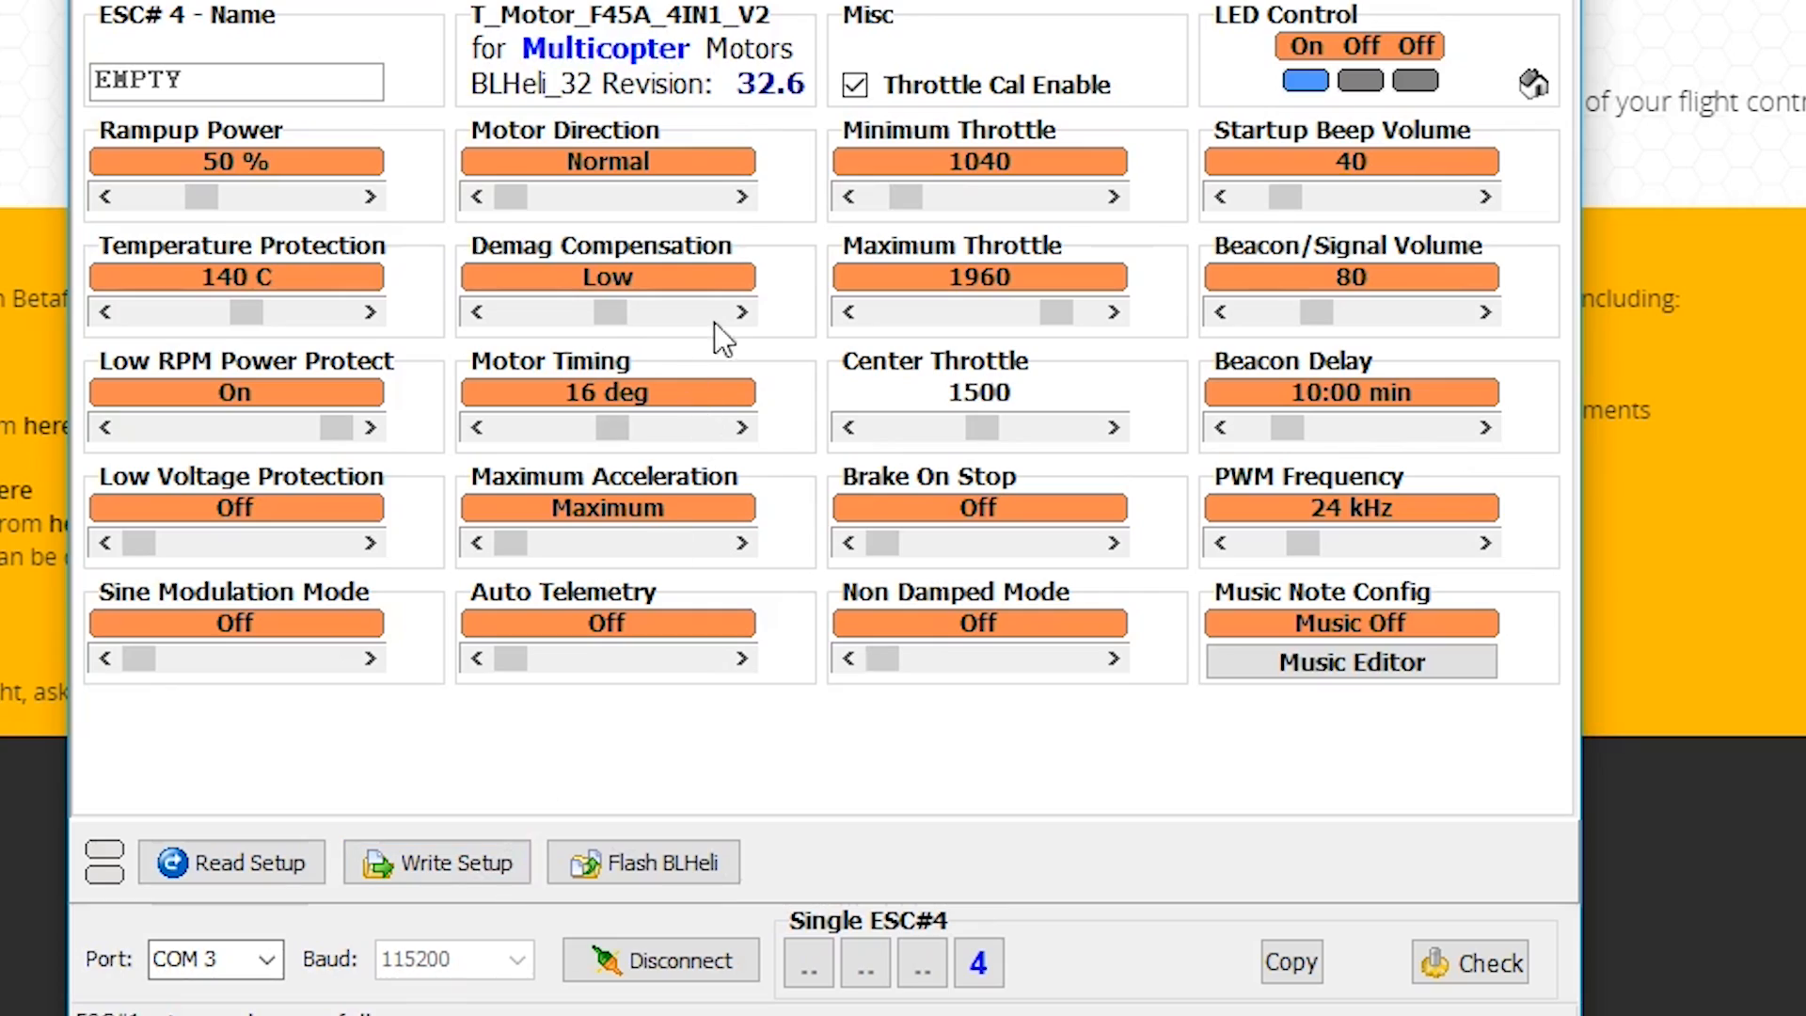
left_click(742, 197)
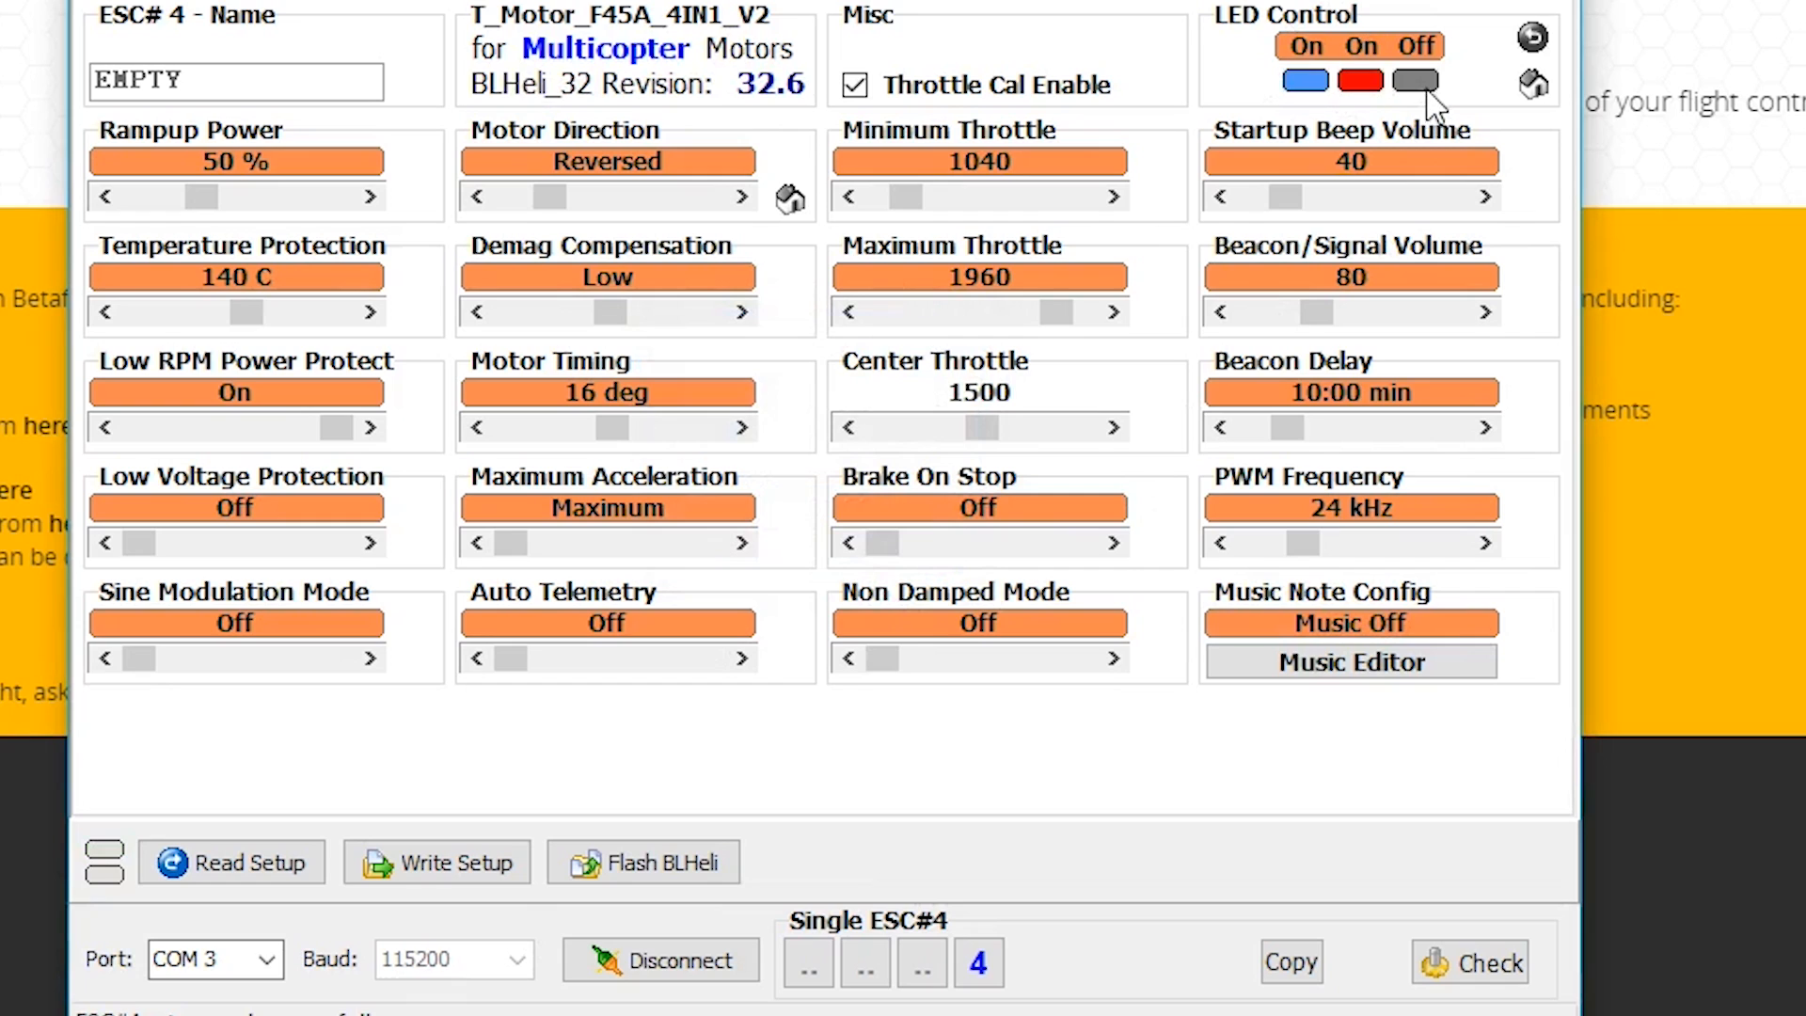
left_click(1305, 82)
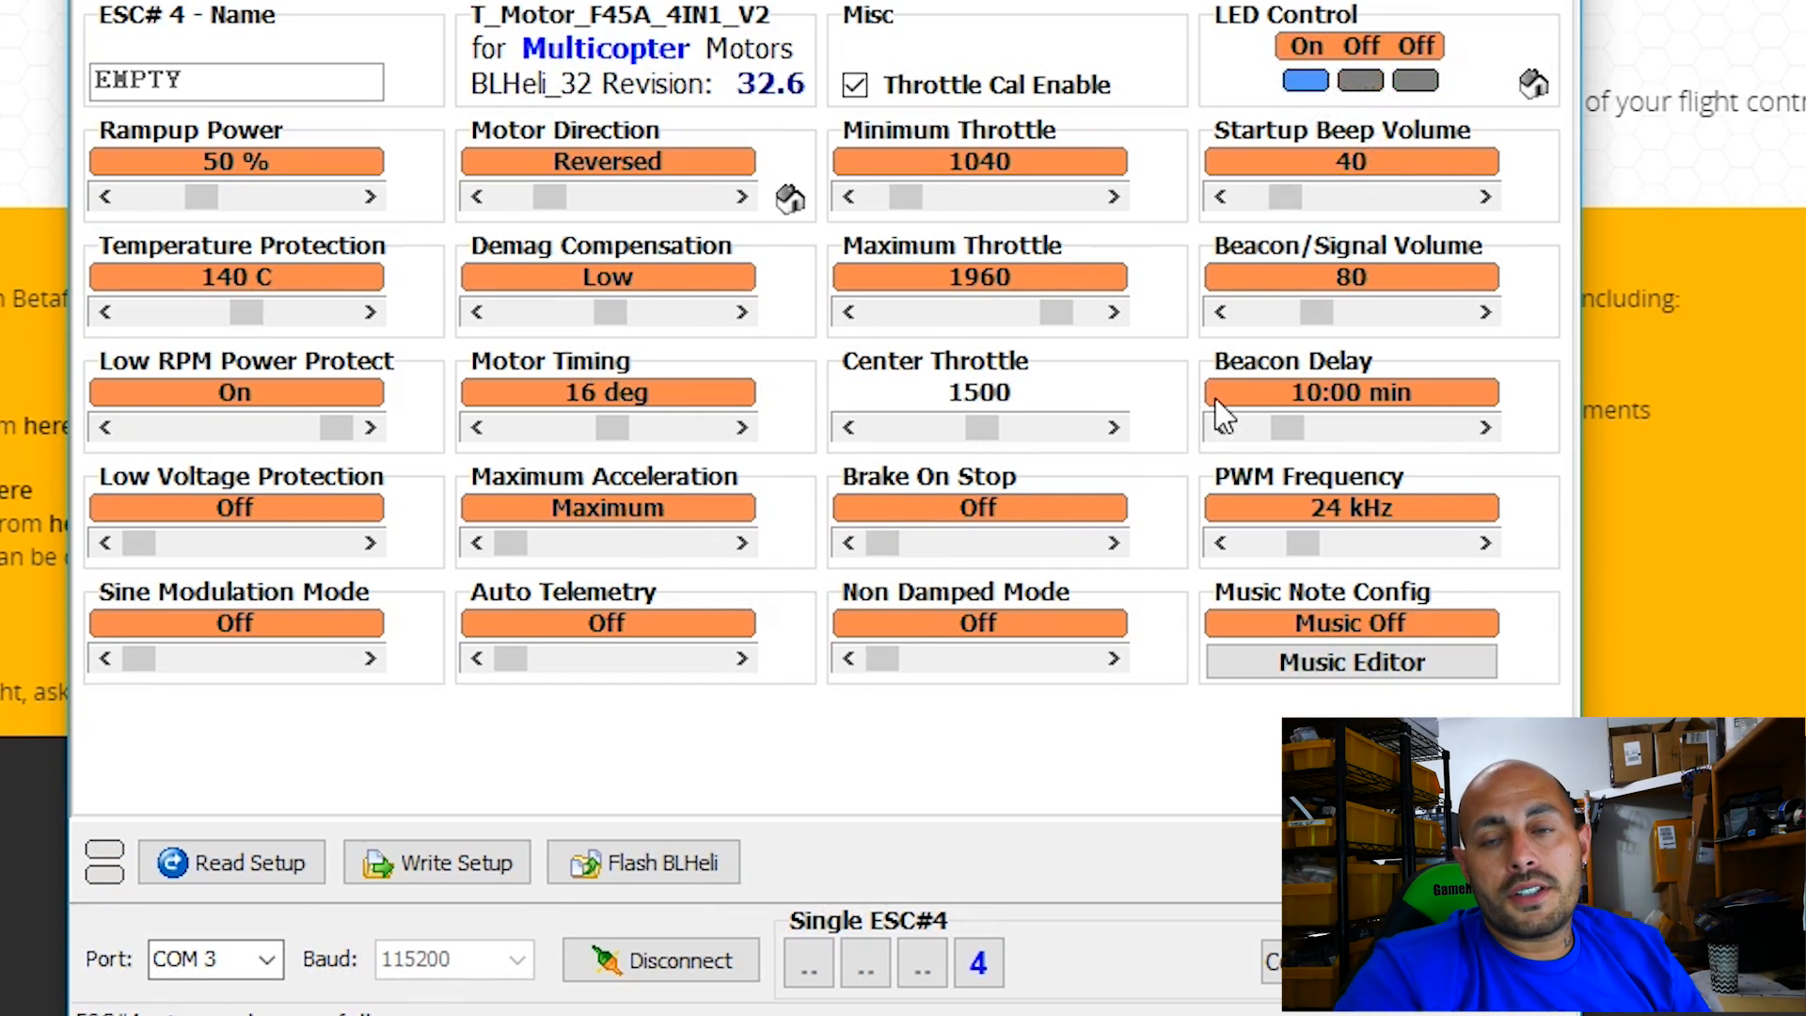
mouse_move(1288, 423)
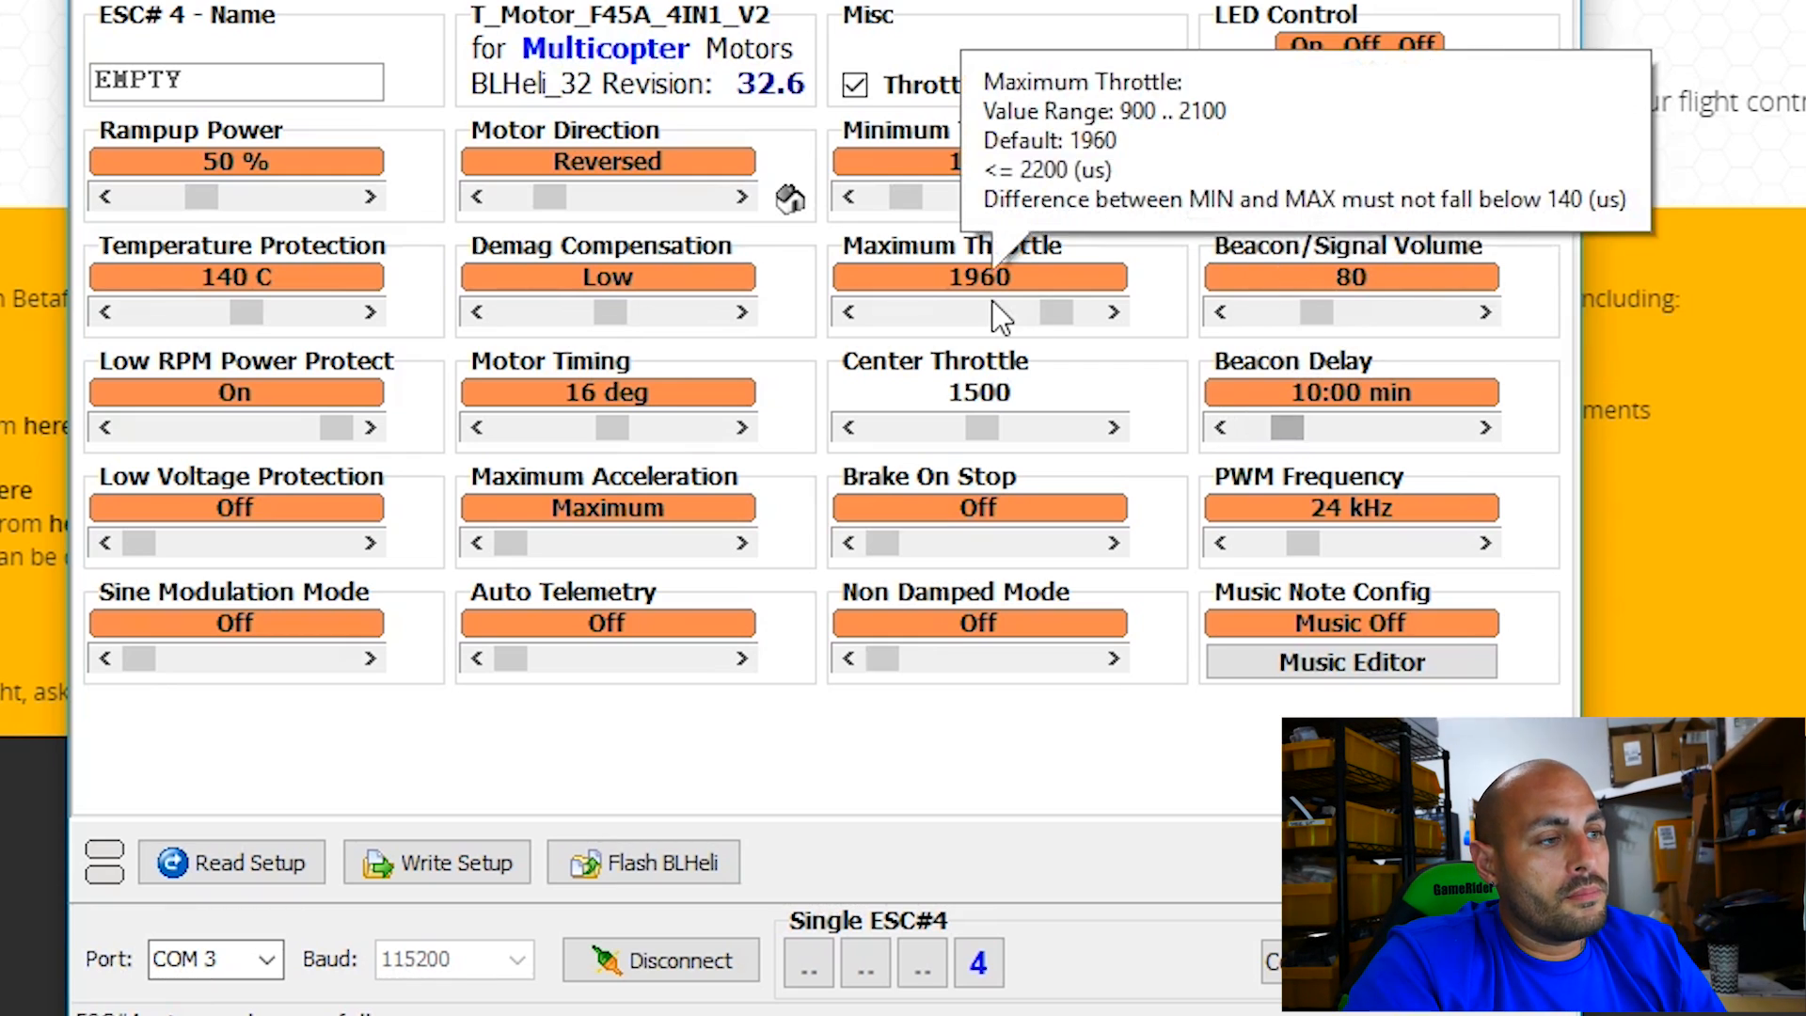
Disconnect BLHeliSuite32 from the ESCs, return to Betaflight Configurator and reconnect the flight controller.
left_click(649, 955)
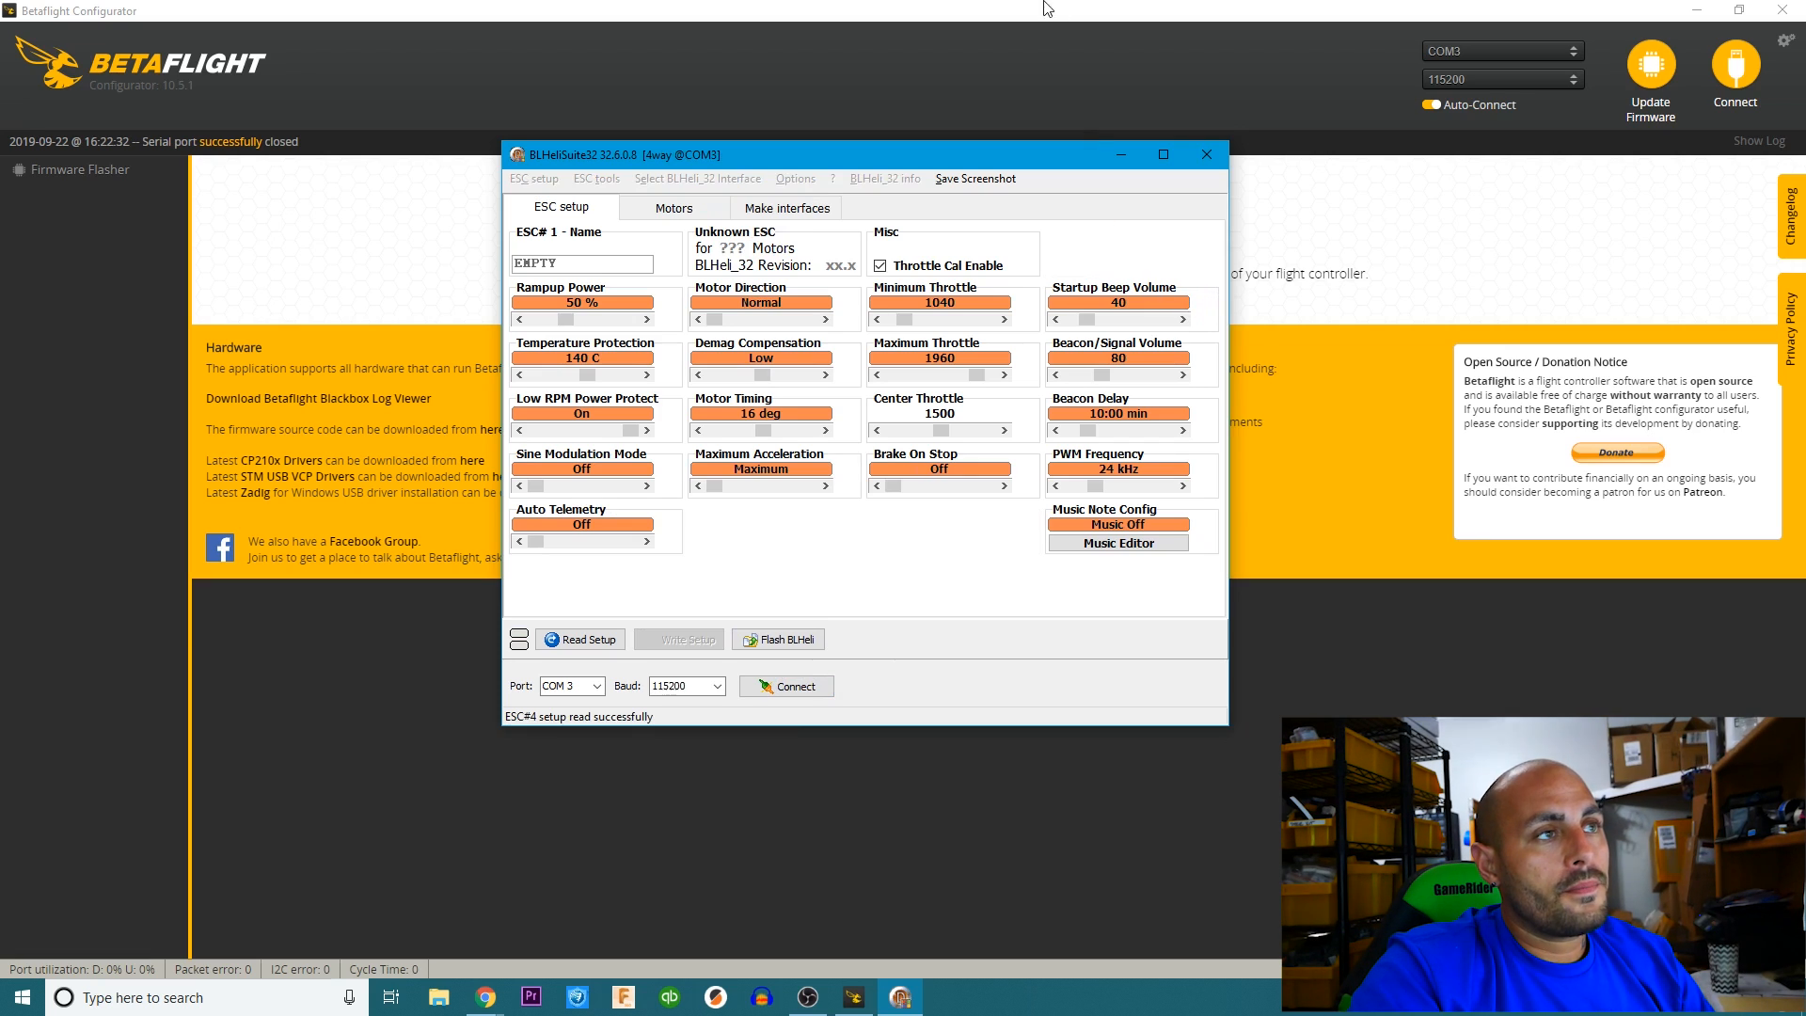
left_click(1044, 7)
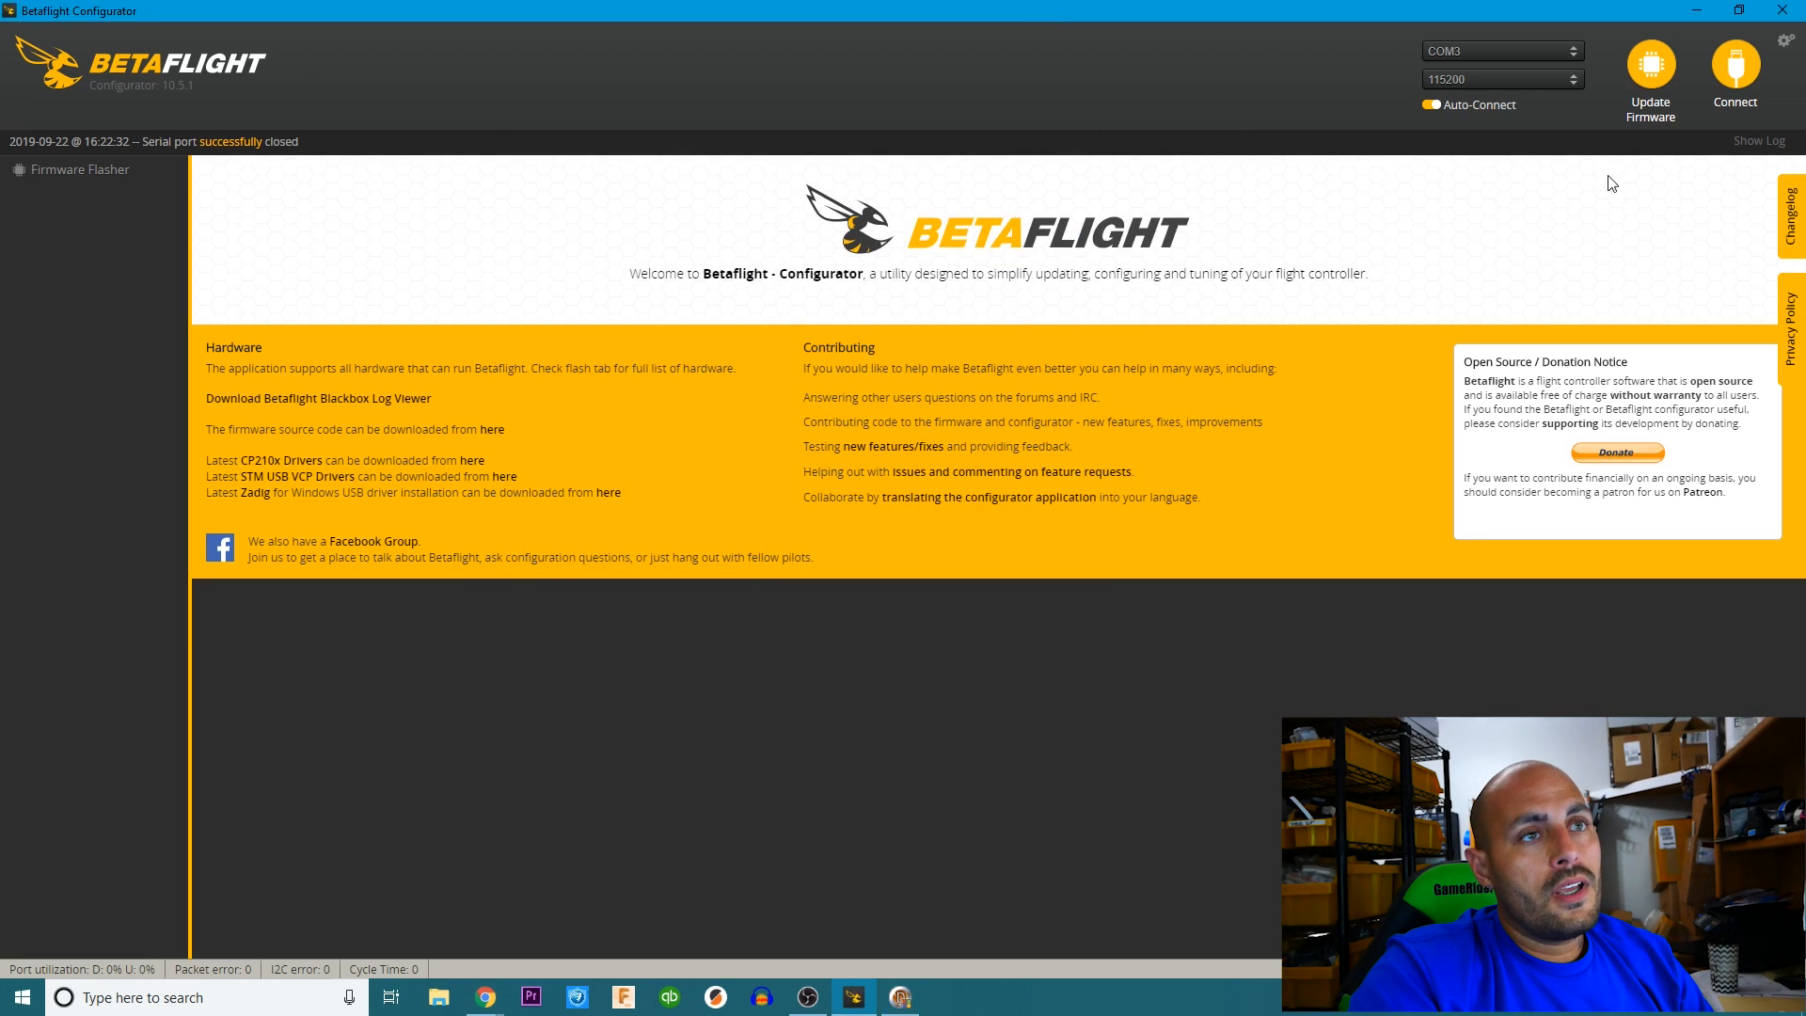
left_click(1730, 72)
Test the motors by enabling motor control, running all four at about 1056, lowering them to 1000 and disabling motor control again.
left_click(146, 481)
left_click(1023, 646)
left_click_drag(907, 614, 913, 611)
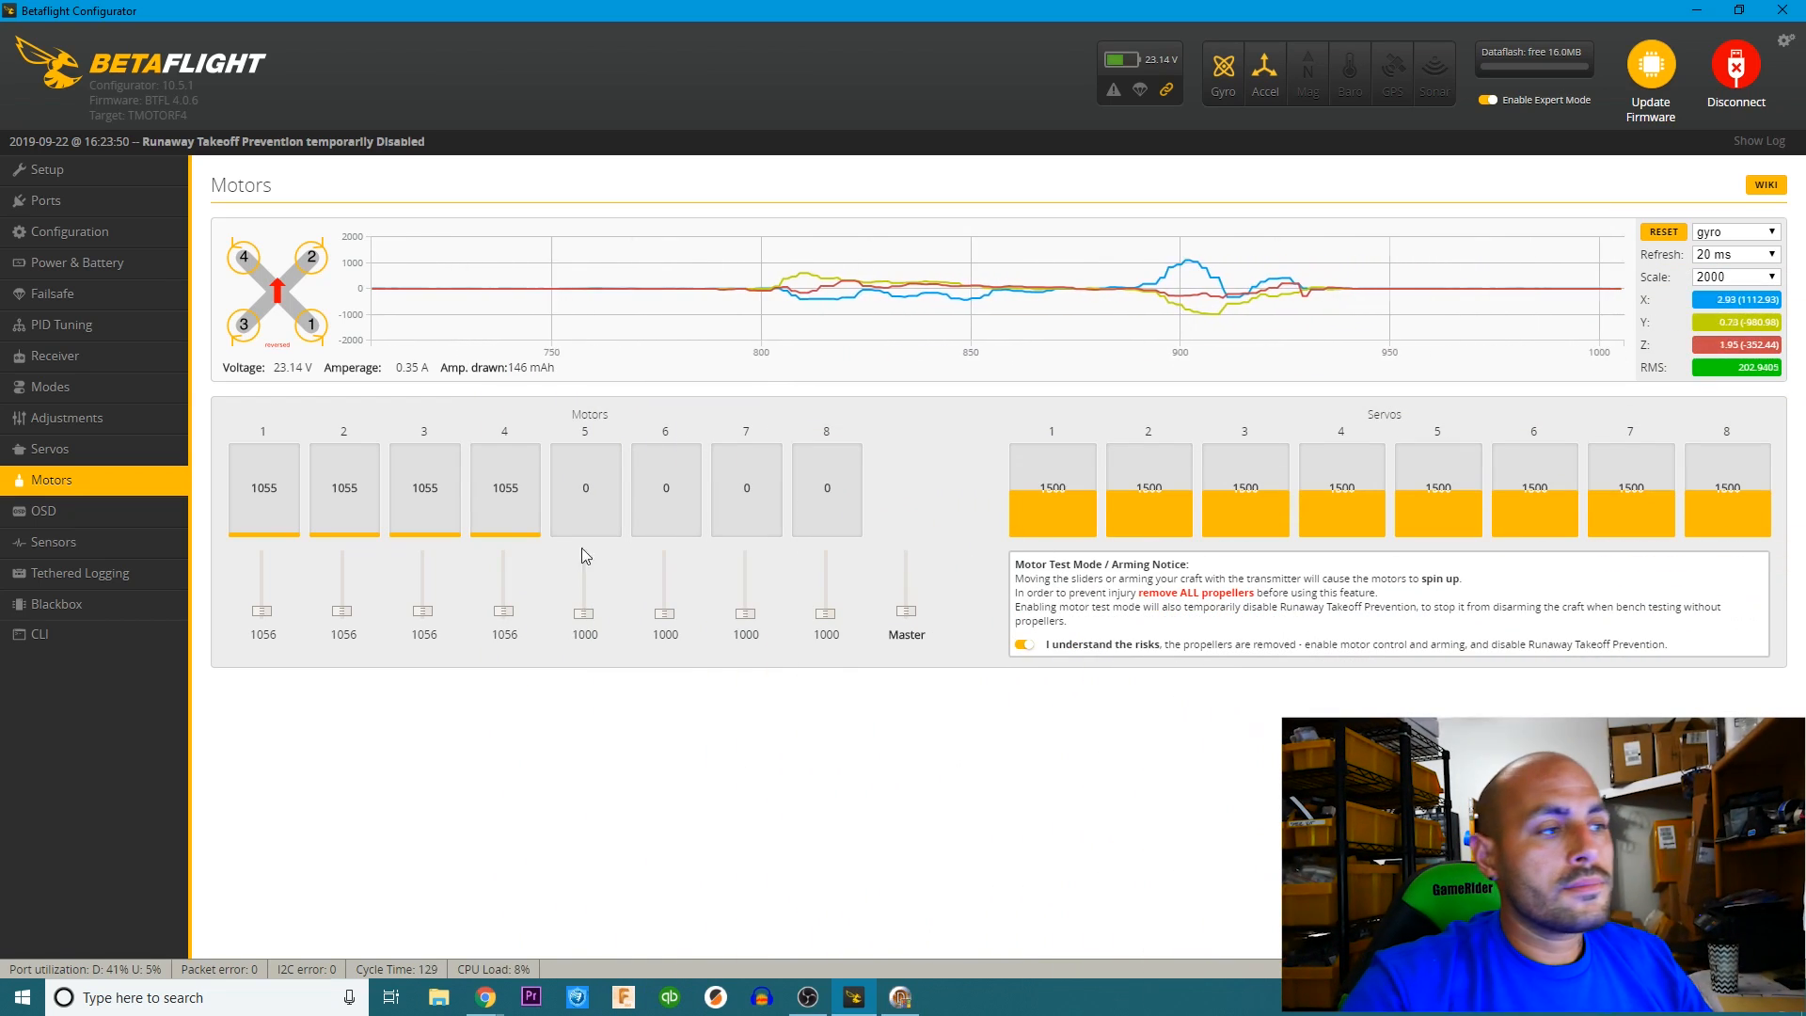
left_click_drag(913, 613, 903, 738)
left_click(1023, 645)
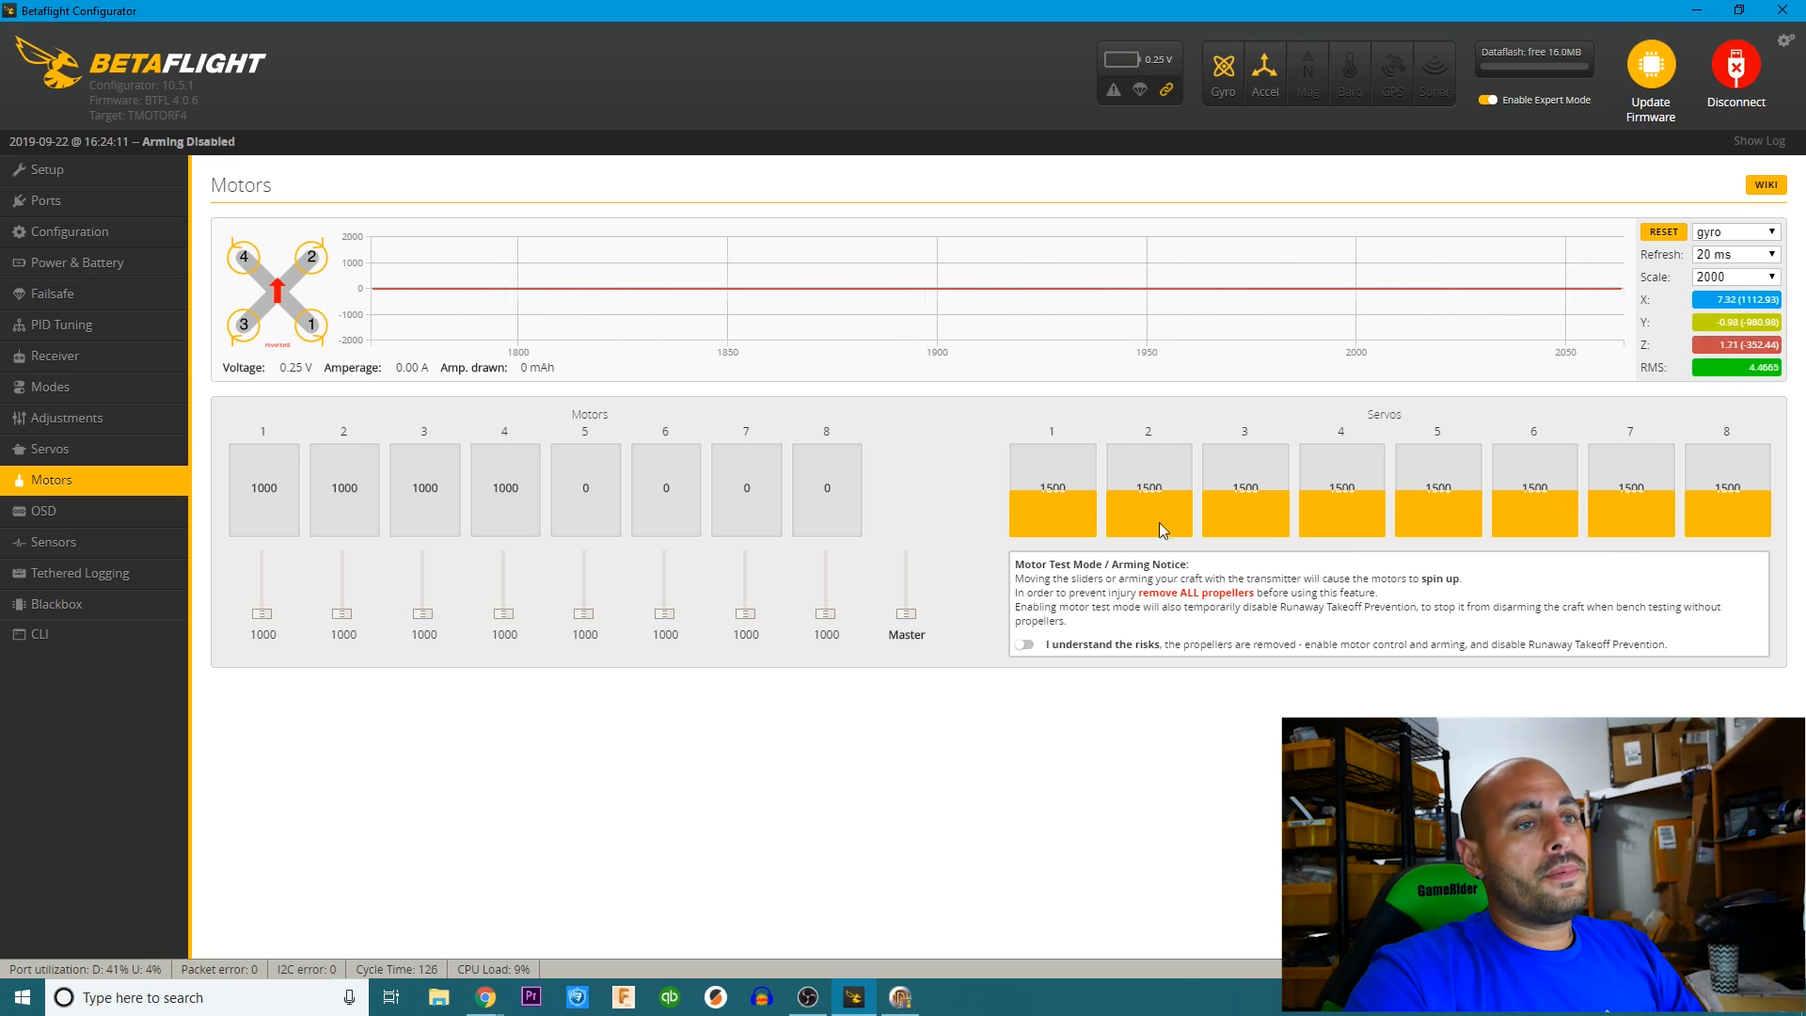
In the OSD setup, enable Main Batt Voltage for profile 1 and place it in the preview's upper-left corner.
left_click(47, 511)
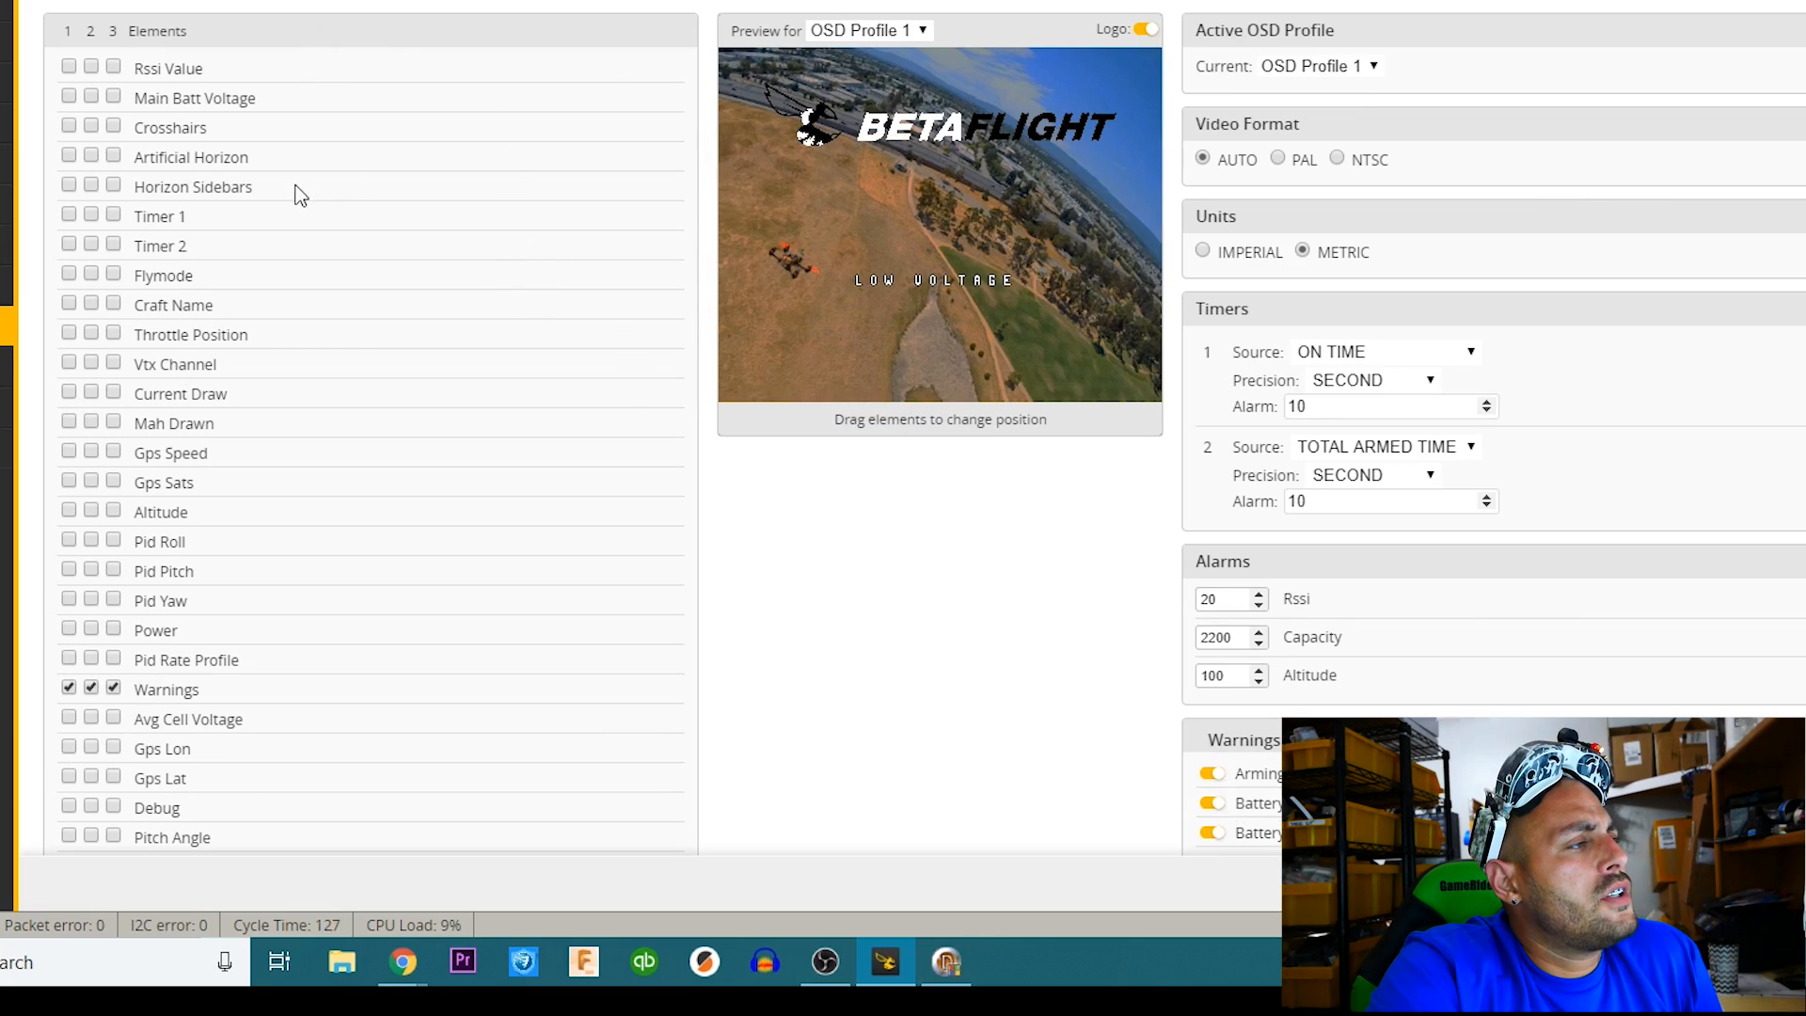
left_click(68, 96)
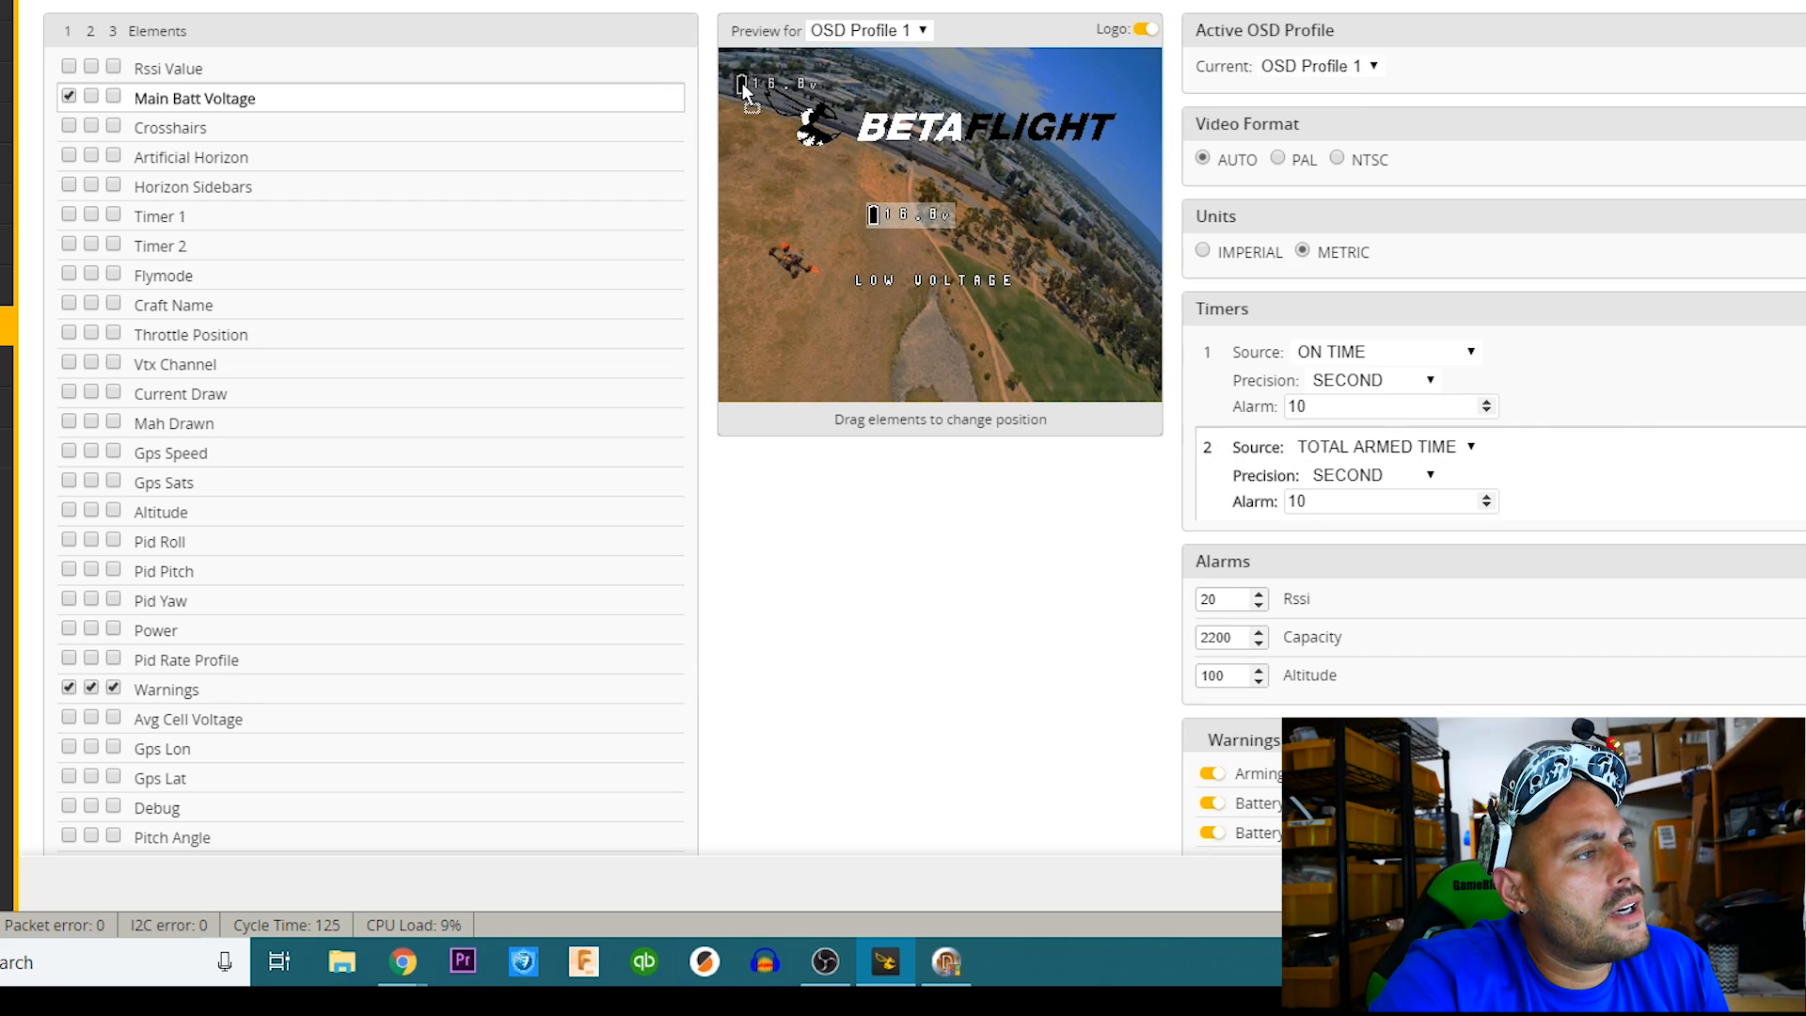
left_click_drag(742, 83, 741, 82)
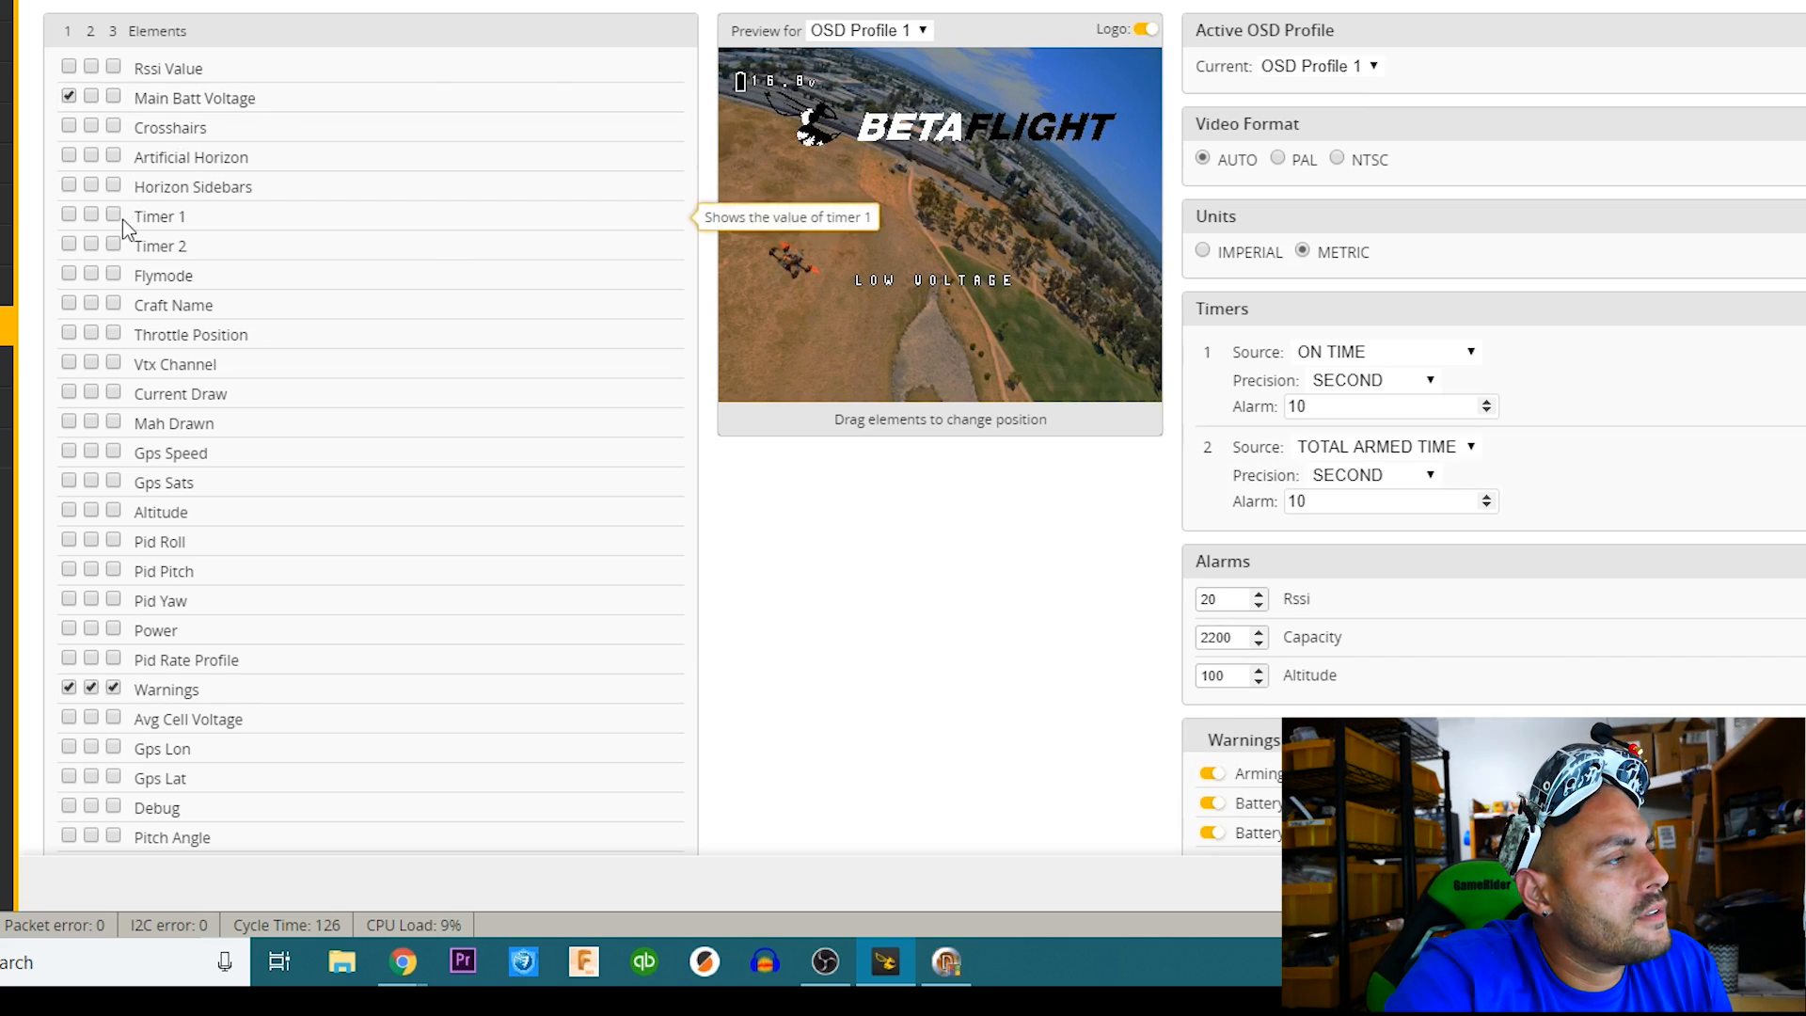
Enable Craft Name, Vtx Channel and Mah Drawn for OSD profile 1, placing the first two along the preview's bottom edge and Mah Drawn at its upper right.
left_click(70, 303)
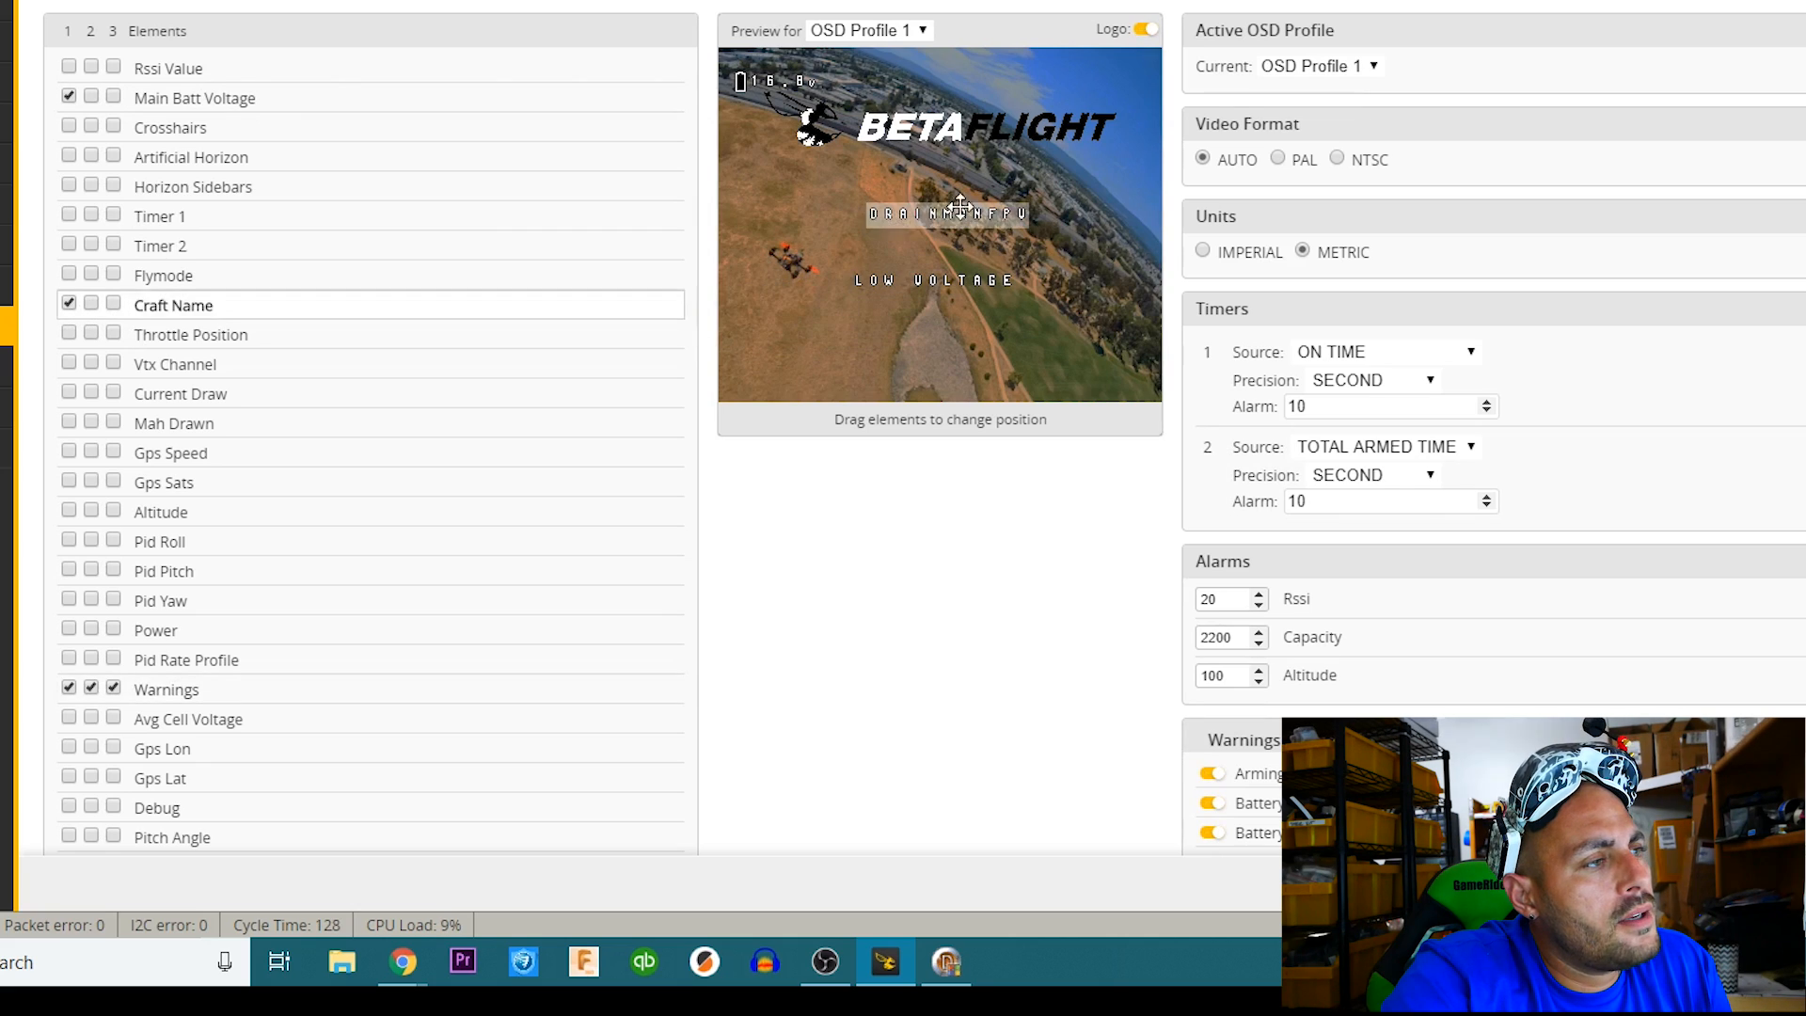
left_click_drag(899, 287, 866, 375)
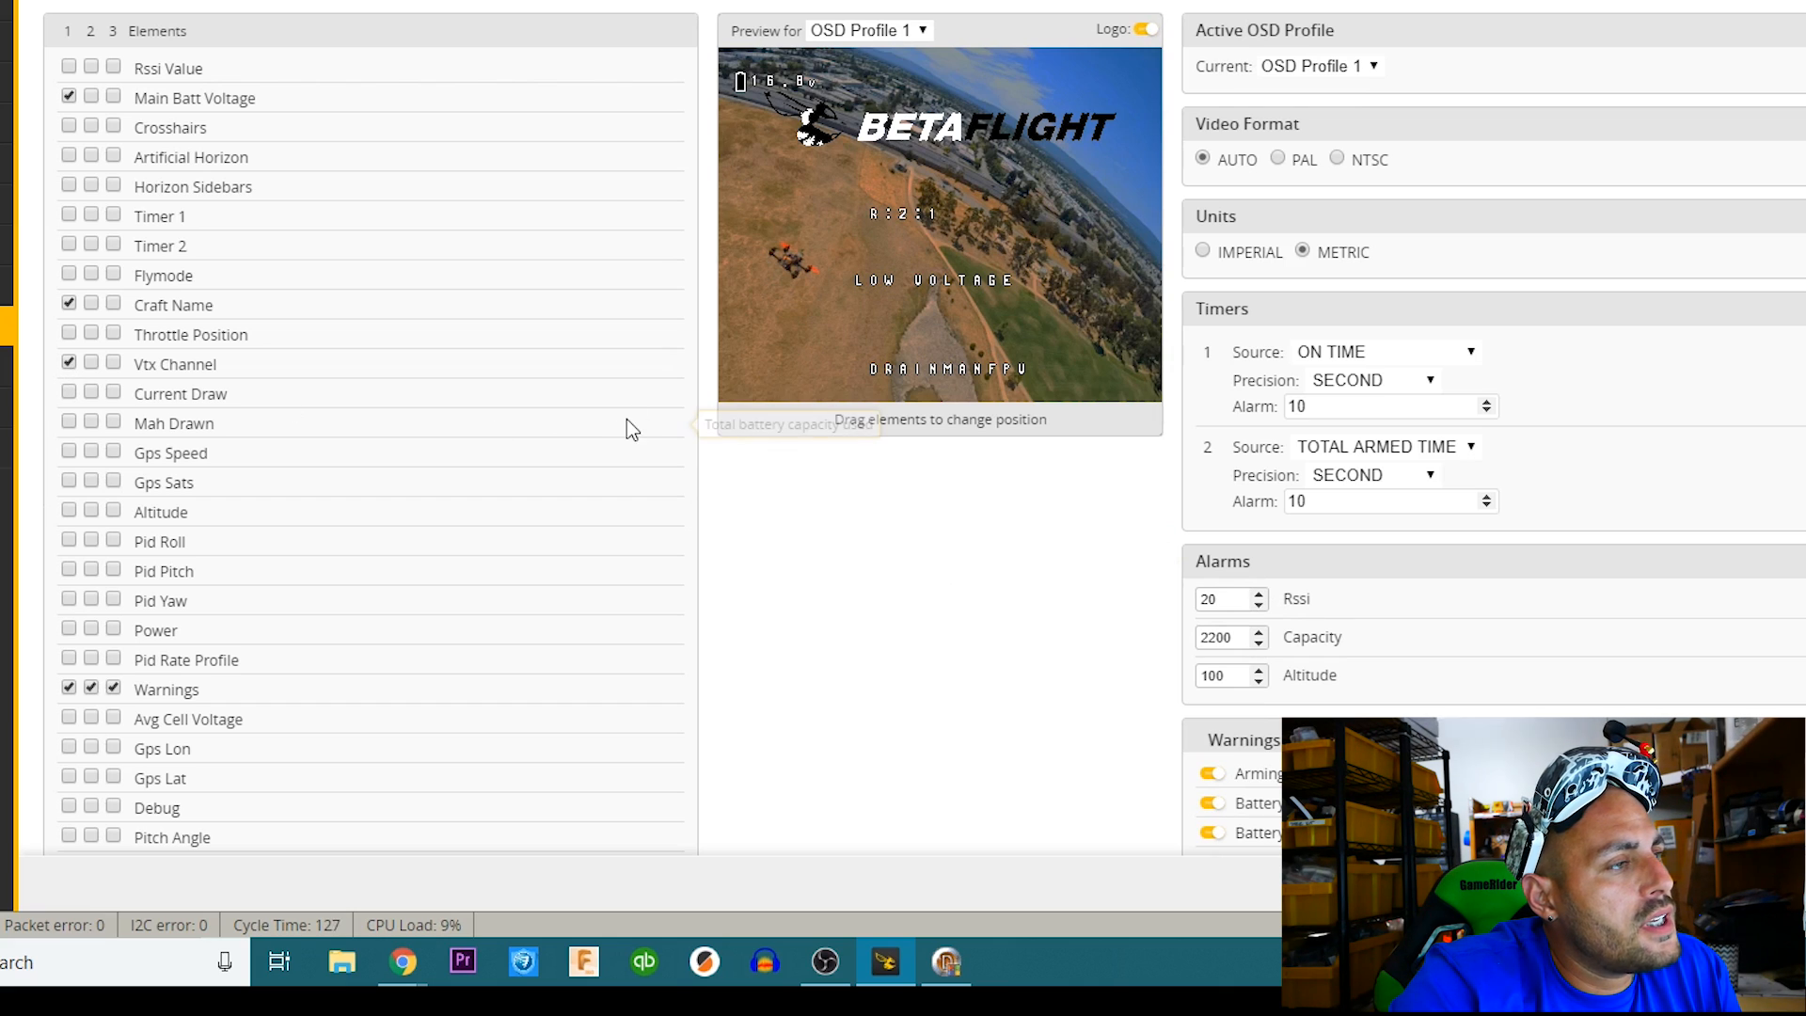
left_click_drag(903, 214, 1074, 370)
left_click(70, 421)
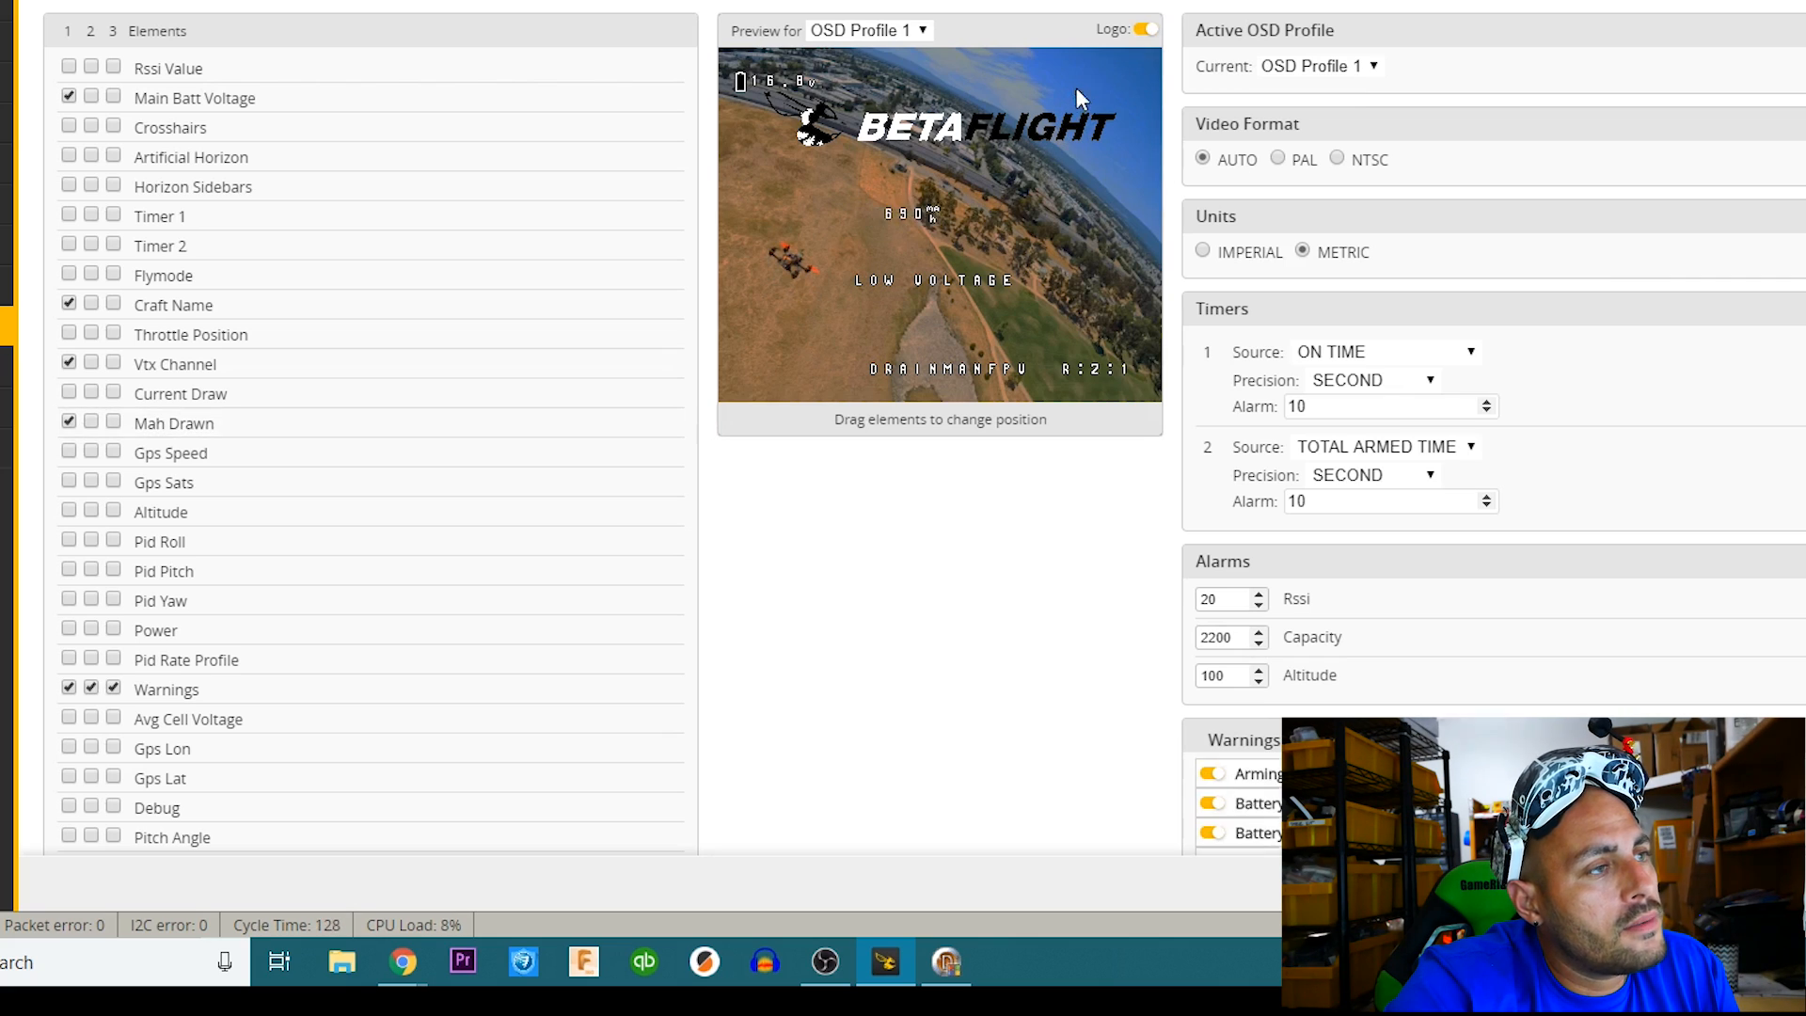
left_click_drag(1076, 88, 1078, 88)
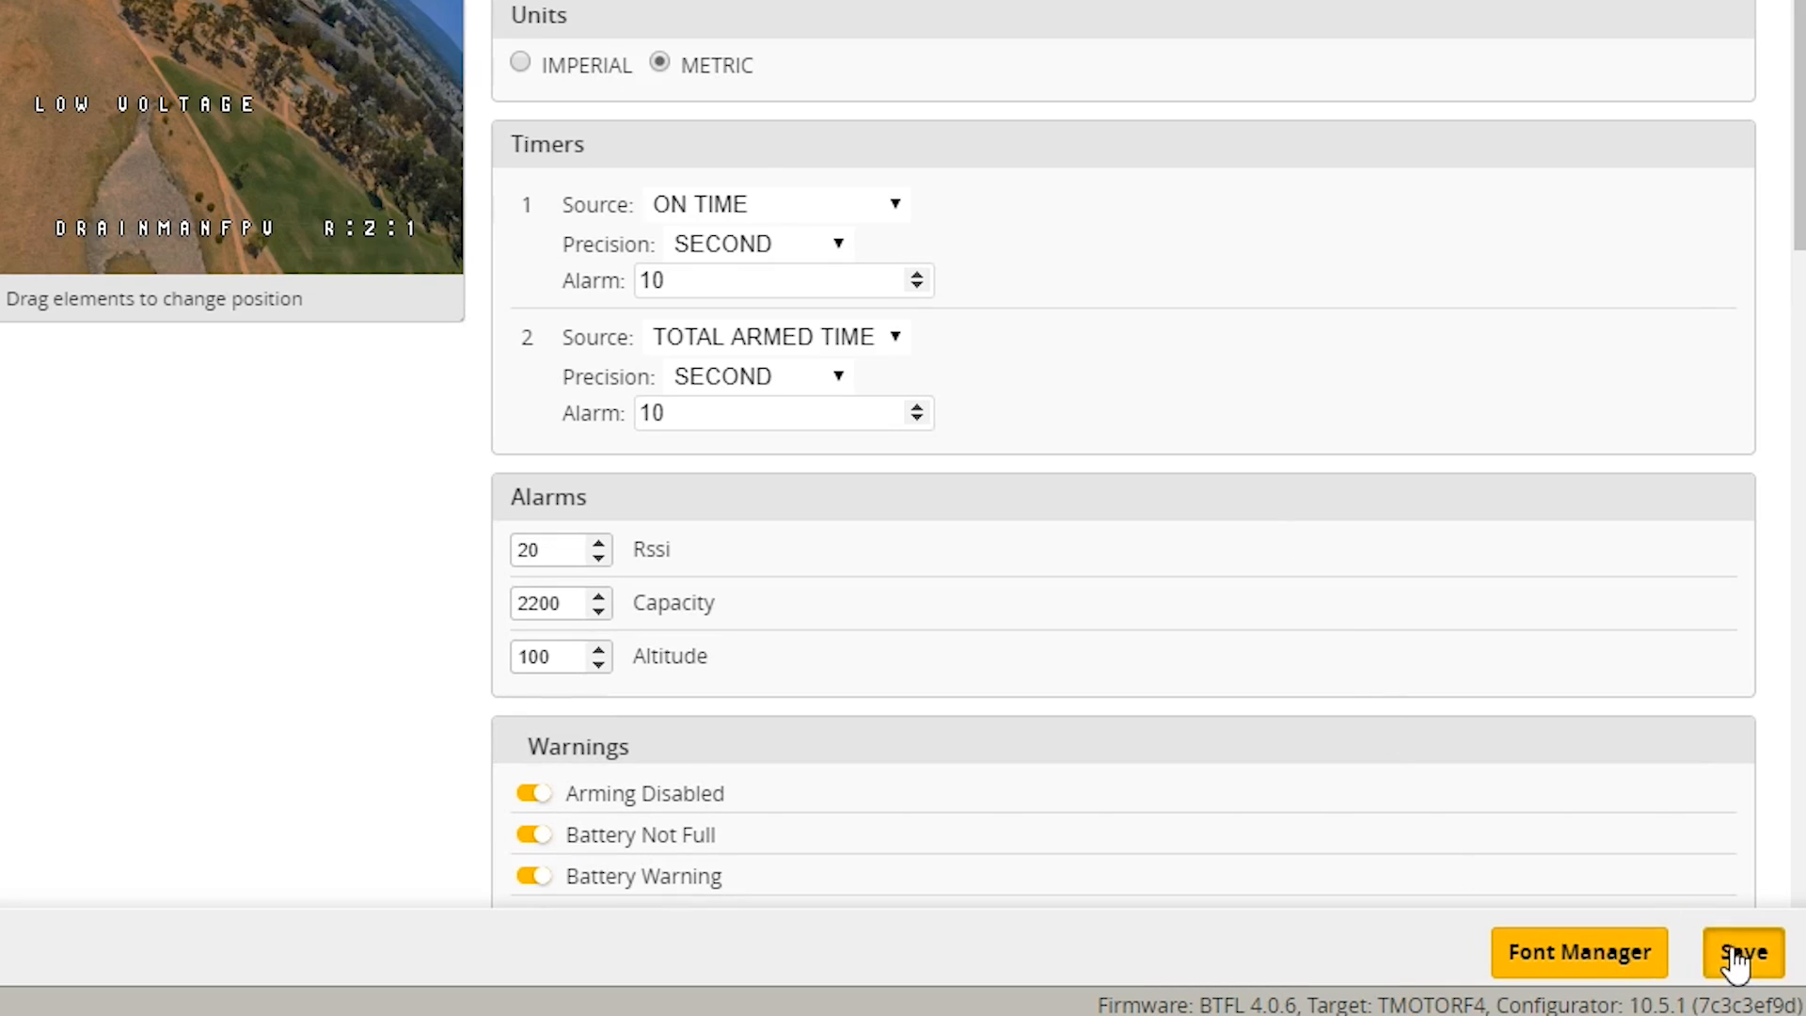
Save the OSD settings and disconnect the flight controller.
left_click(1740, 955)
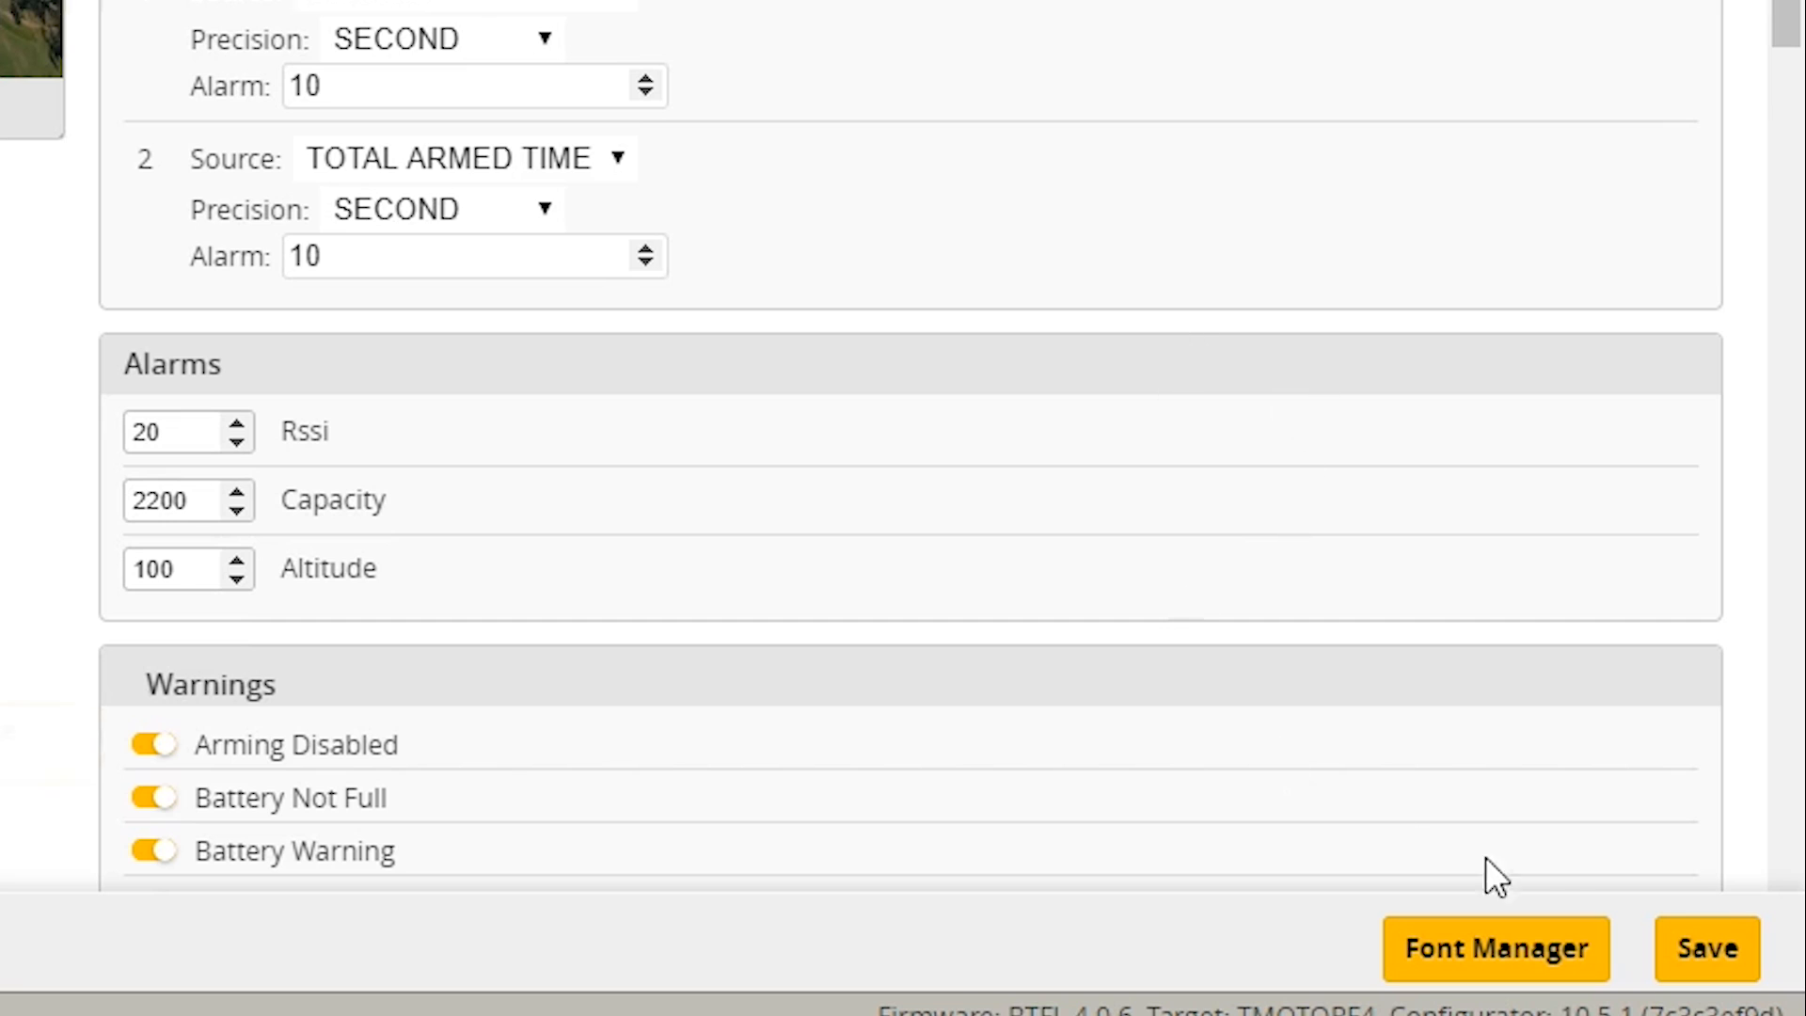
left_click(1697, 959)
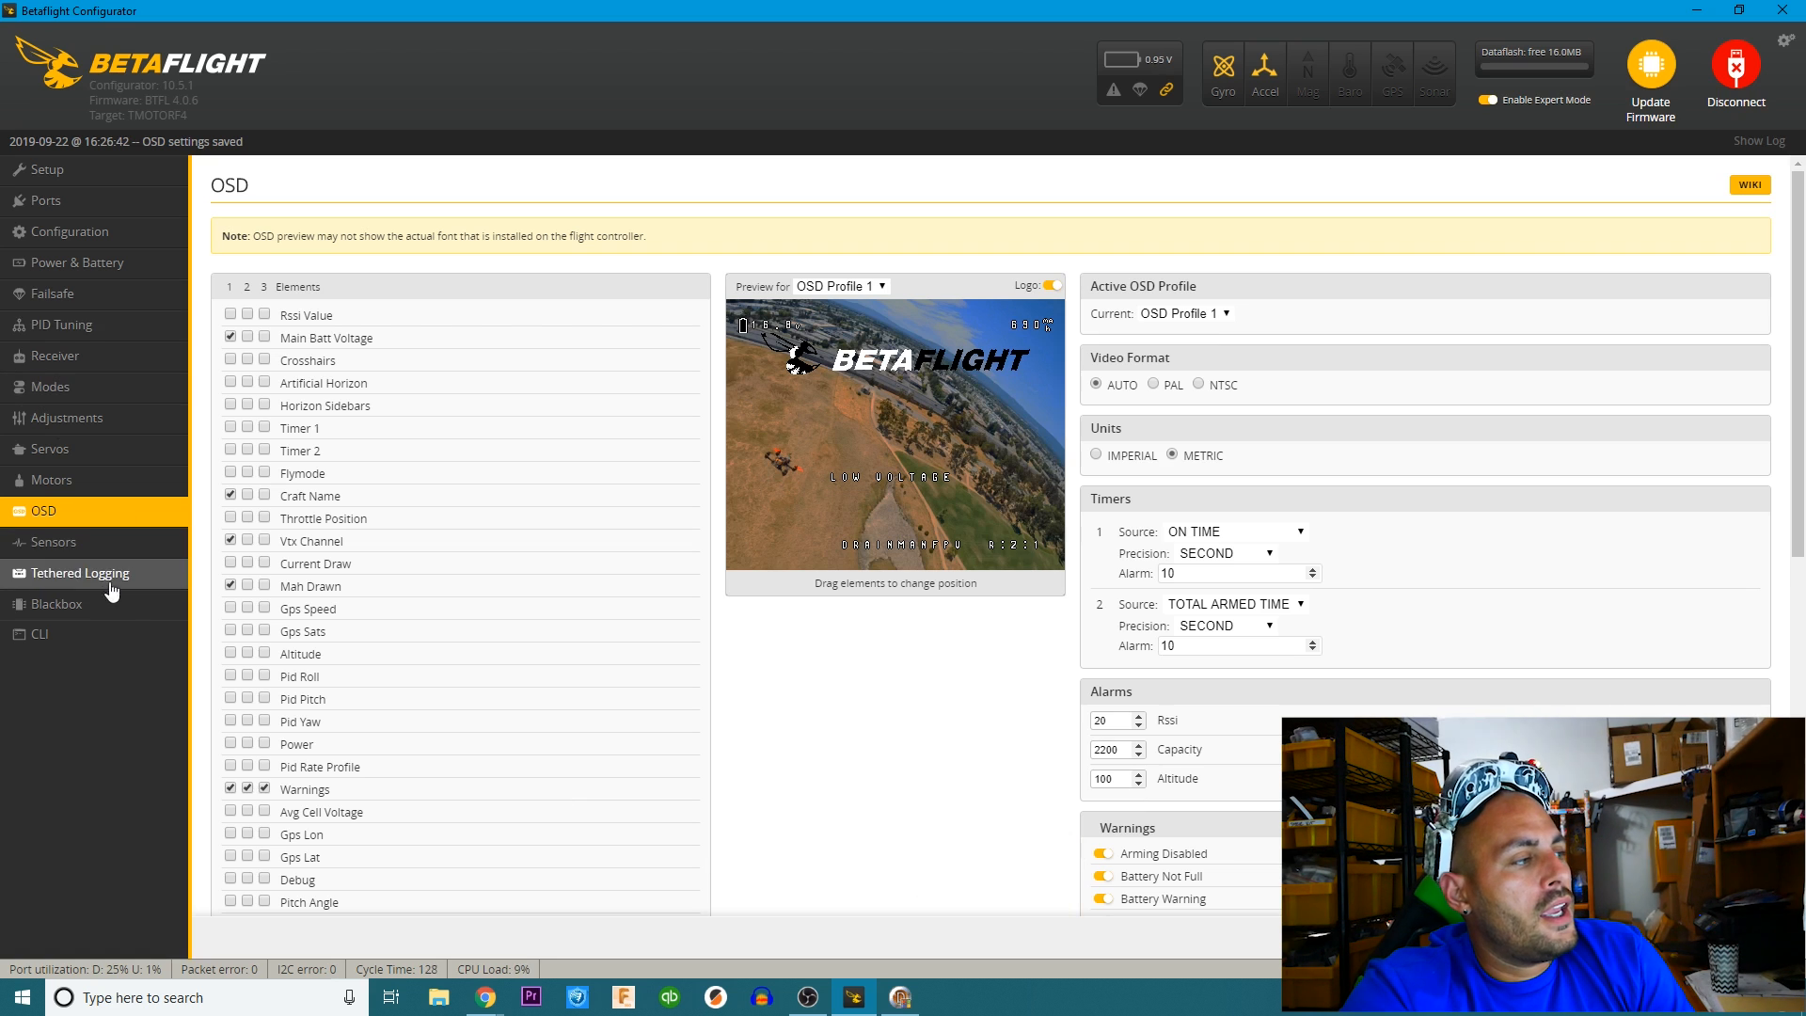
left_click(1753, 84)
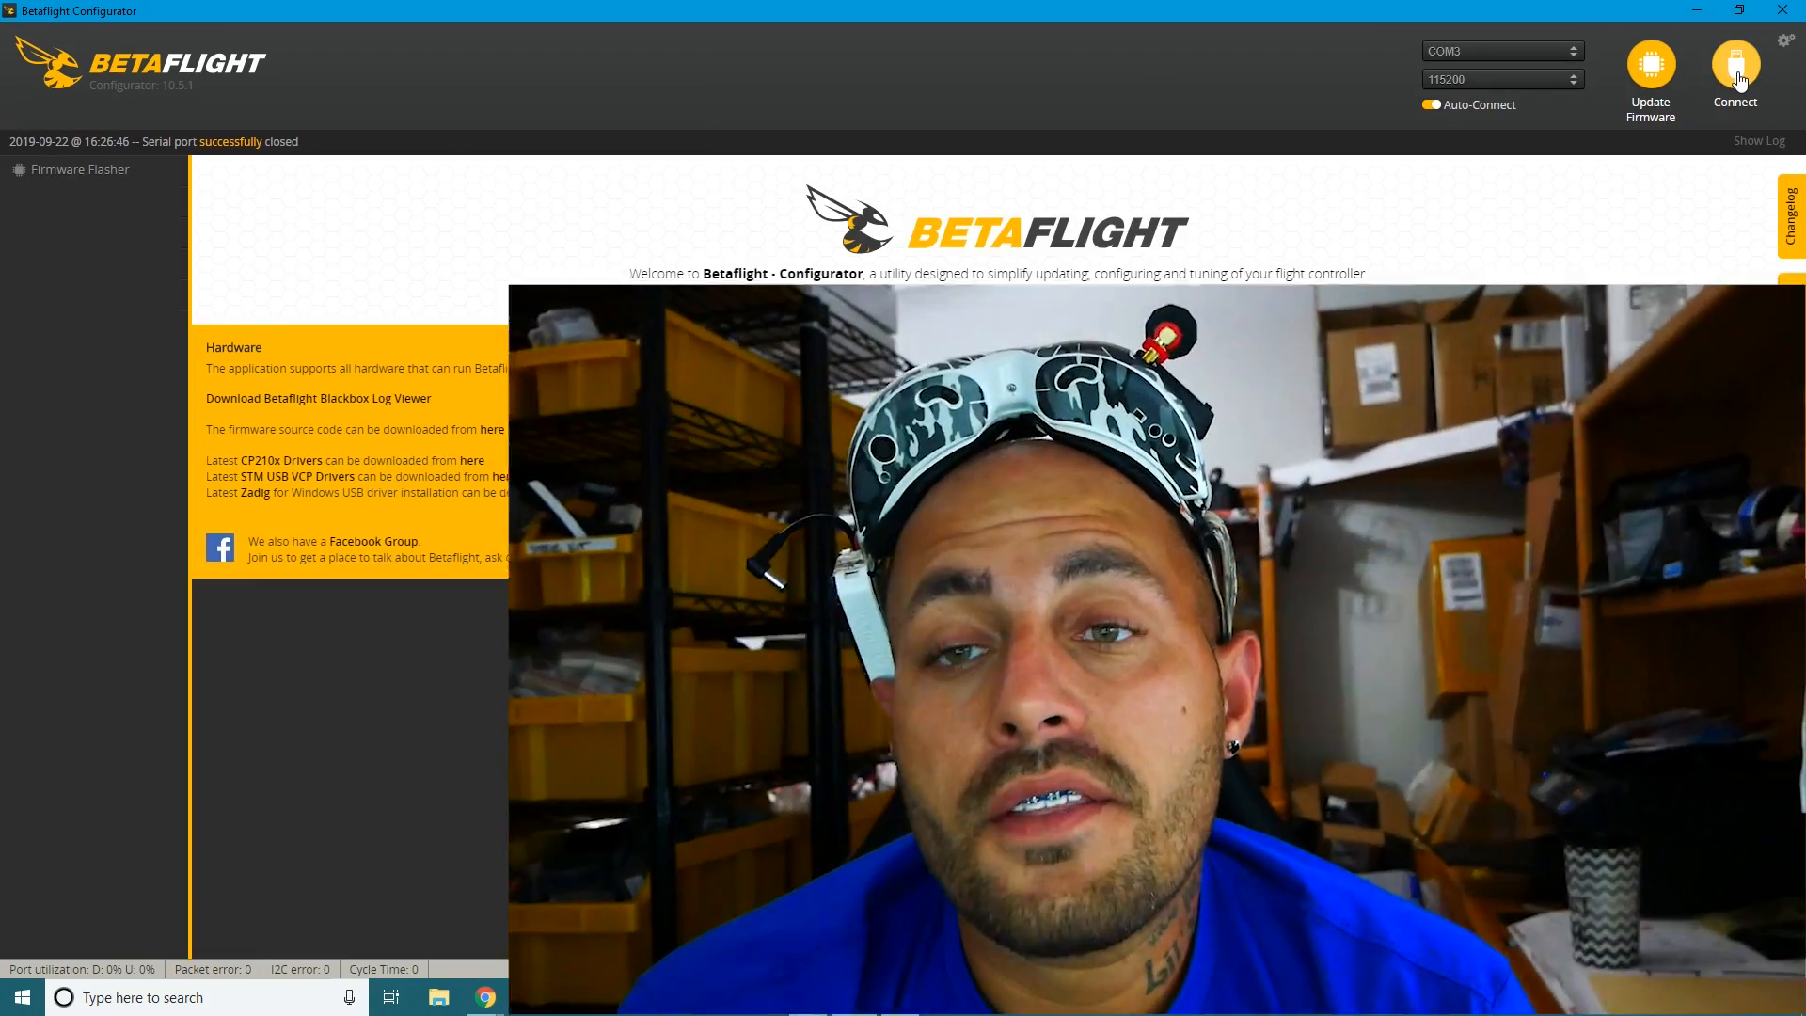